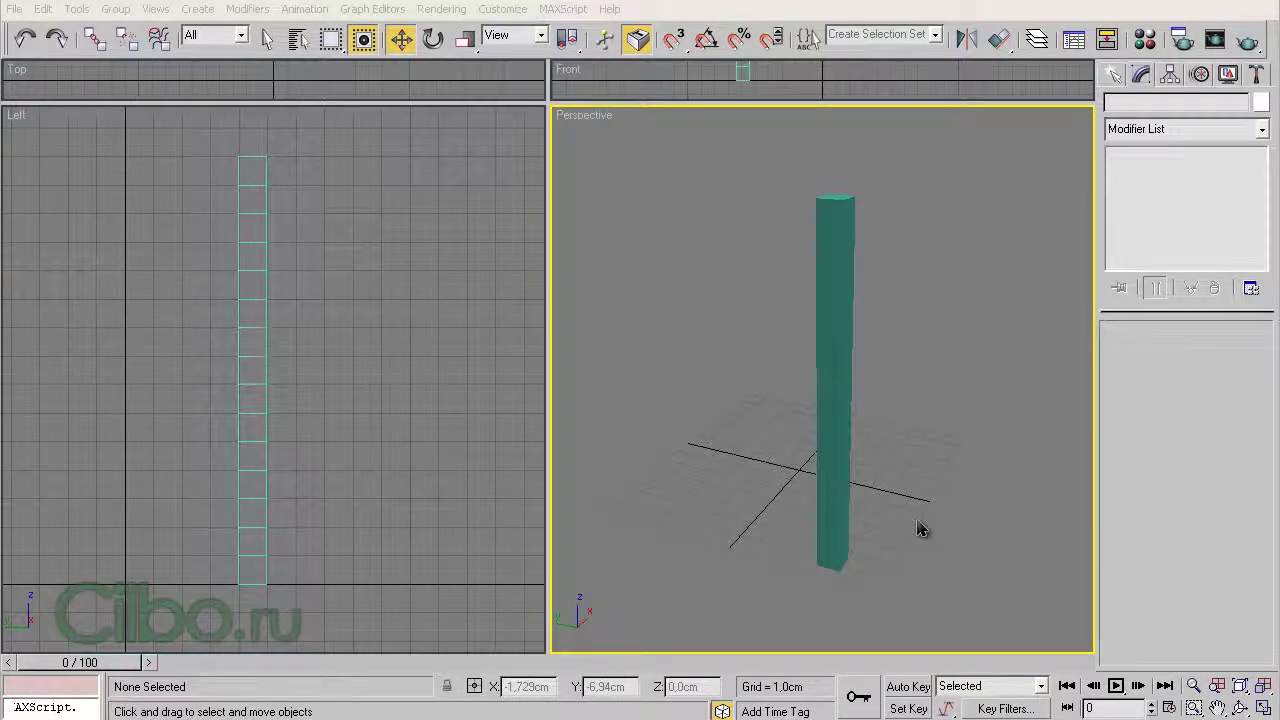
- Select the 1 × 1 × 15 cm Box01 column in the Perspective viewport
click(839, 348)
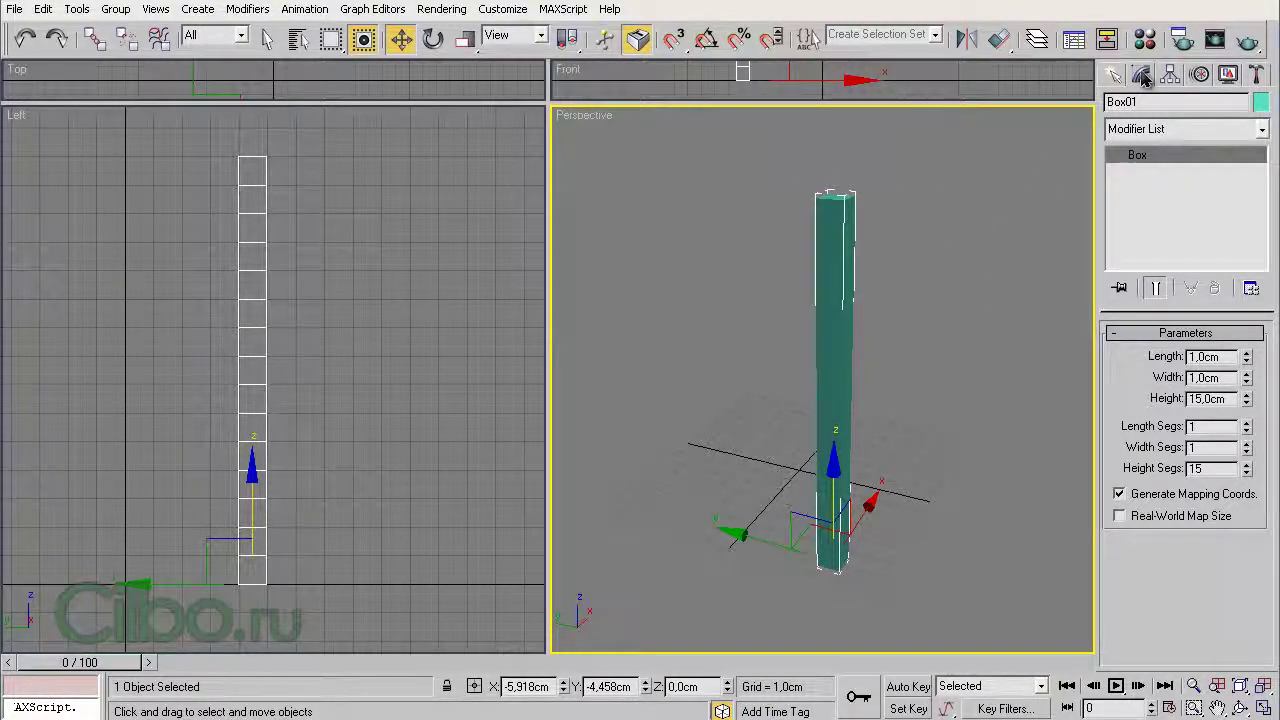
- Add a Twist modifier to Box01 from the Parametric Deformers category
click(1150, 129)
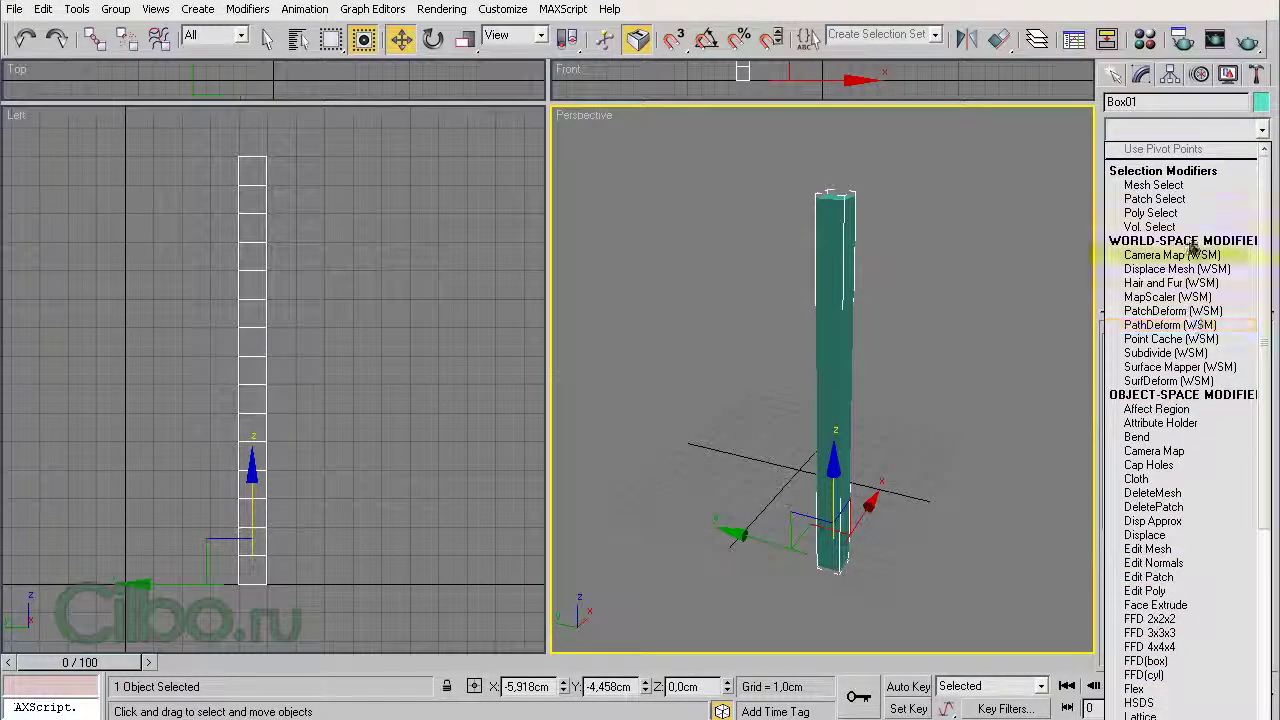
click(1015, 200)
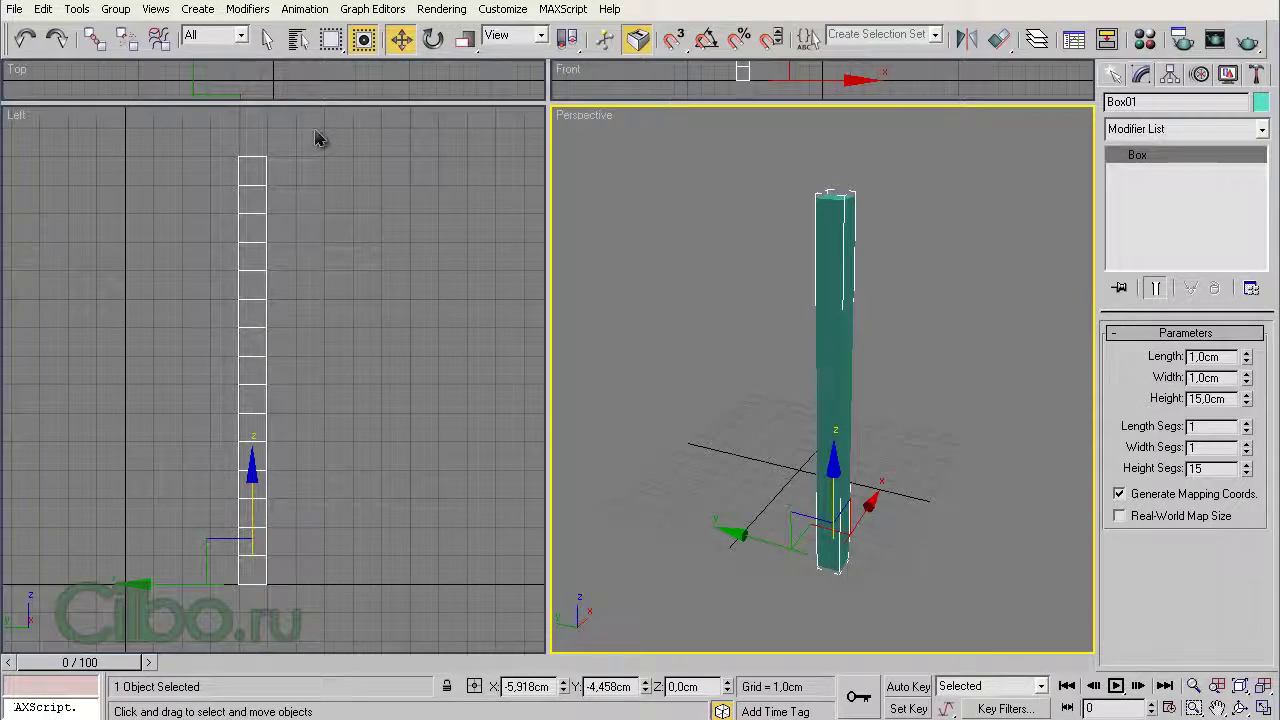
click(250, 15)
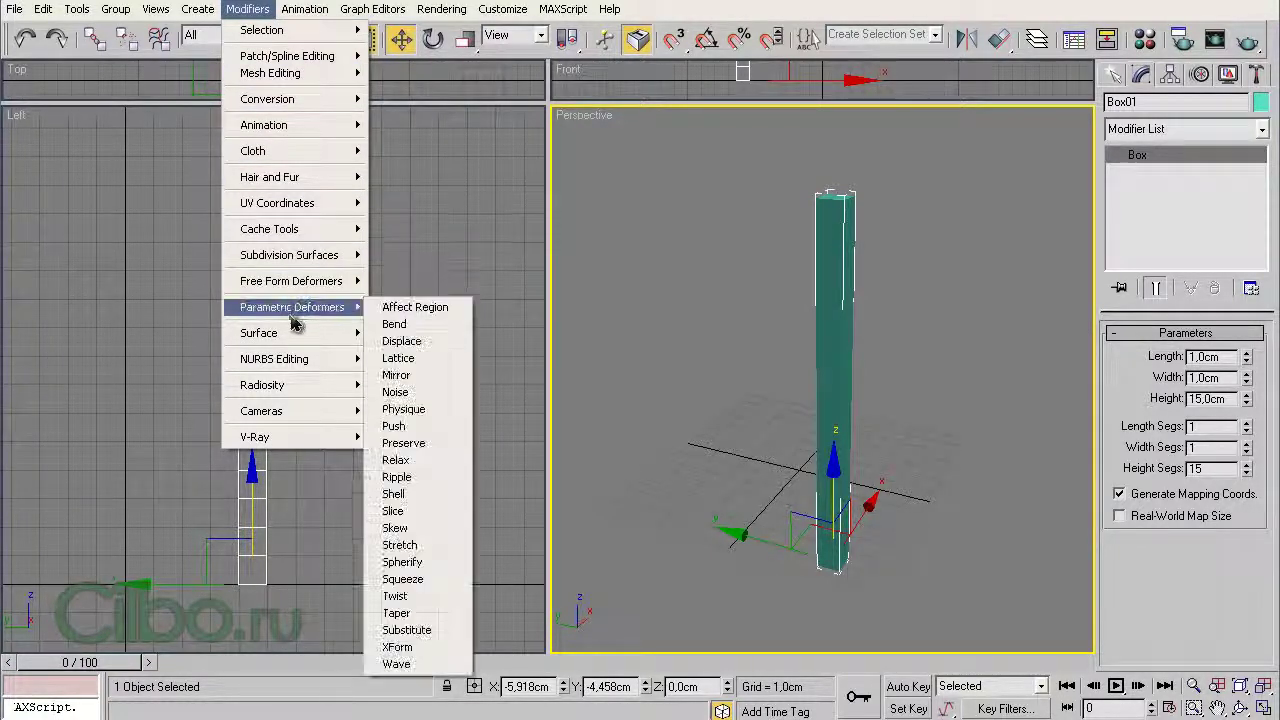
mouse_move(292, 307)
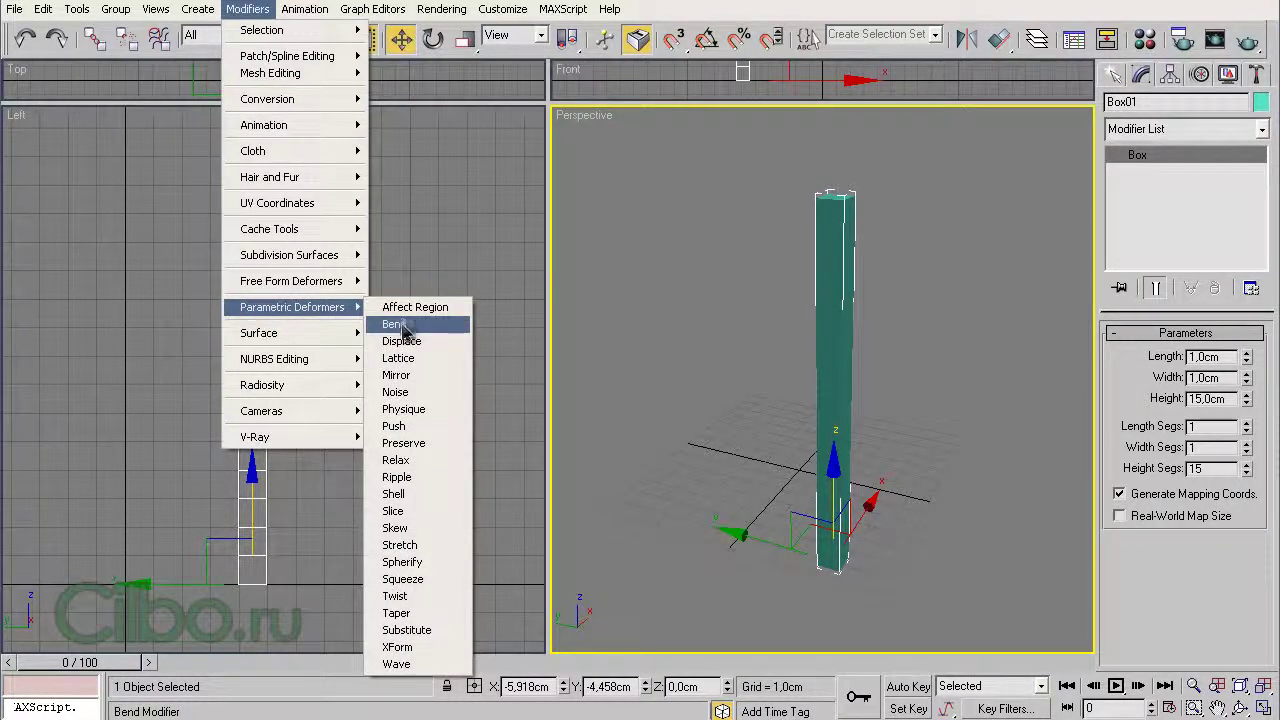
click(414, 600)
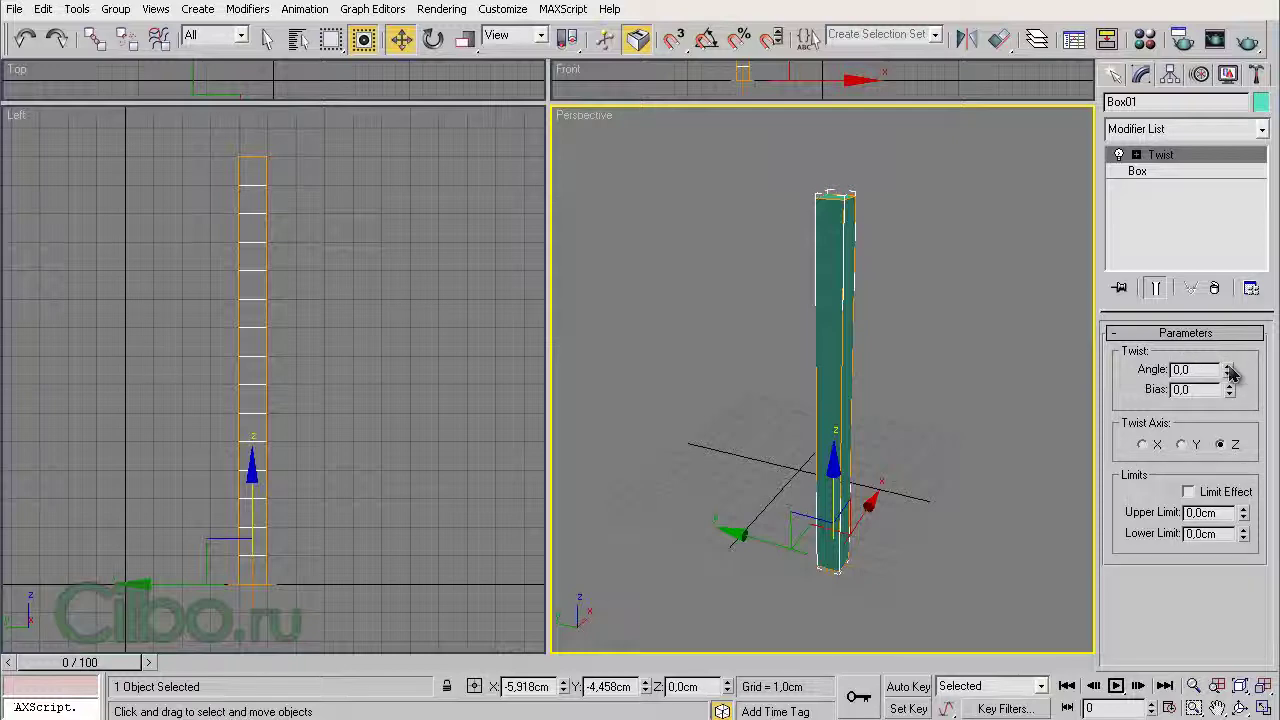
mouse_move(1231, 372)
mouse_down()
mouse_move(1240, 10)
mouse_move(1240, 708)
mouse_up()
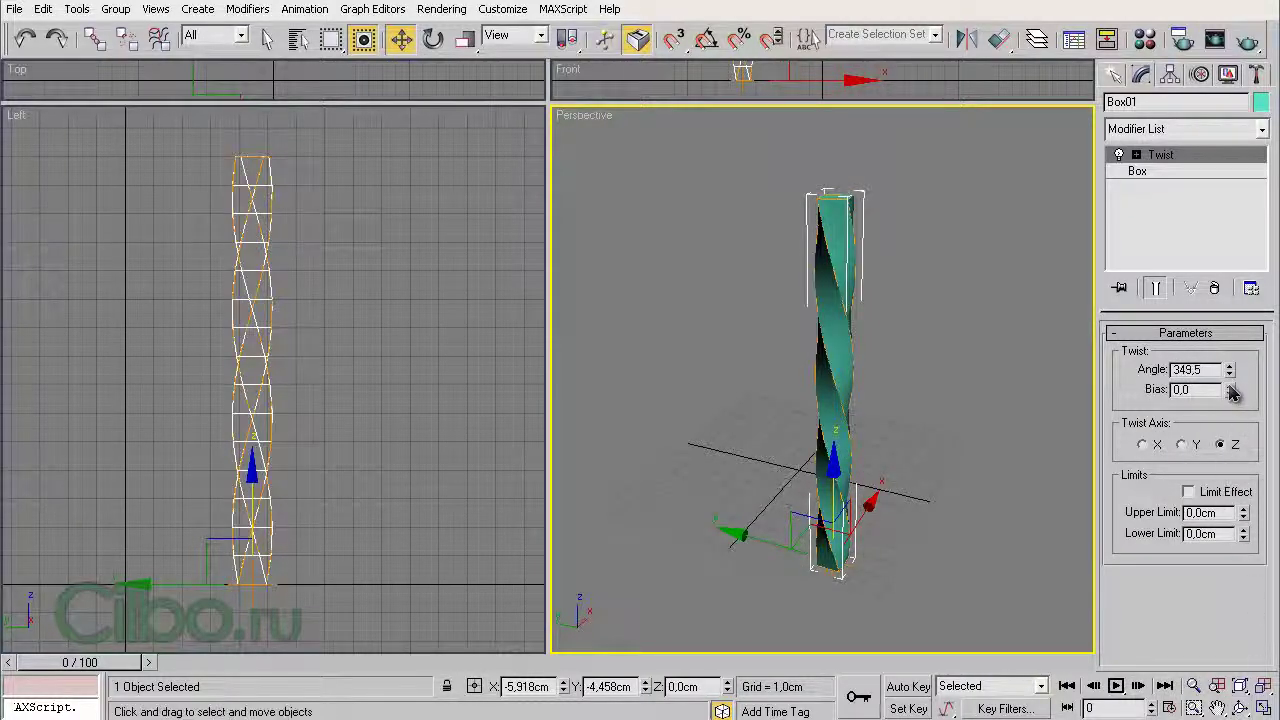
mouse_move(1231, 393)
mouse_down()
mouse_move(1229, 210)
mouse_move(1230, 492)
mouse_move(1231, 305)
mouse_up()
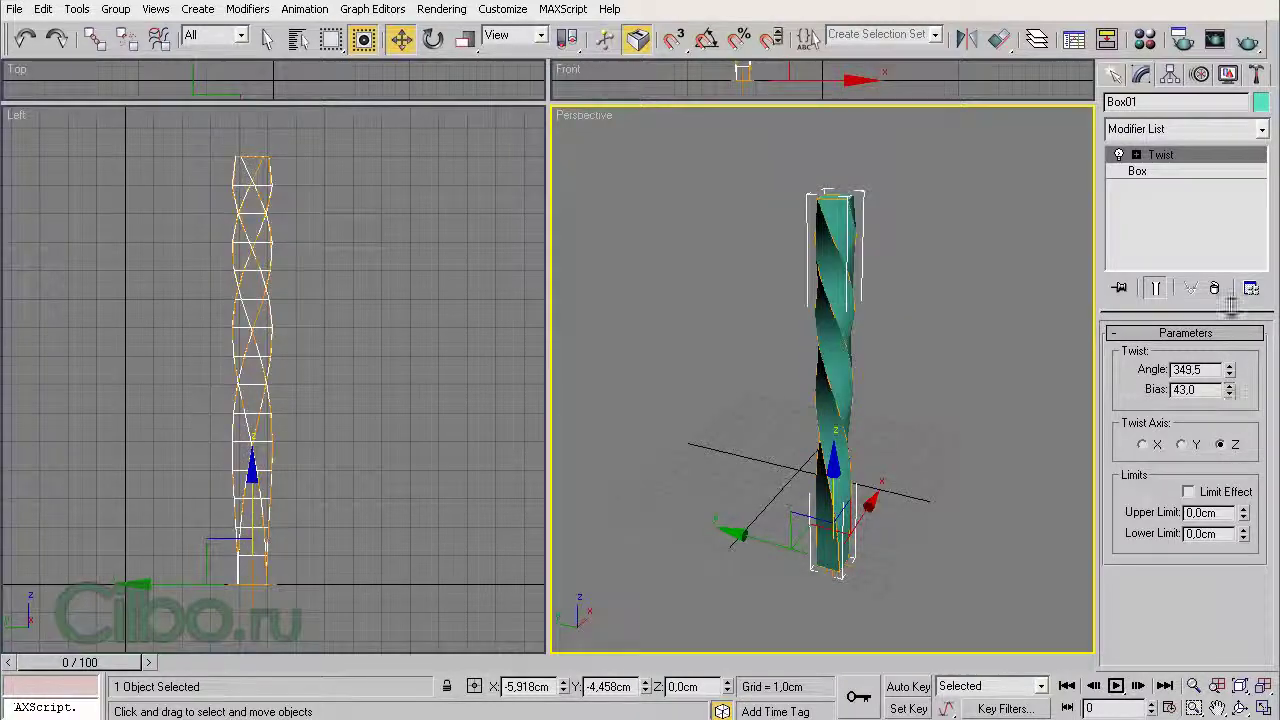
right_click(1231, 371)
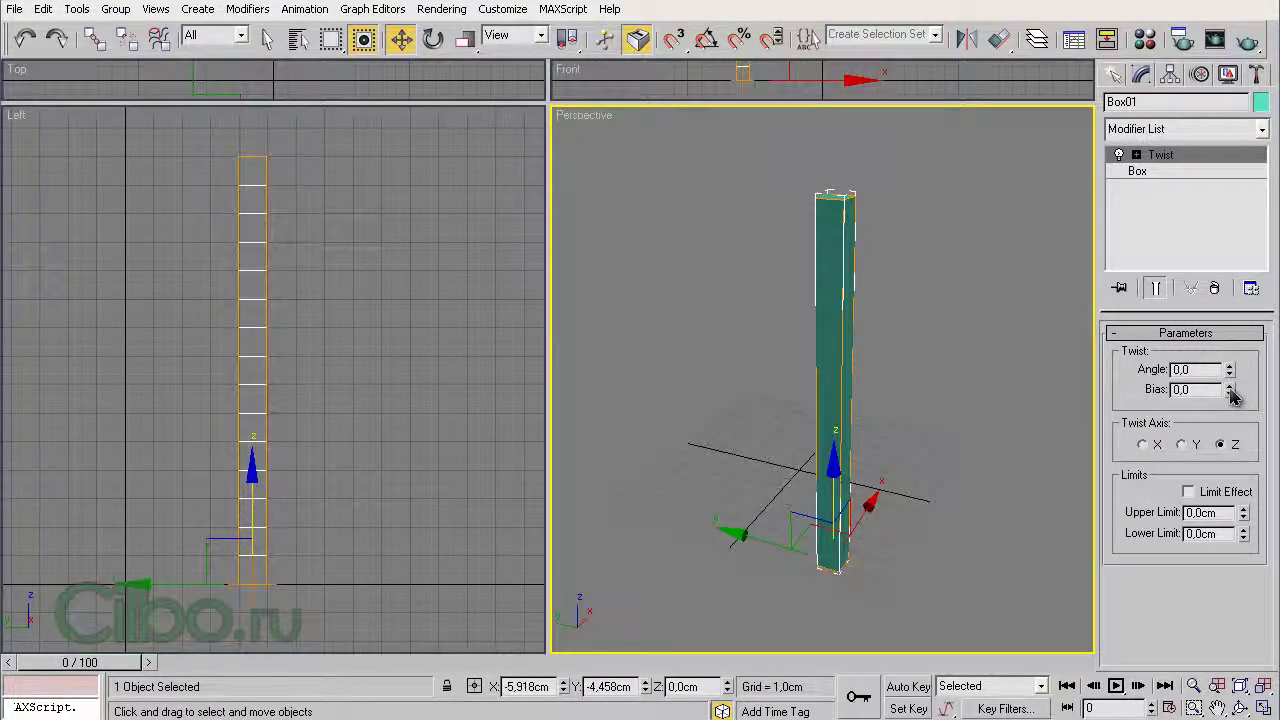
- Enable Limit Effect on the Twist with Upper Limit 10 cm and Lower Limit 5 cm
click(1189, 492)
click(1150, 173)
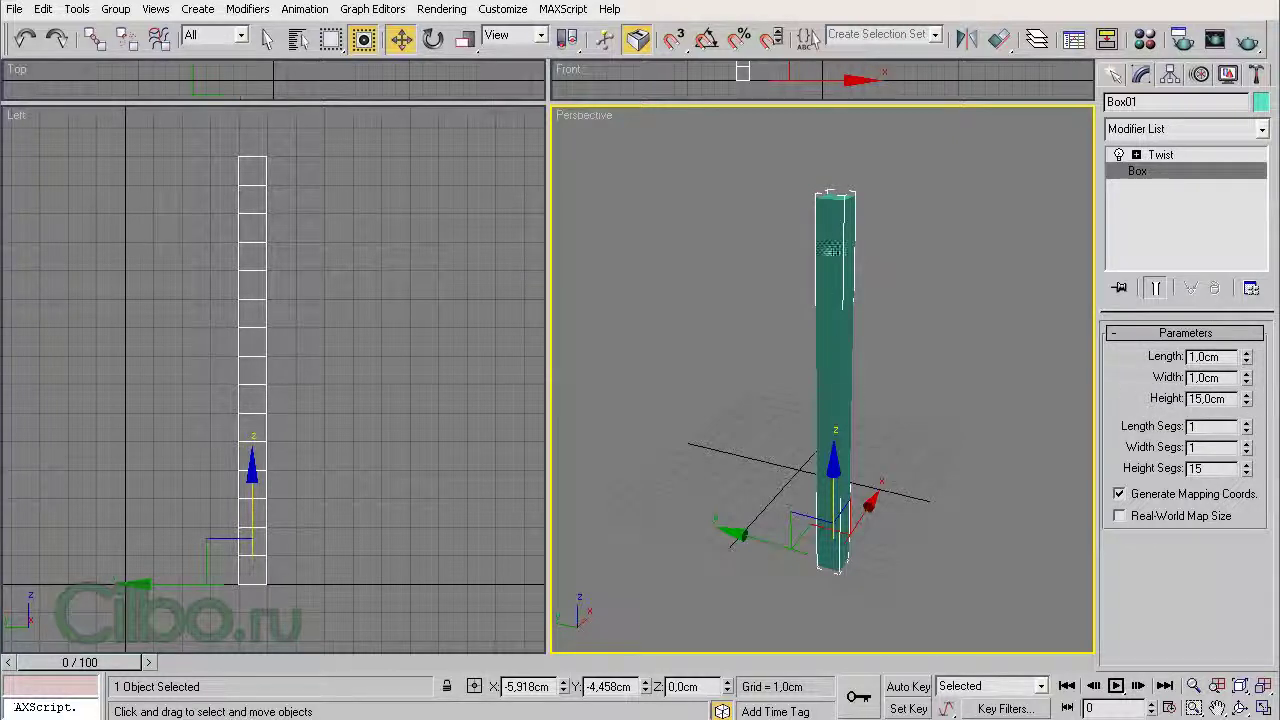
click(1163, 155)
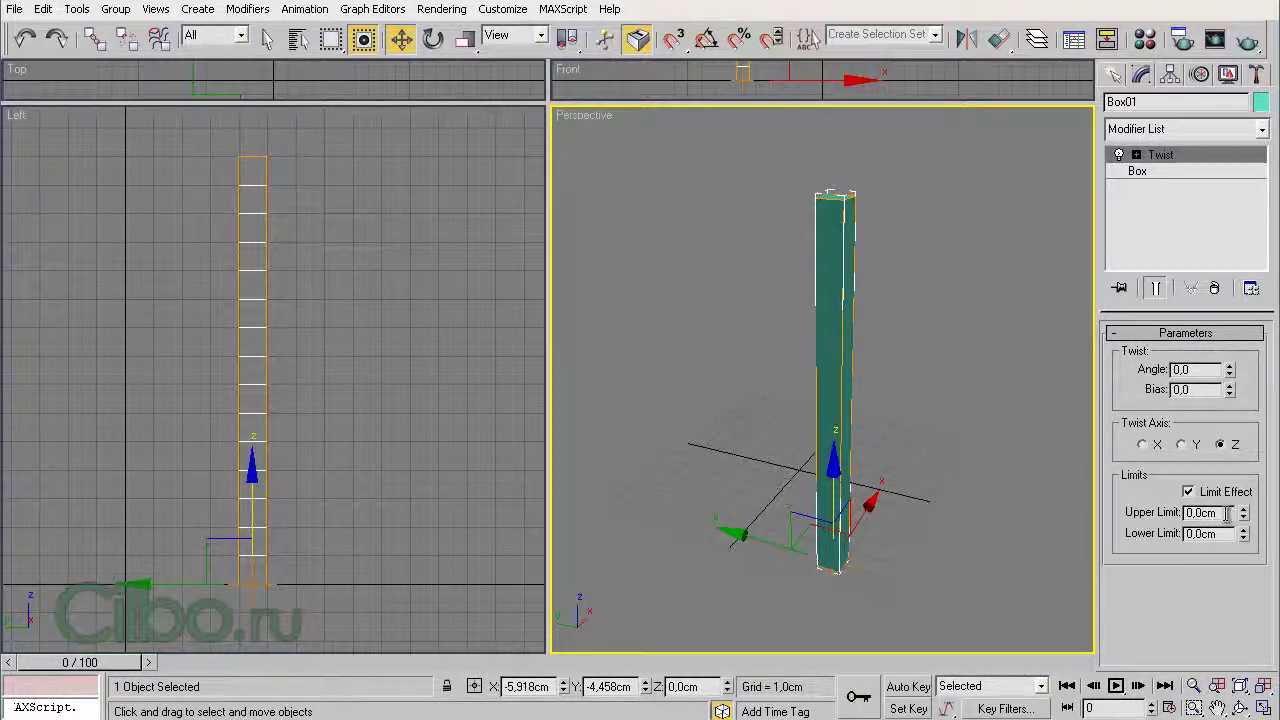
drag(1228, 512, 1160, 516)
text(1)
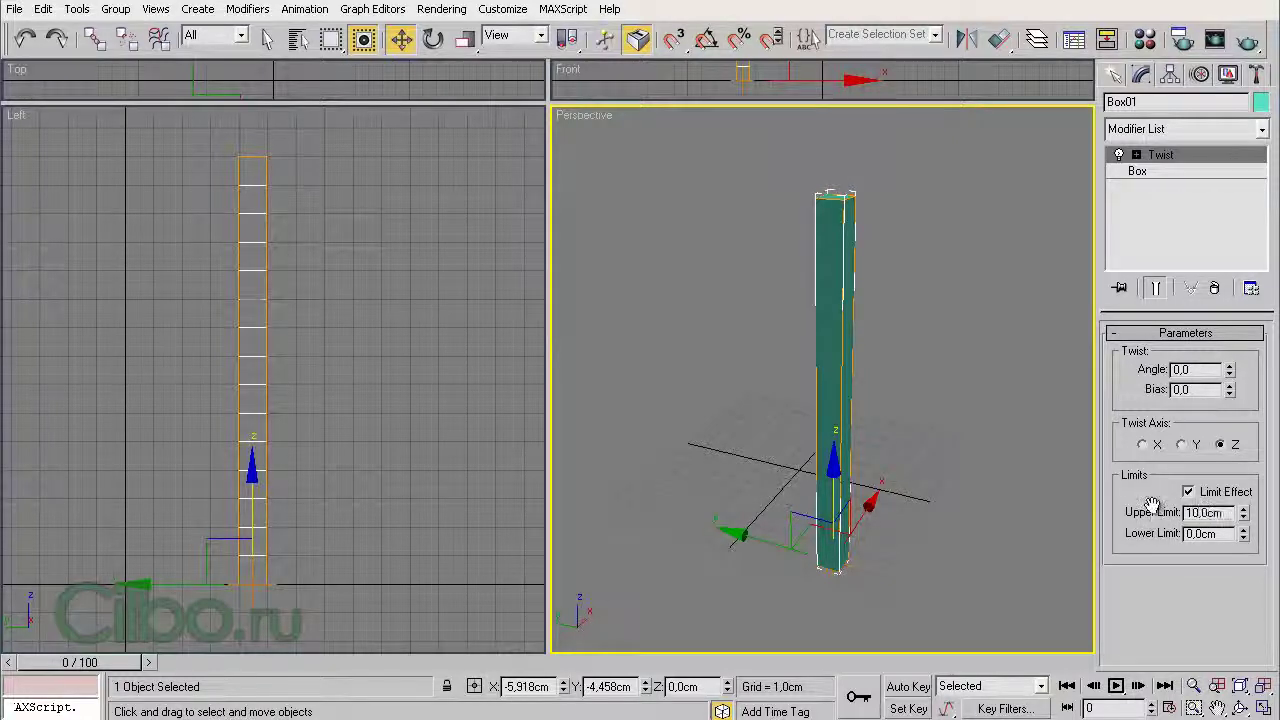
key(Return)
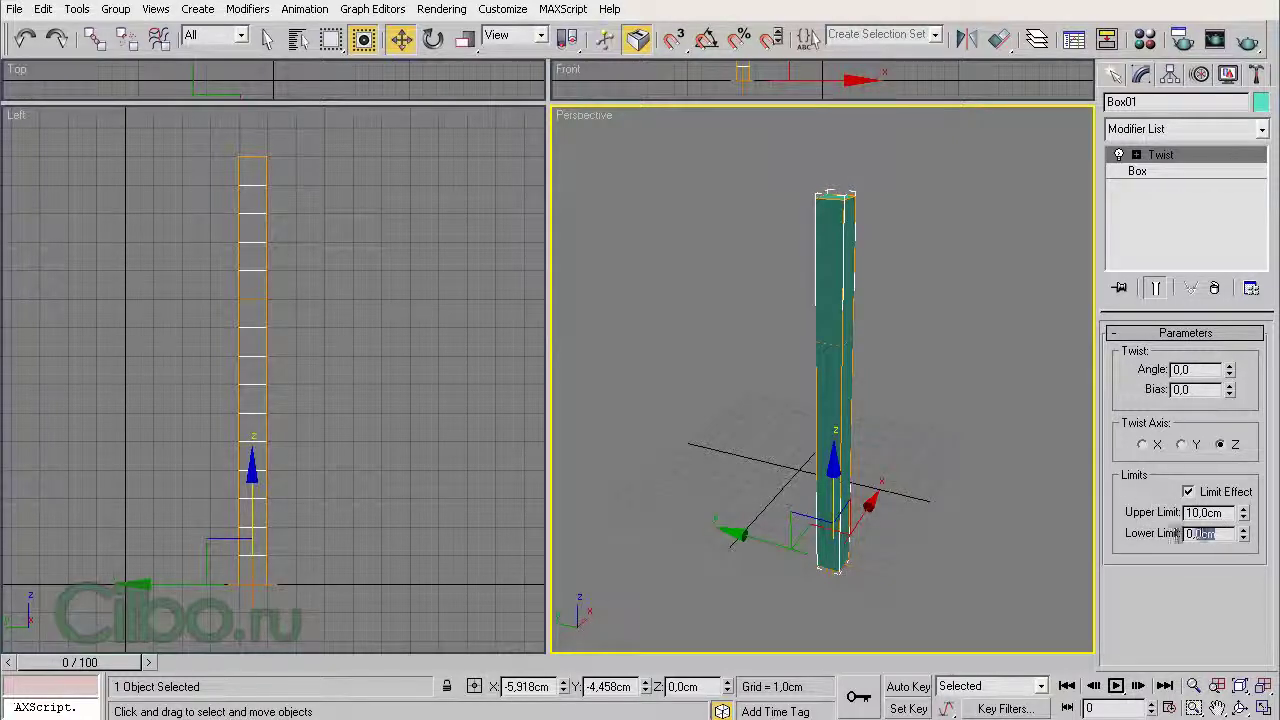
drag(1184, 535, 1238, 533)
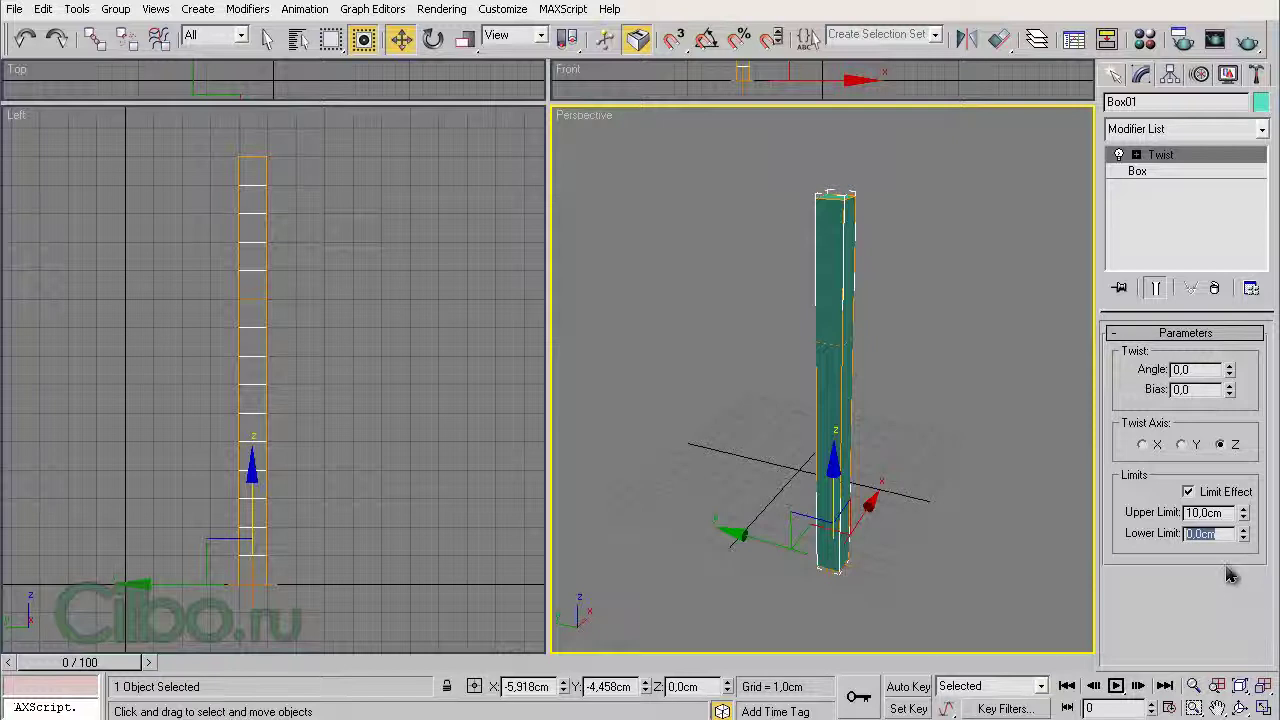
text(5)
click(1160, 497)
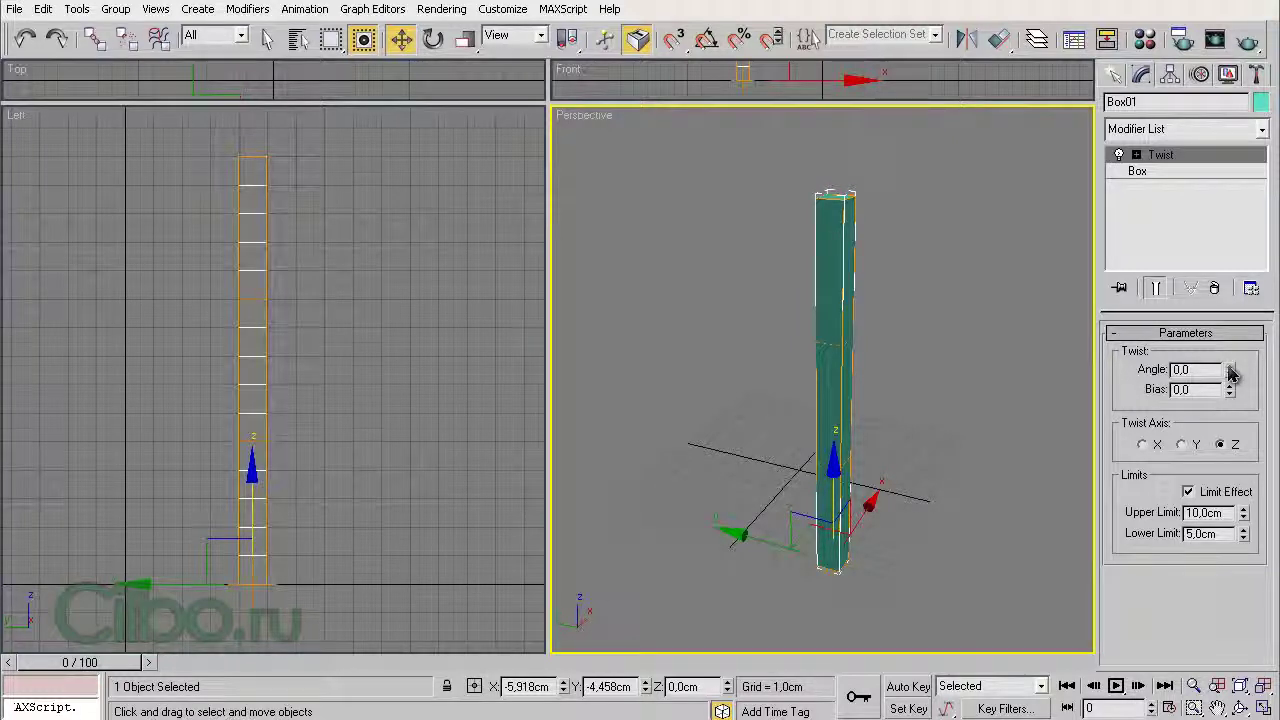
- Twist the box's 5–10 cm middle section to an angle of 483,5
drag(1230, 372, 1234, 100)
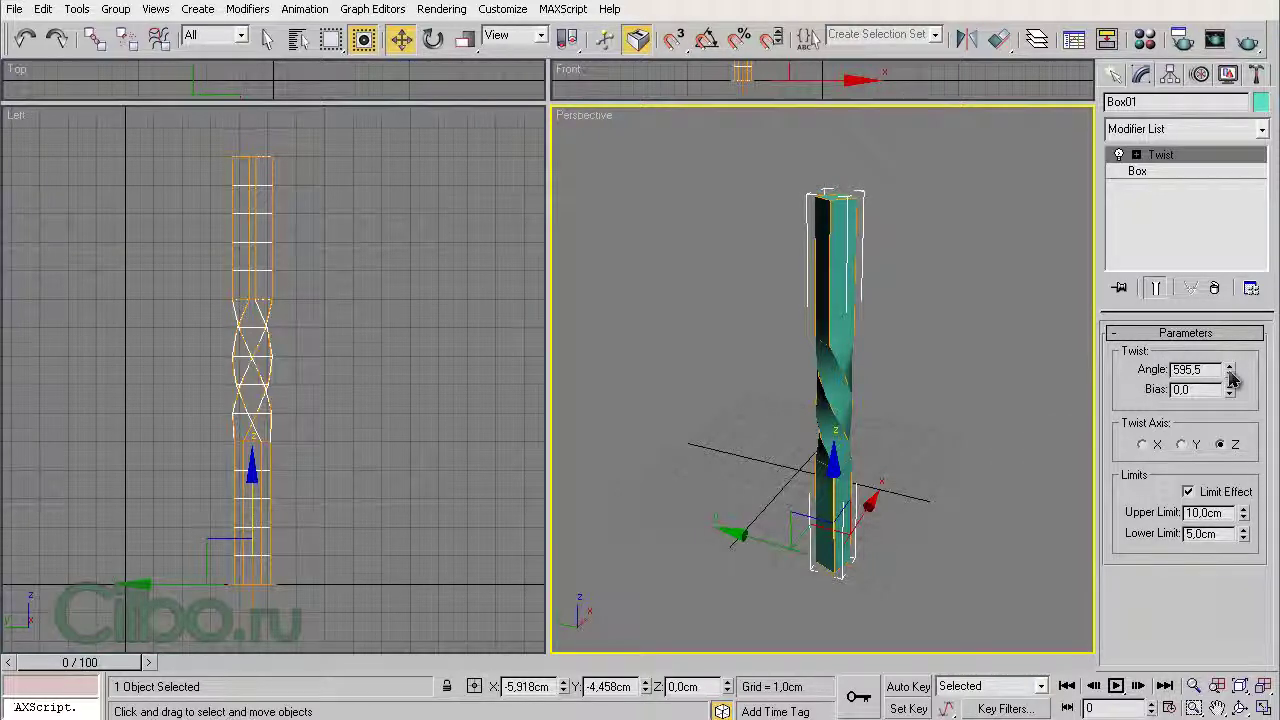
mouse_move(1230, 387)
mouse_down()
mouse_move(1232, 607)
mouse_move(1233, 582)
mouse_up()
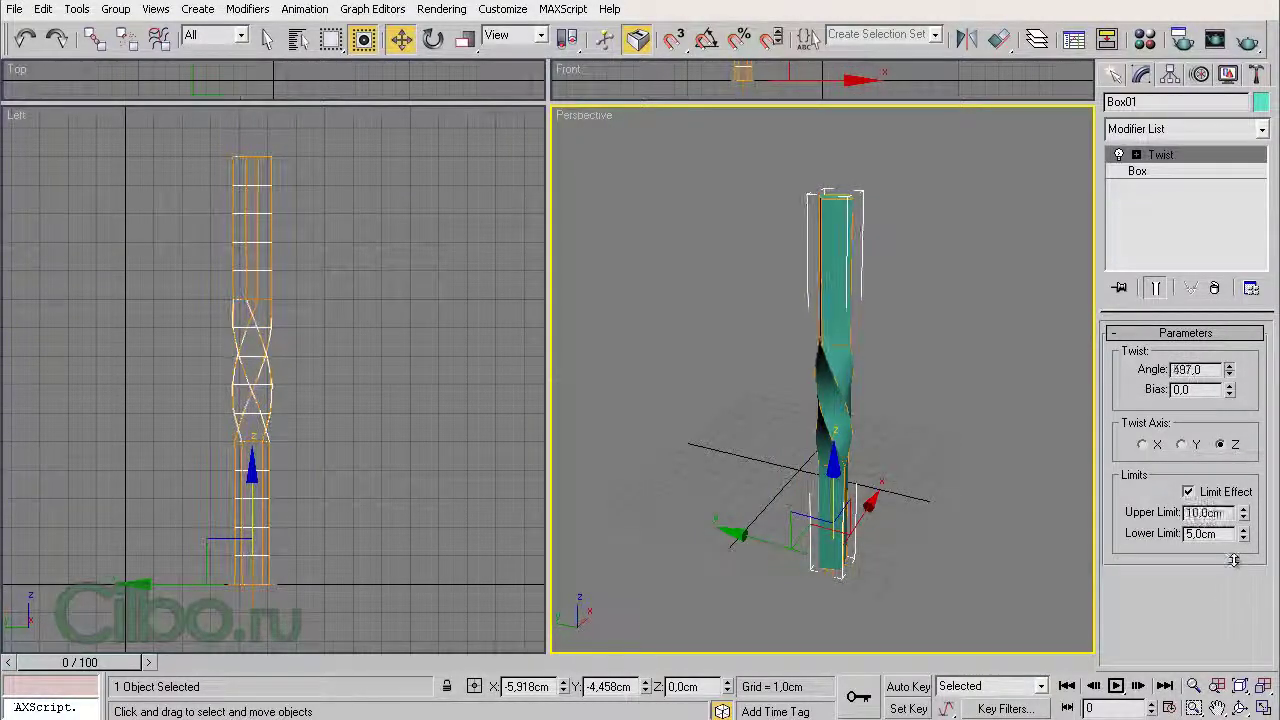
drag(1233, 582, 1238, 602)
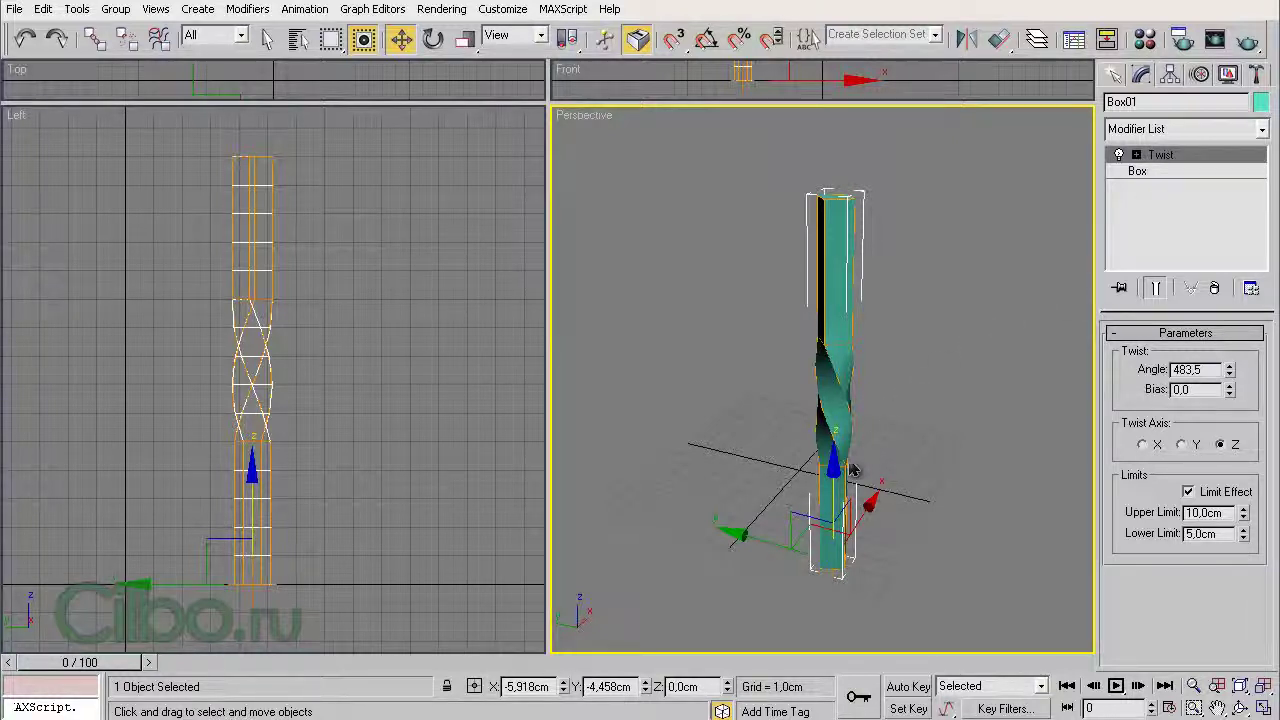
drag(835, 475, 835, 466)
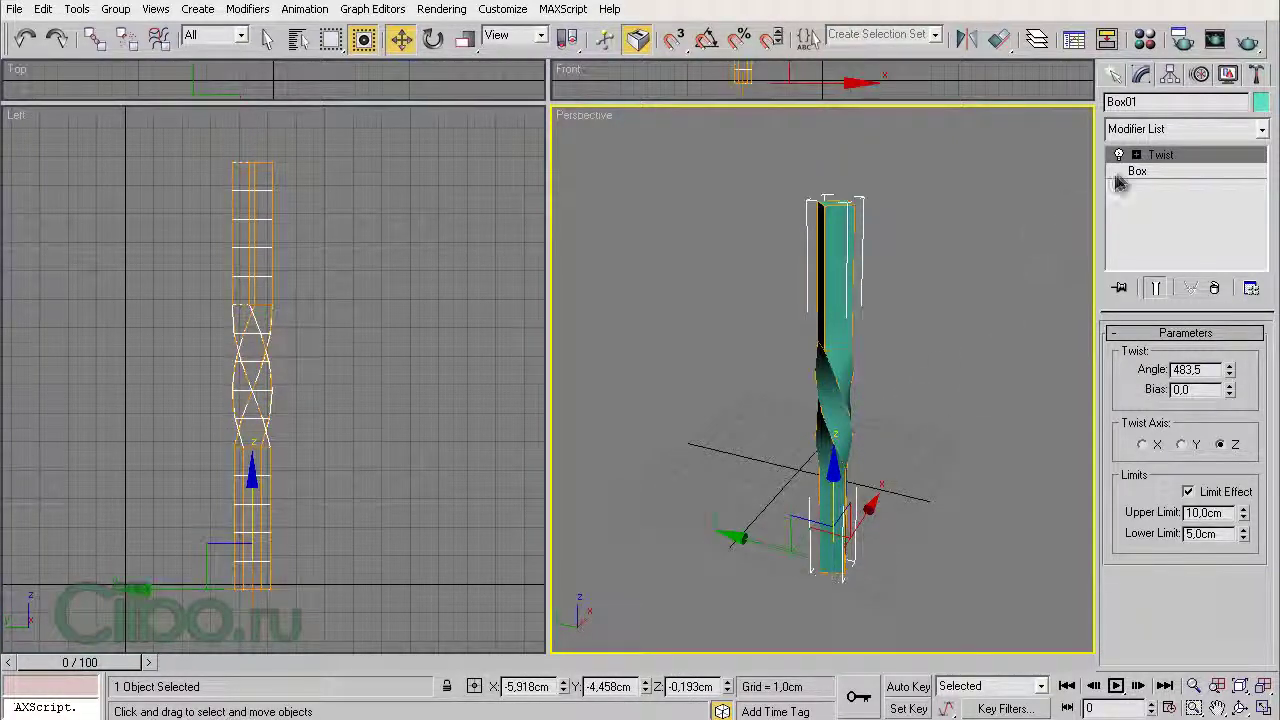
- Move the Twist modifier's Center sub-object along the box height to shift the twisted region
click(1136, 154)
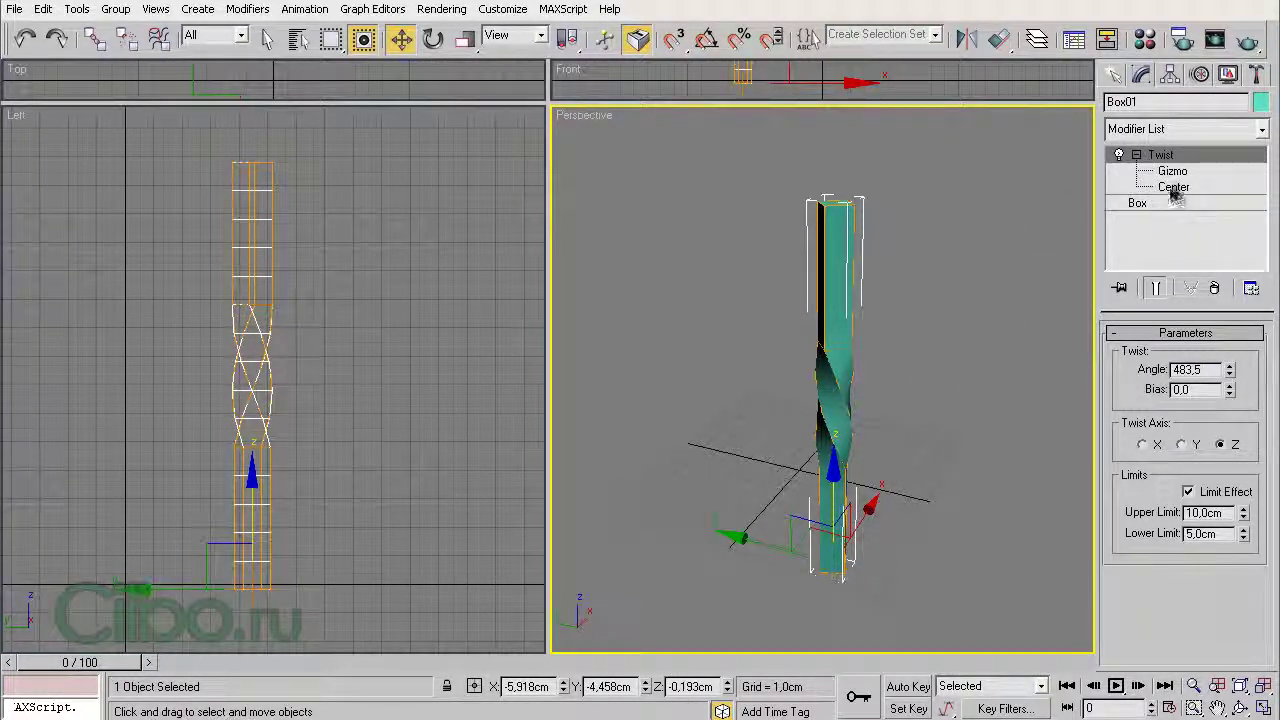
click(1174, 188)
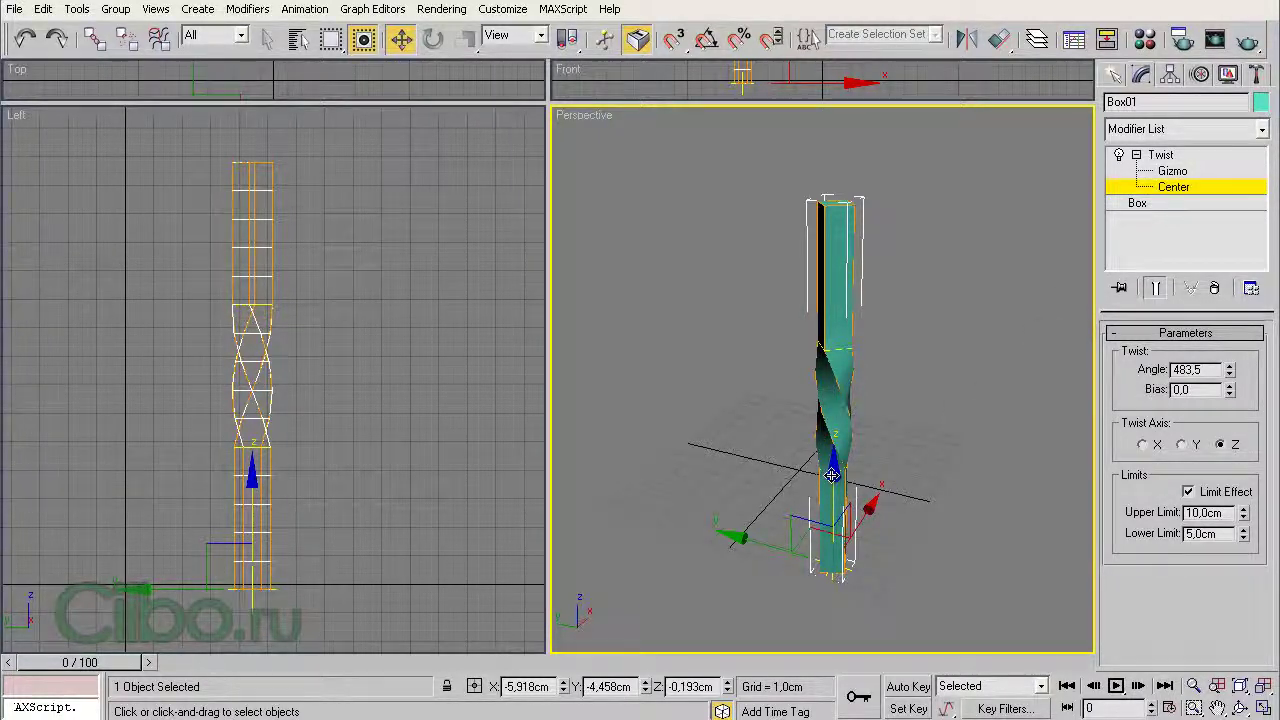
mouse_move(829, 476)
mouse_down()
mouse_move(832, 436)
mouse_move(829, 484)
mouse_up()
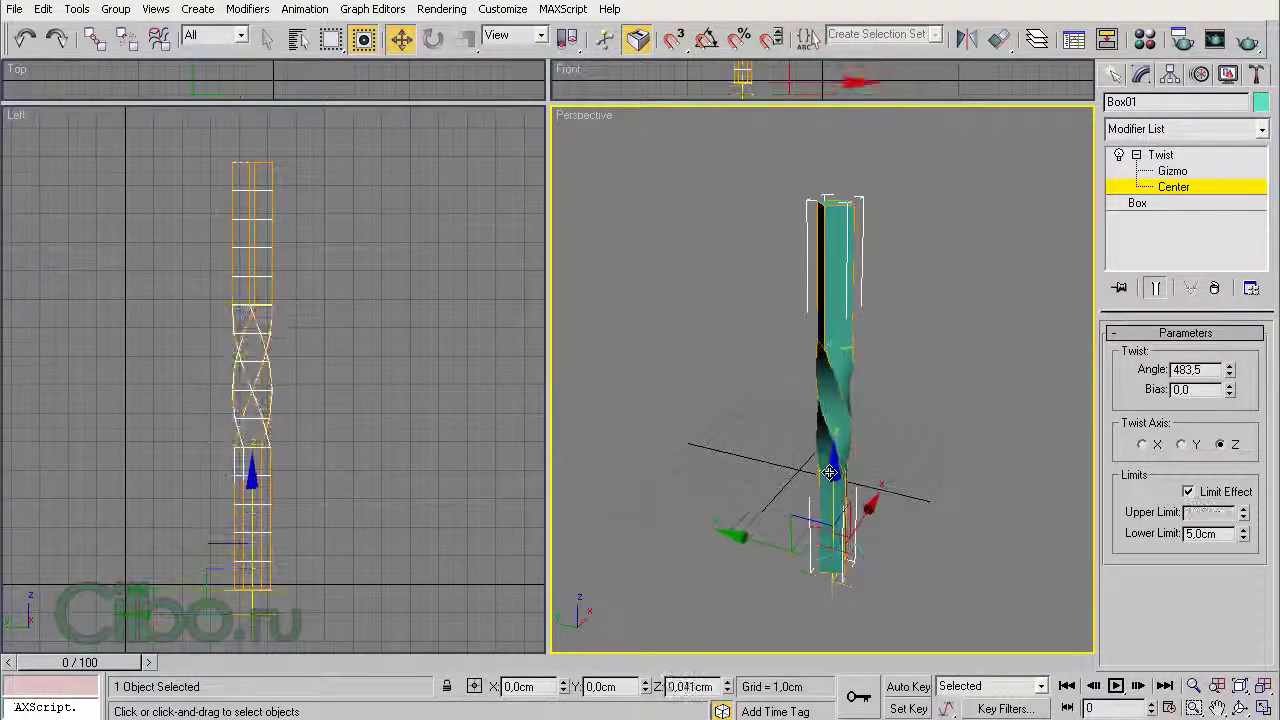
drag(829, 484, 831, 474)
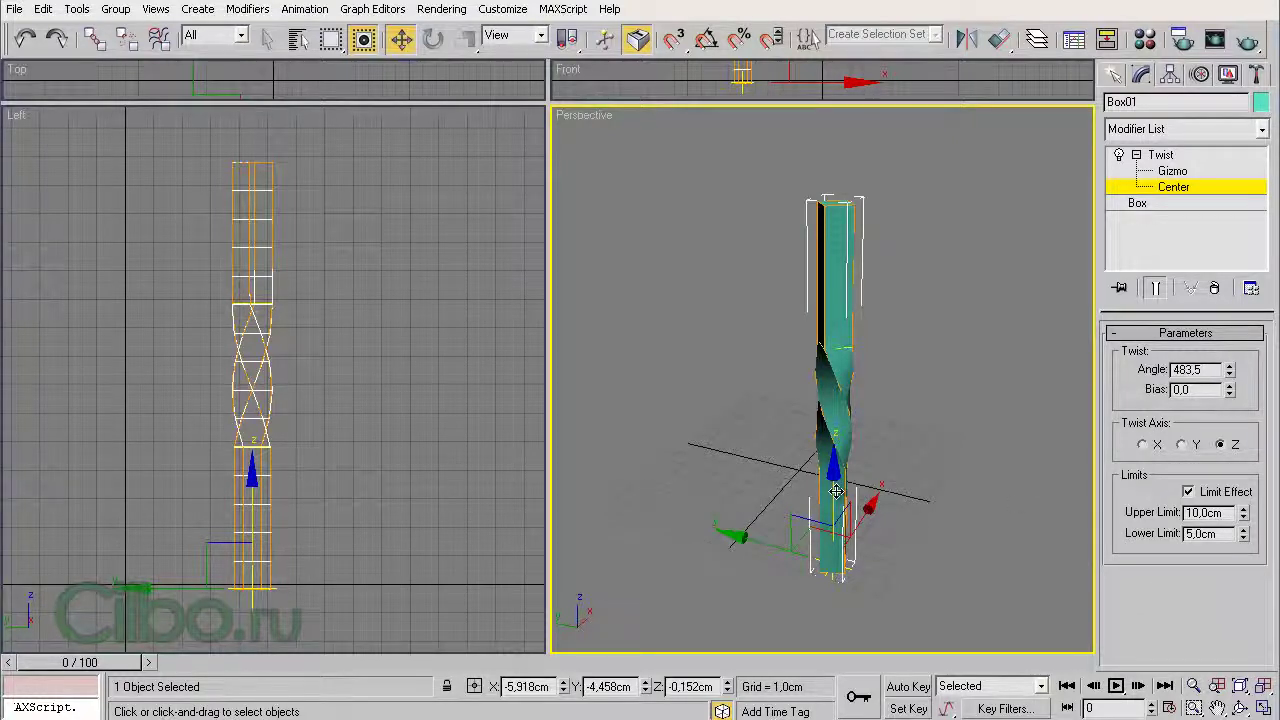
drag(836, 491, 828, 470)
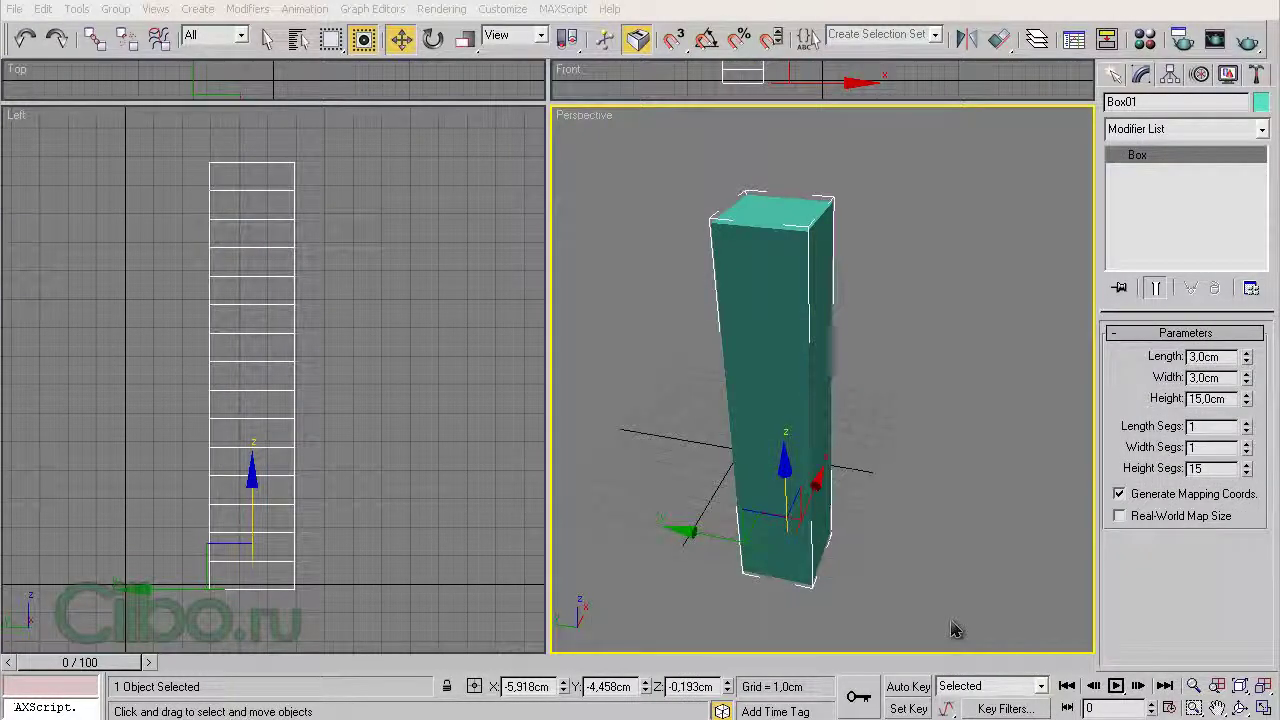
- Add a Taper modifier to Box01 from the Modifier List
click(1180, 128)
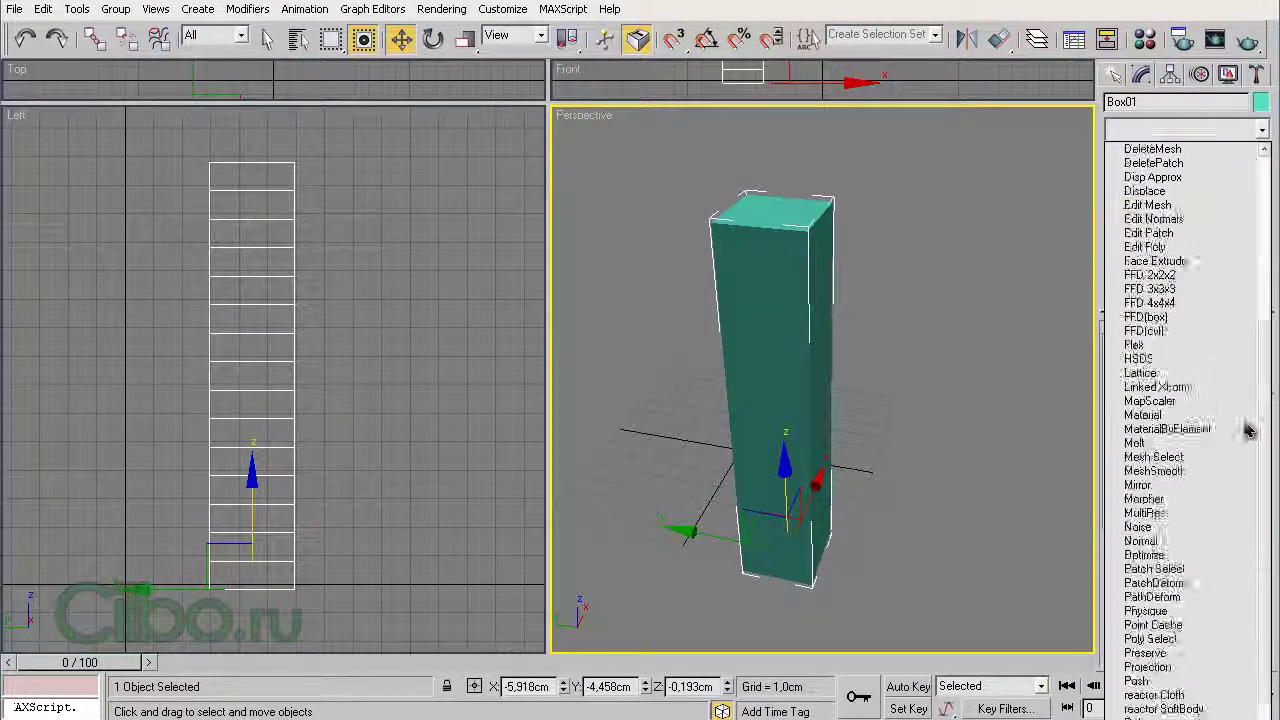
drag(1265, 220, 1252, 598)
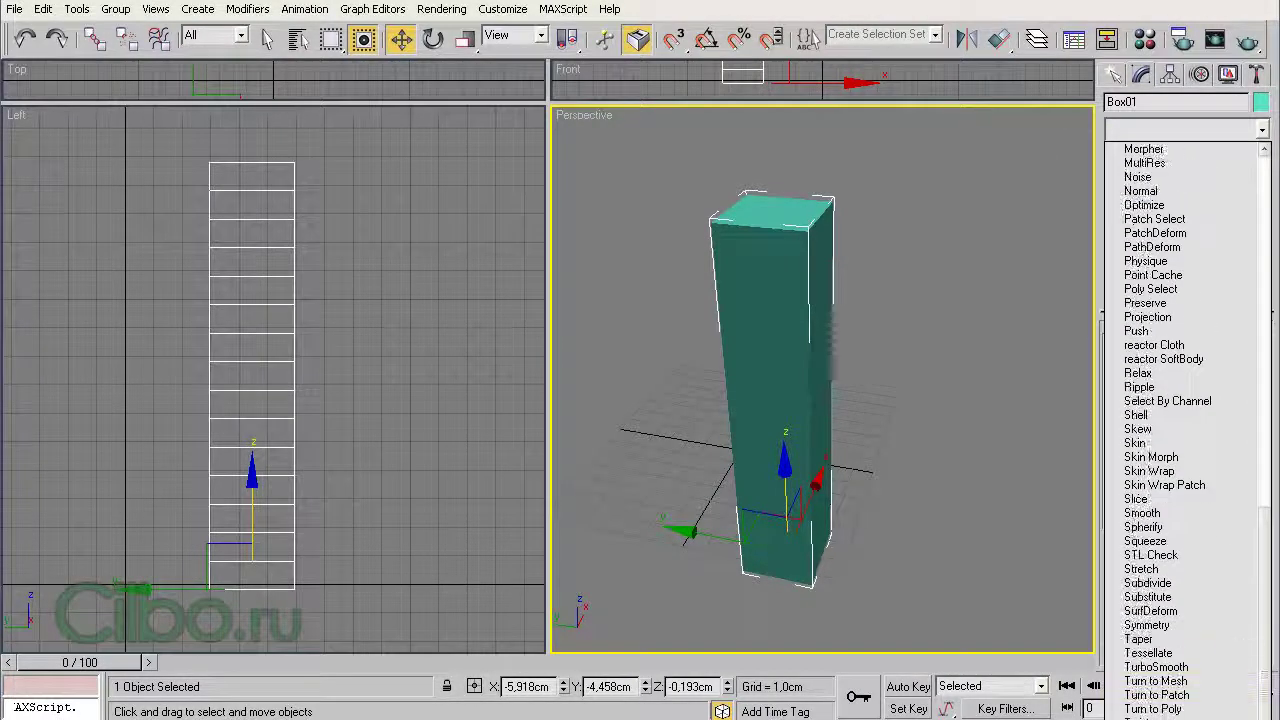
click(1146, 643)
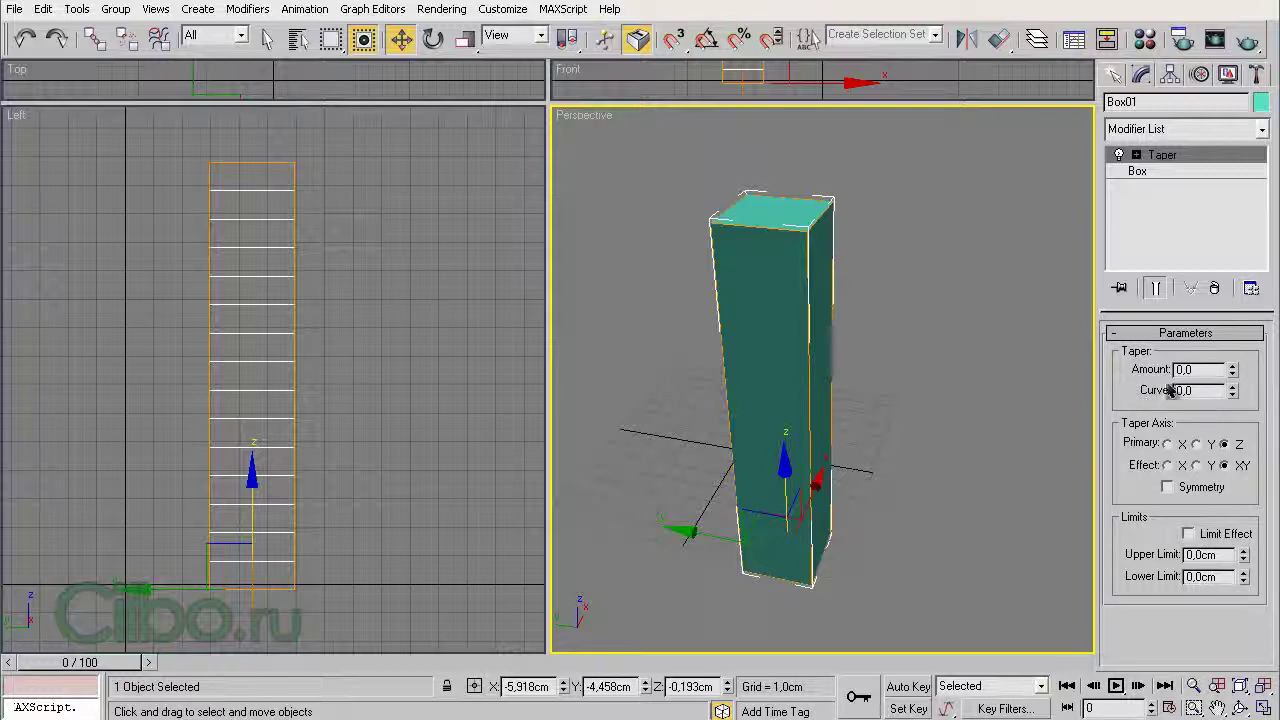
- Try several Taper Amount and Curve values, then reset both to 0,0
drag(1235, 370, 1233, 262)
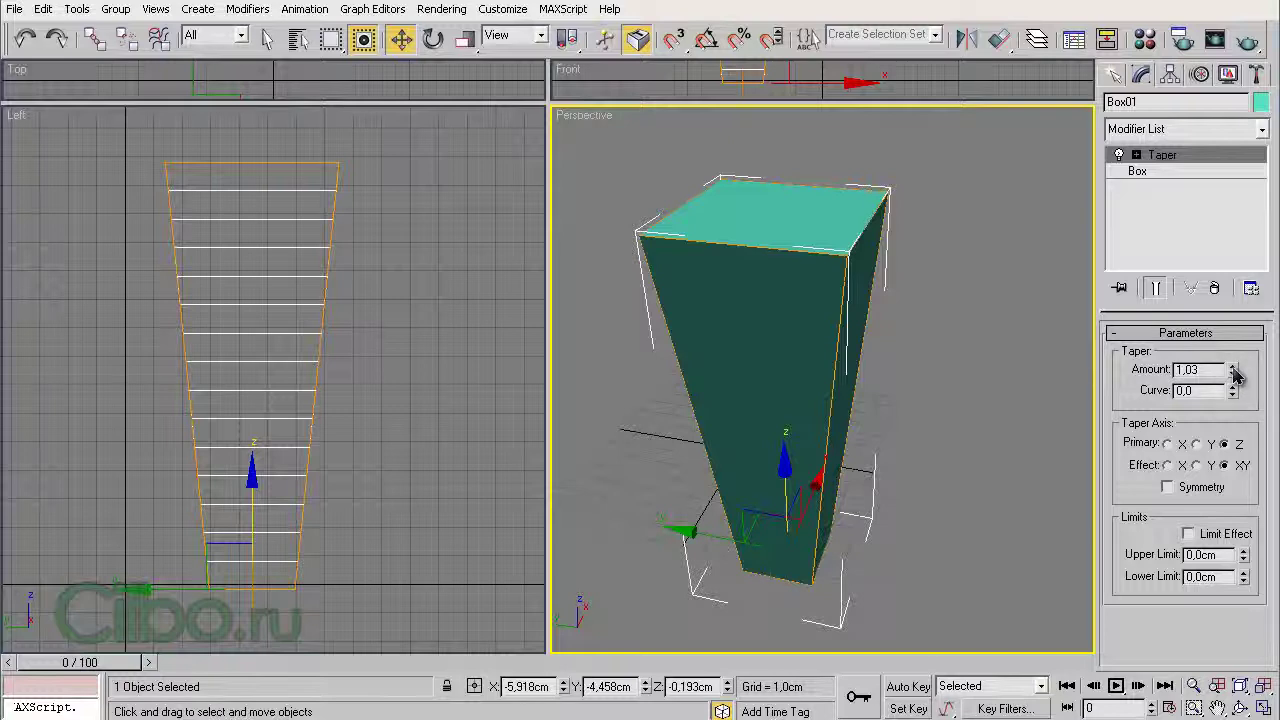
mouse_move(1236, 374)
mouse_down()
mouse_move(1240, 535)
mouse_move(1240, 383)
mouse_move(1250, 388)
mouse_move(1233, 182)
mouse_up()
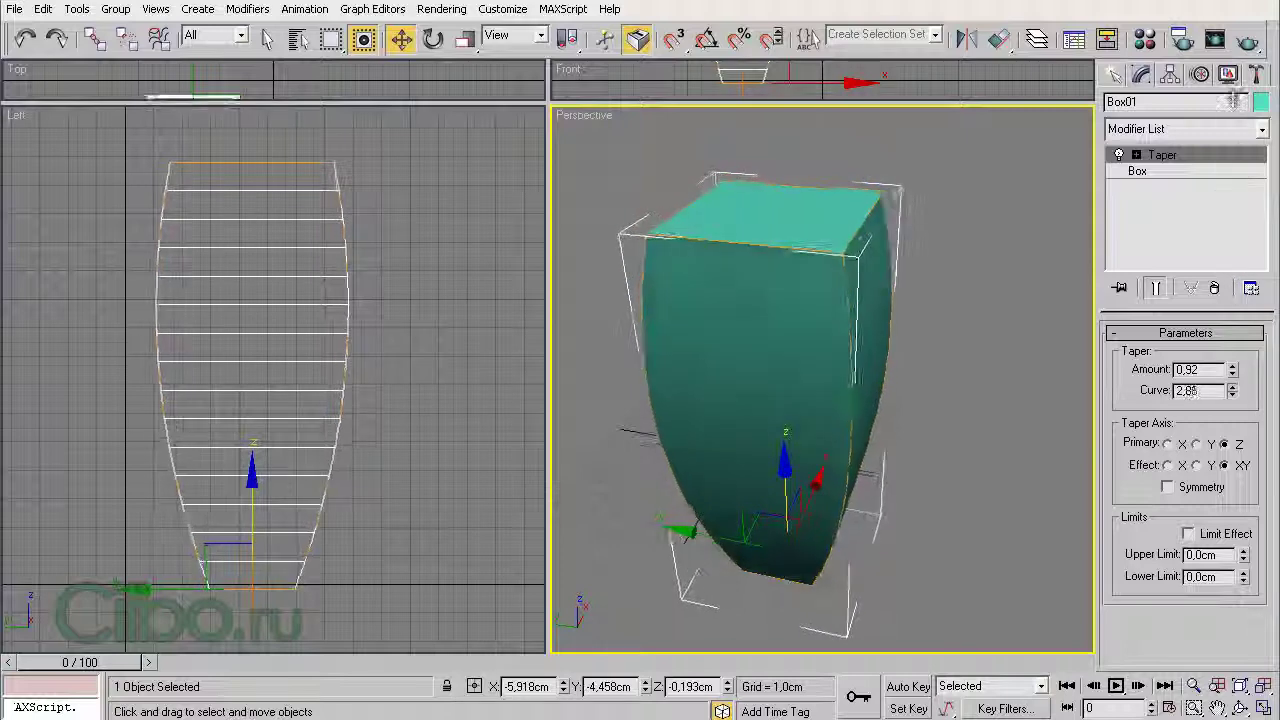
mouse_move(1233, 182)
mouse_down()
mouse_move(1233, 40)
mouse_move(1256, 521)
mouse_move(1231, 385)
mouse_up()
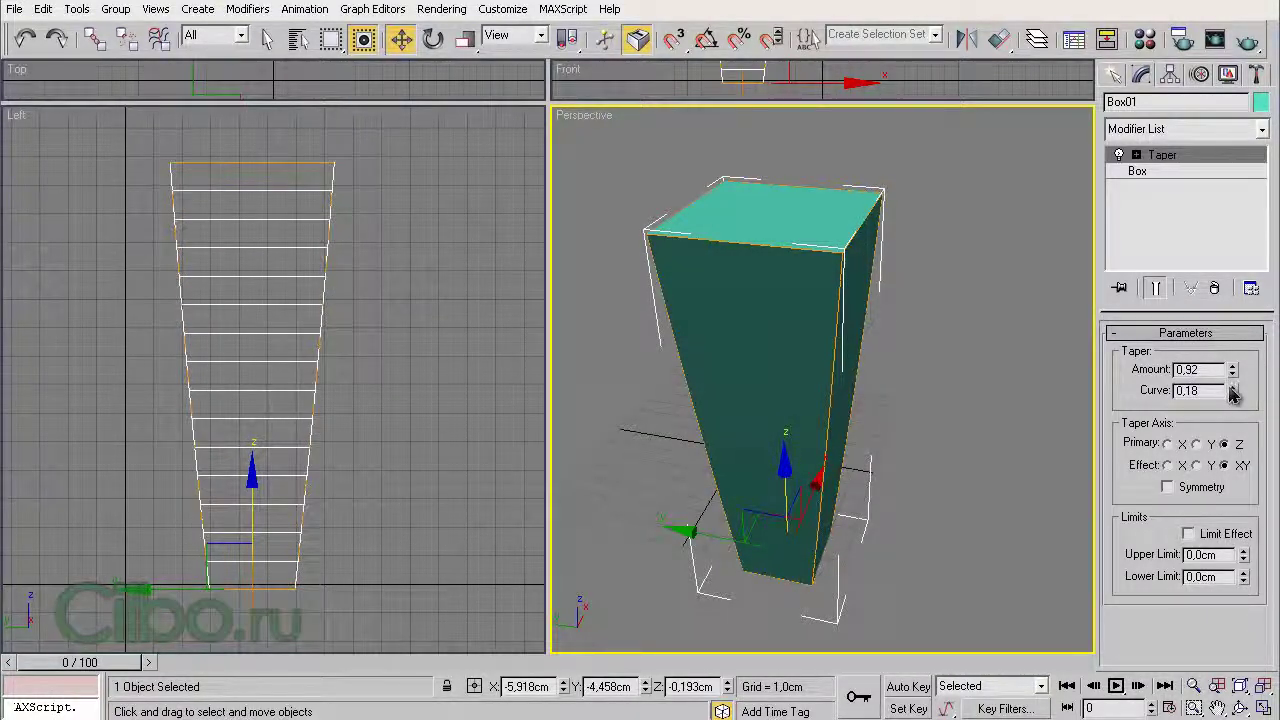
right_click(1233, 390)
right_click(1233, 369)
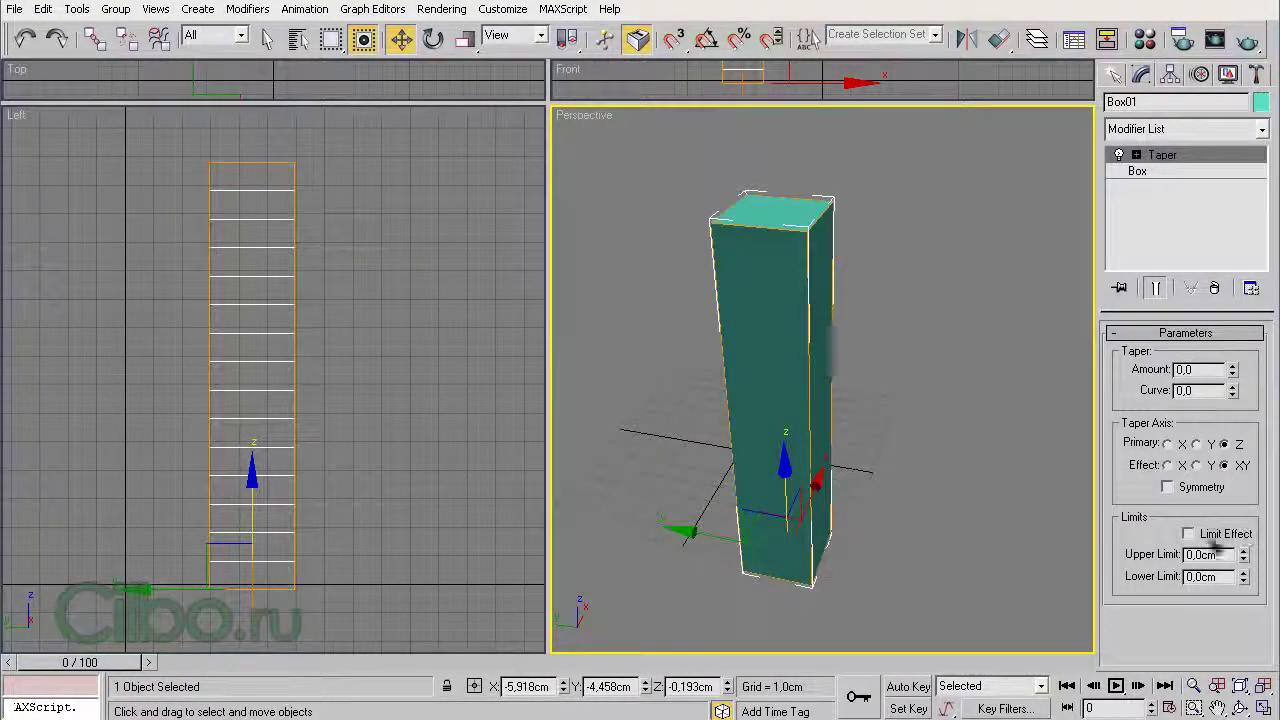
- Limit the taper to 5–10 cm and raise its Amount to 1,72
click(1188, 534)
drag(1224, 555, 1138, 553)
text(10)
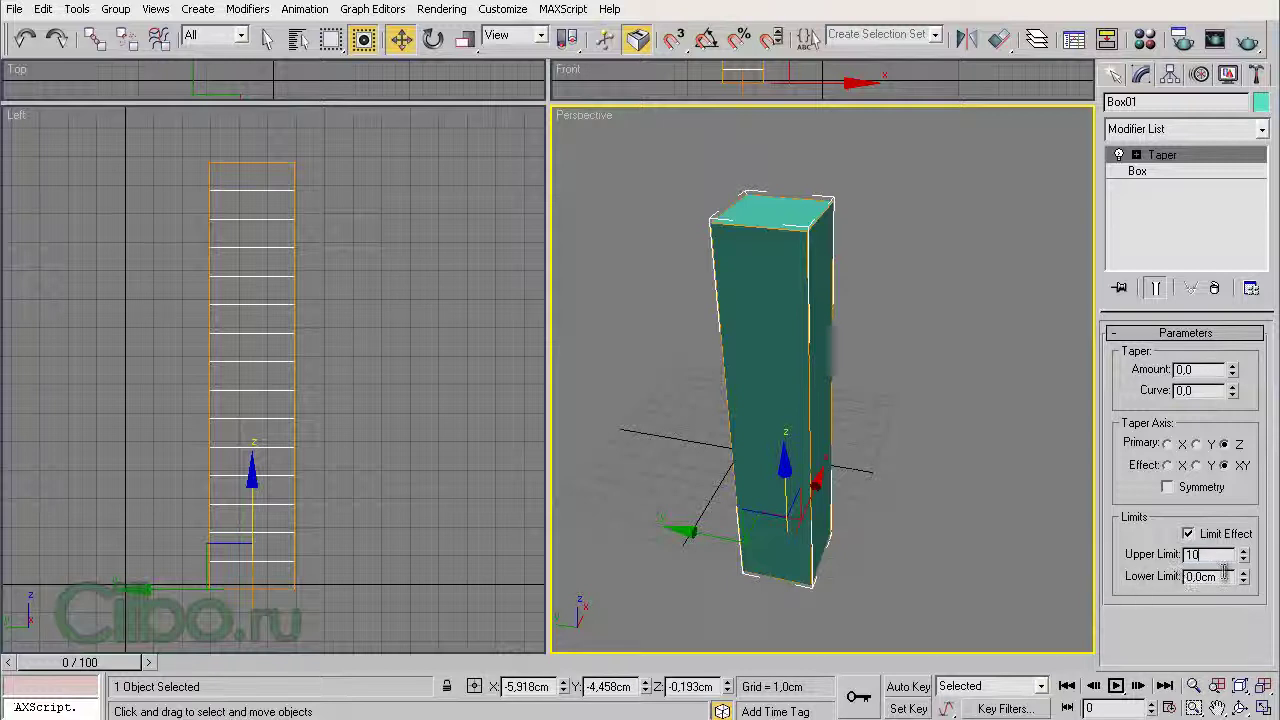
drag(1224, 576, 1124, 594)
text(5)
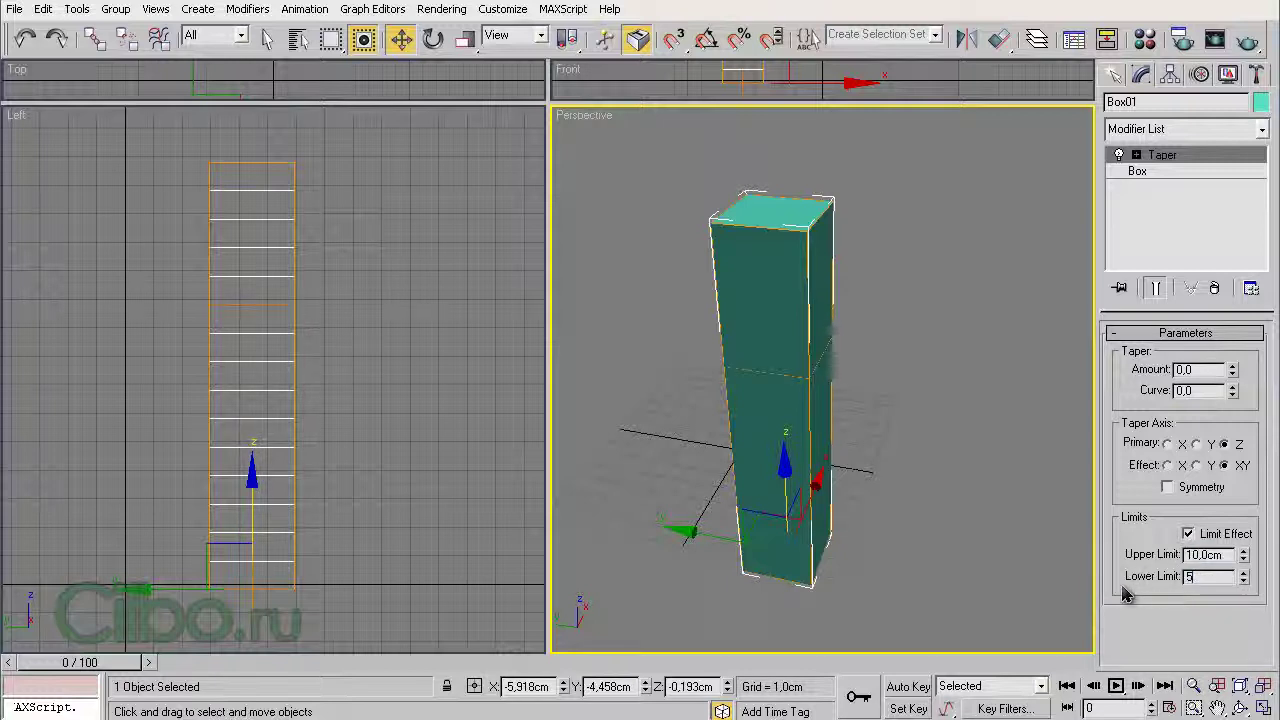
key(Return)
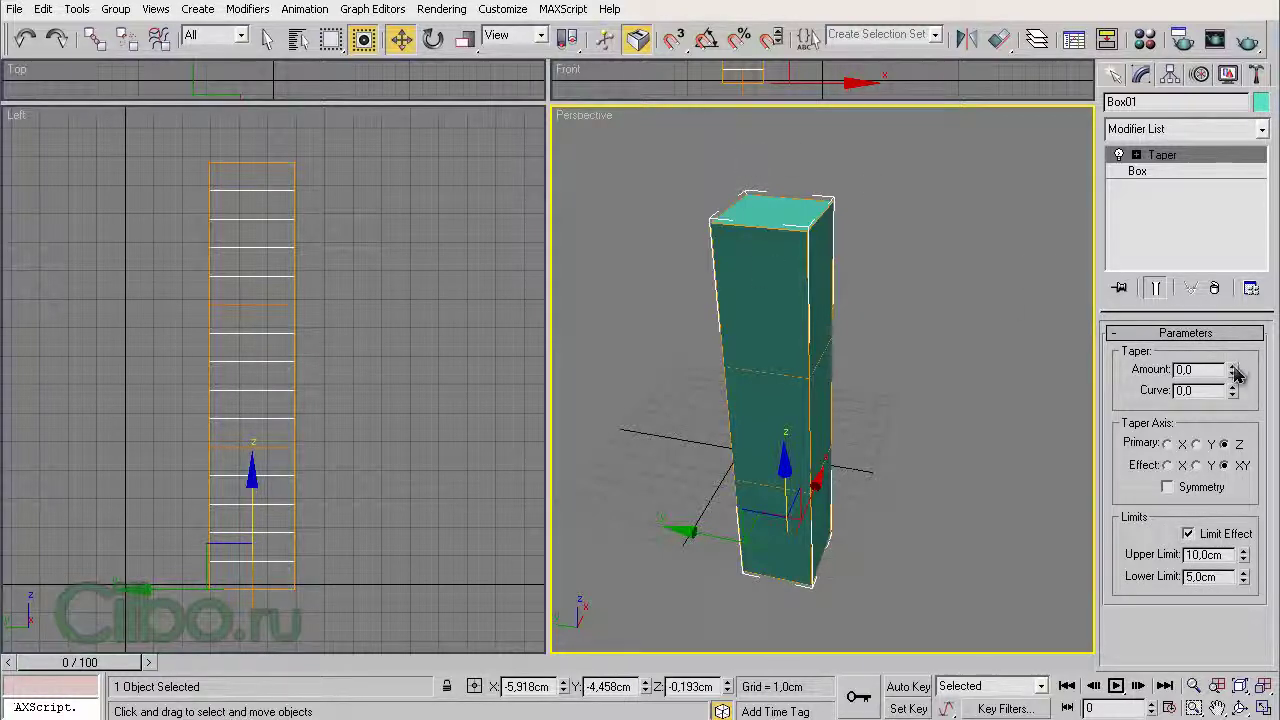
drag(1236, 372, 1230, 192)
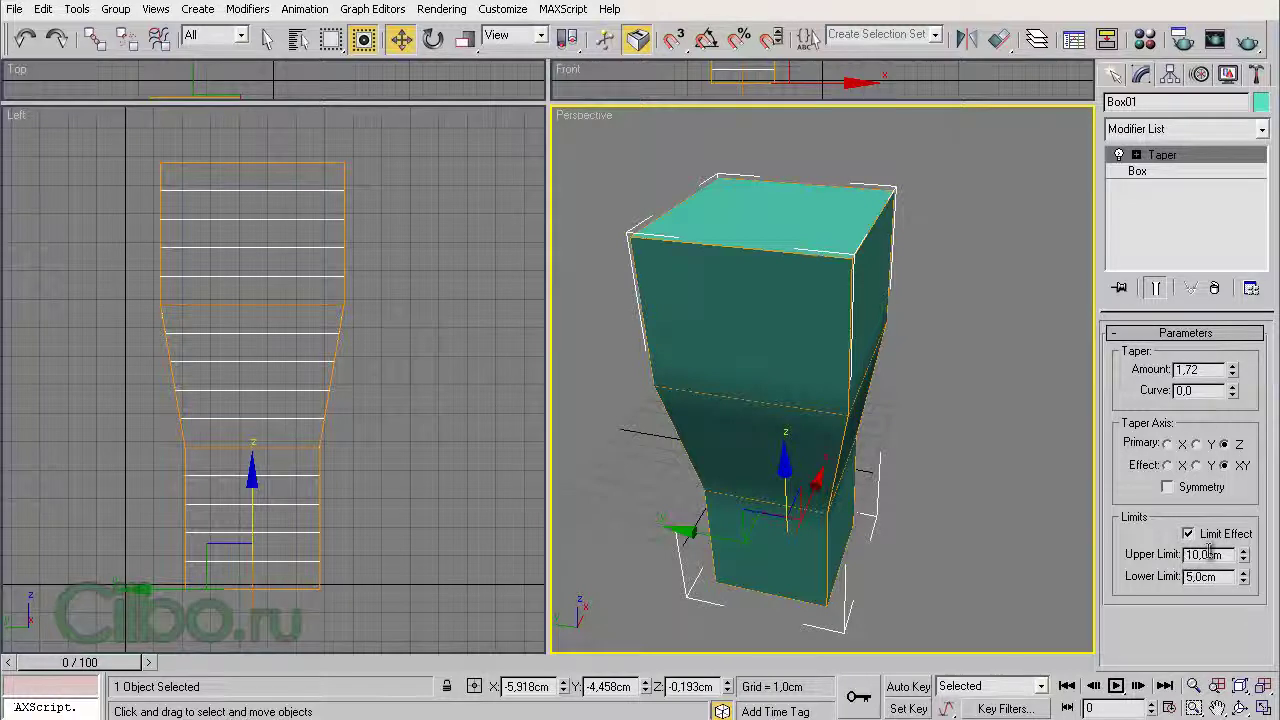
- Select the Taper's Center sub-object and nudge it along the box height
click(1136, 155)
click(1162, 189)
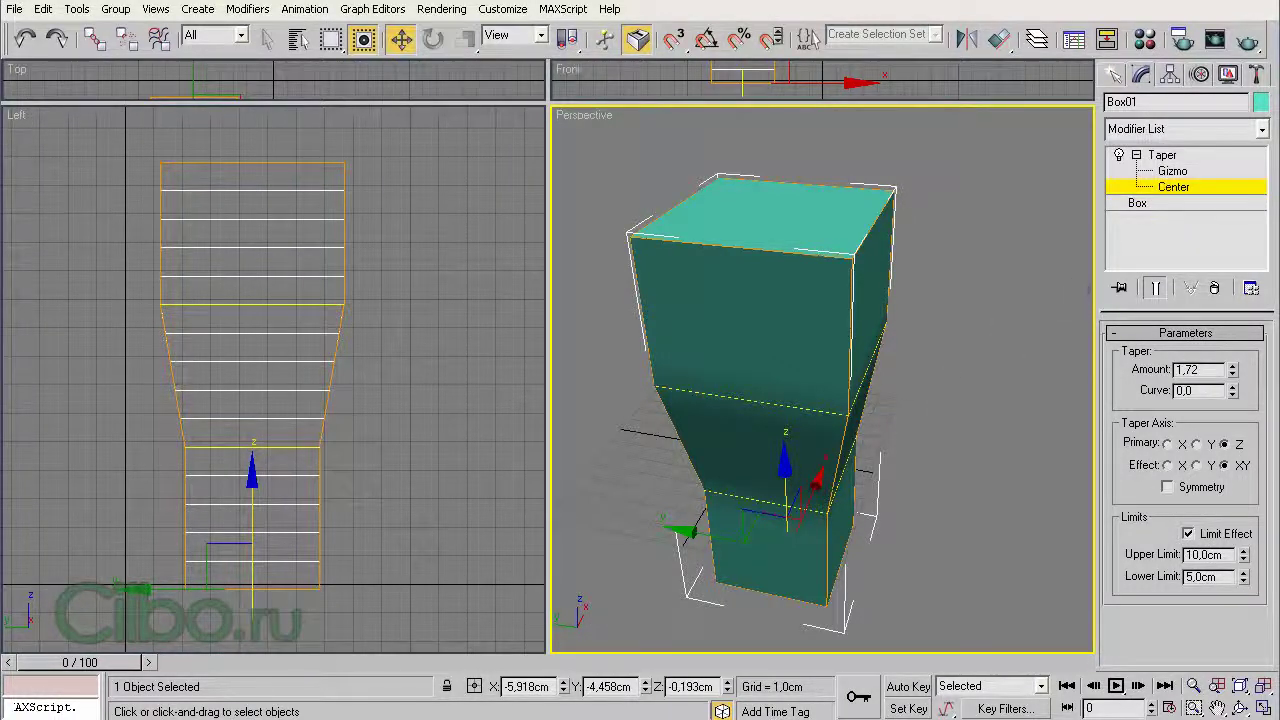
mouse_move(786, 474)
mouse_down()
mouse_move(784, 461)
mouse_move(786, 476)
mouse_up()
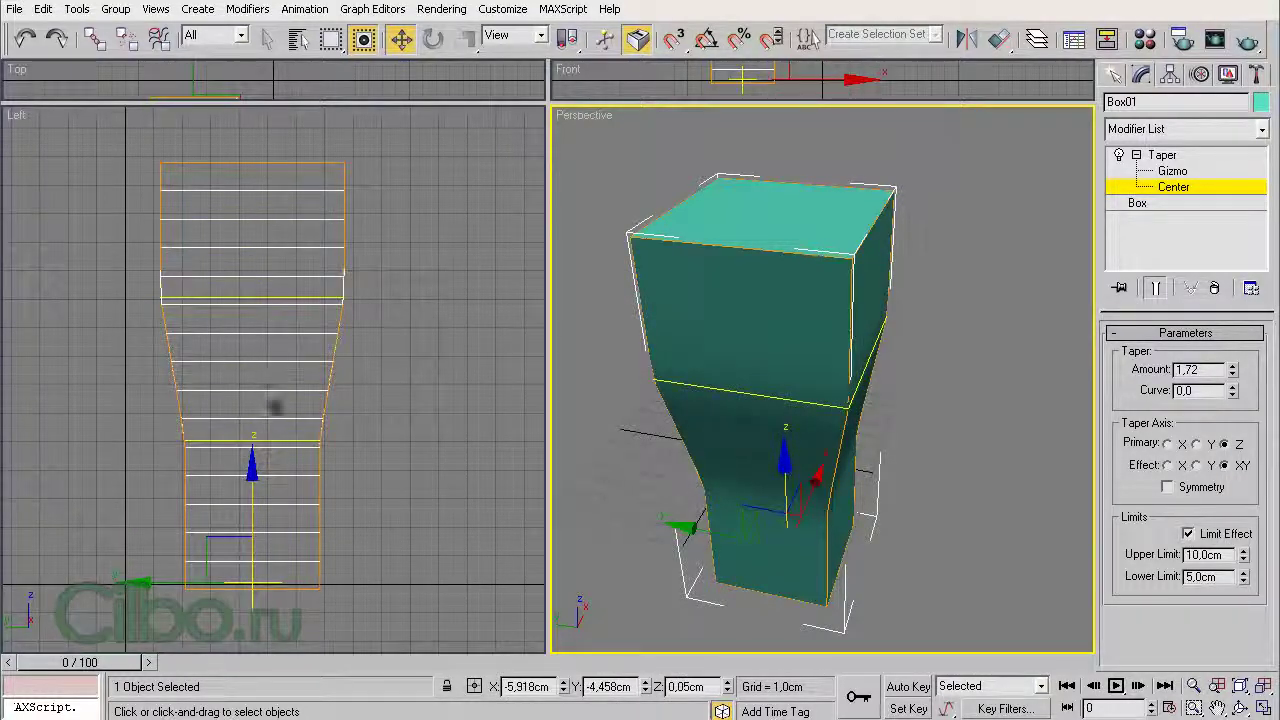
- Raise the Taper center in the Left view and set Curve to 1,61
click(396, 500)
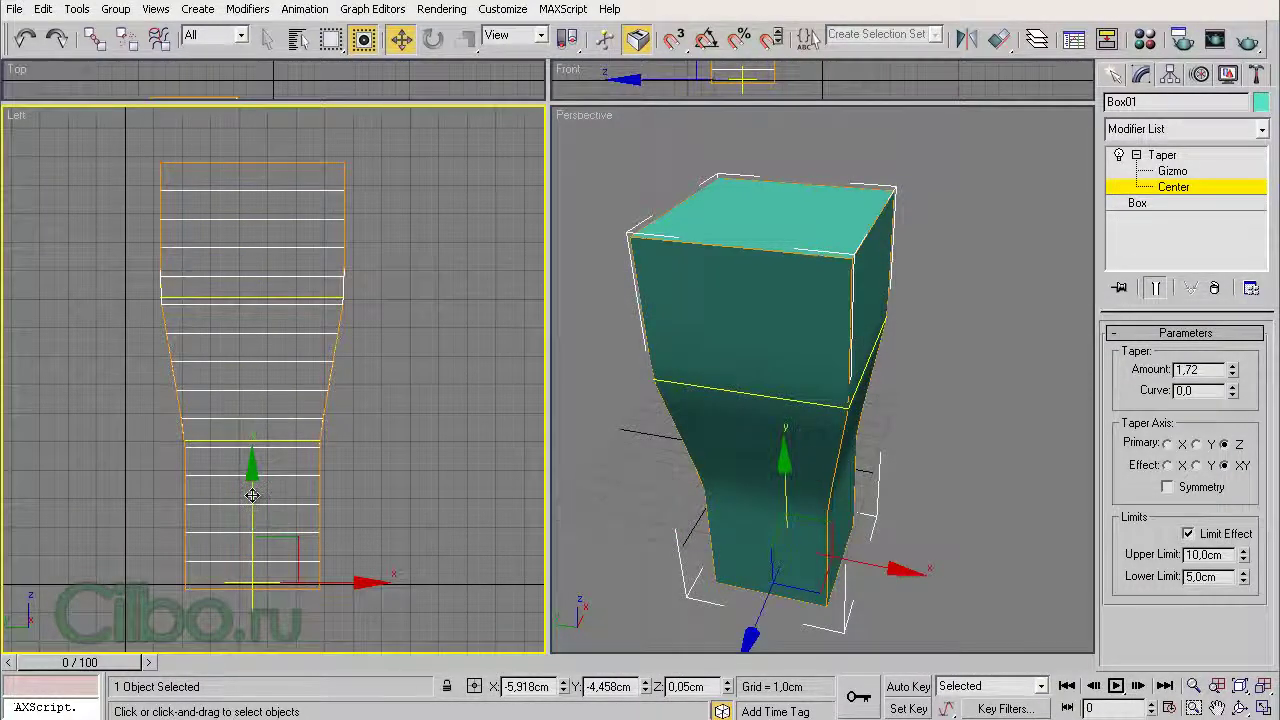
mouse_move(251, 480)
mouse_down()
mouse_move(243, 411)
mouse_move(239, 447)
mouse_up()
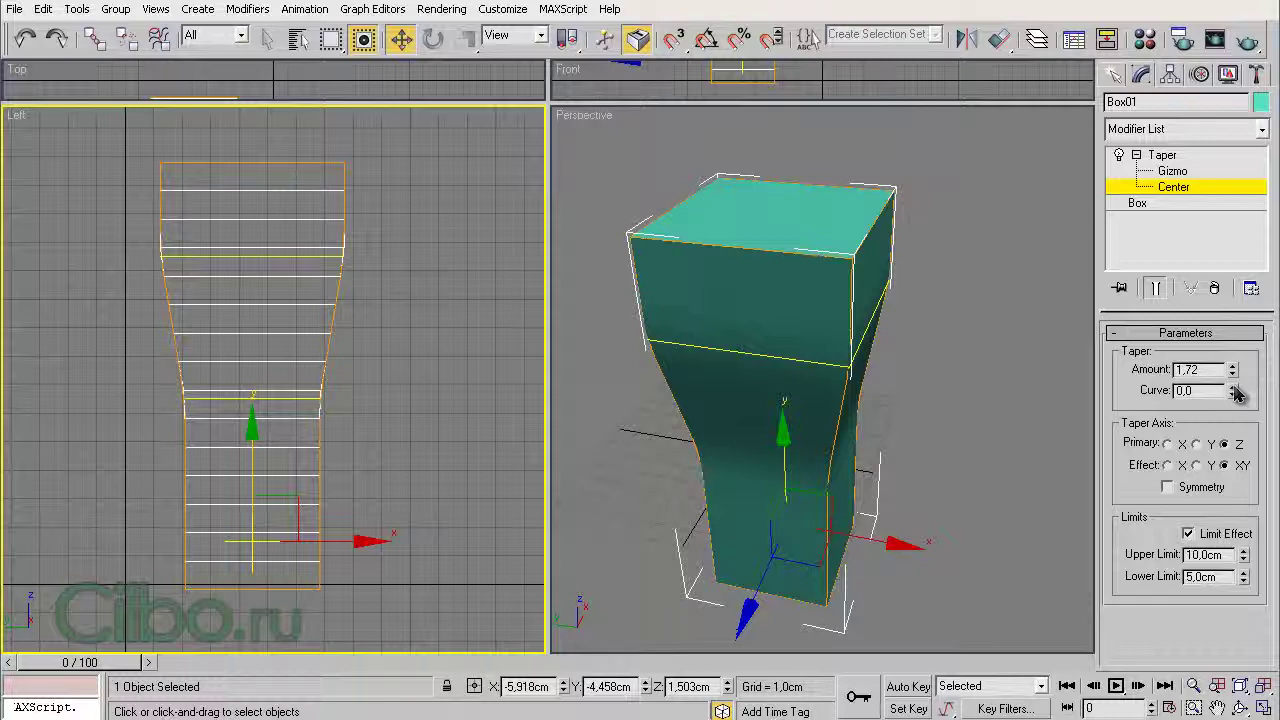
drag(1233, 390, 1238, 232)
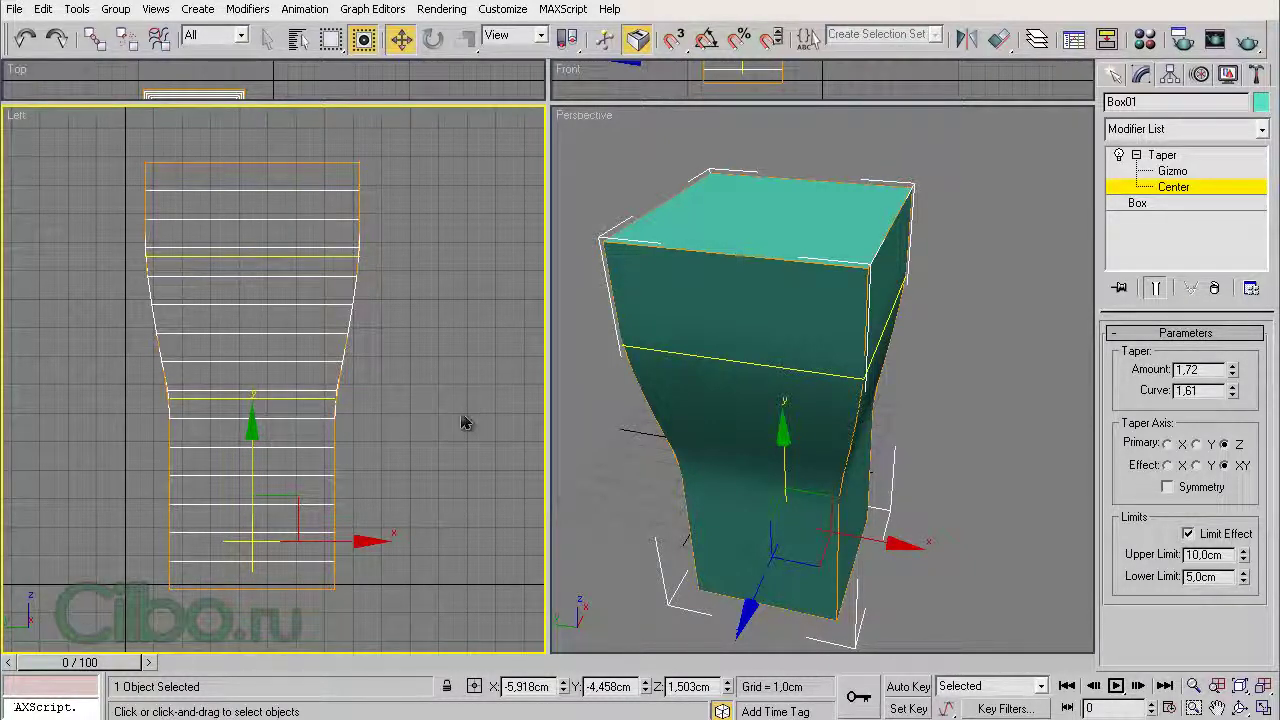
- Reset Taper Curve, Amount and both limits to 0 and turn off Limit Effect
right_click(1233, 396)
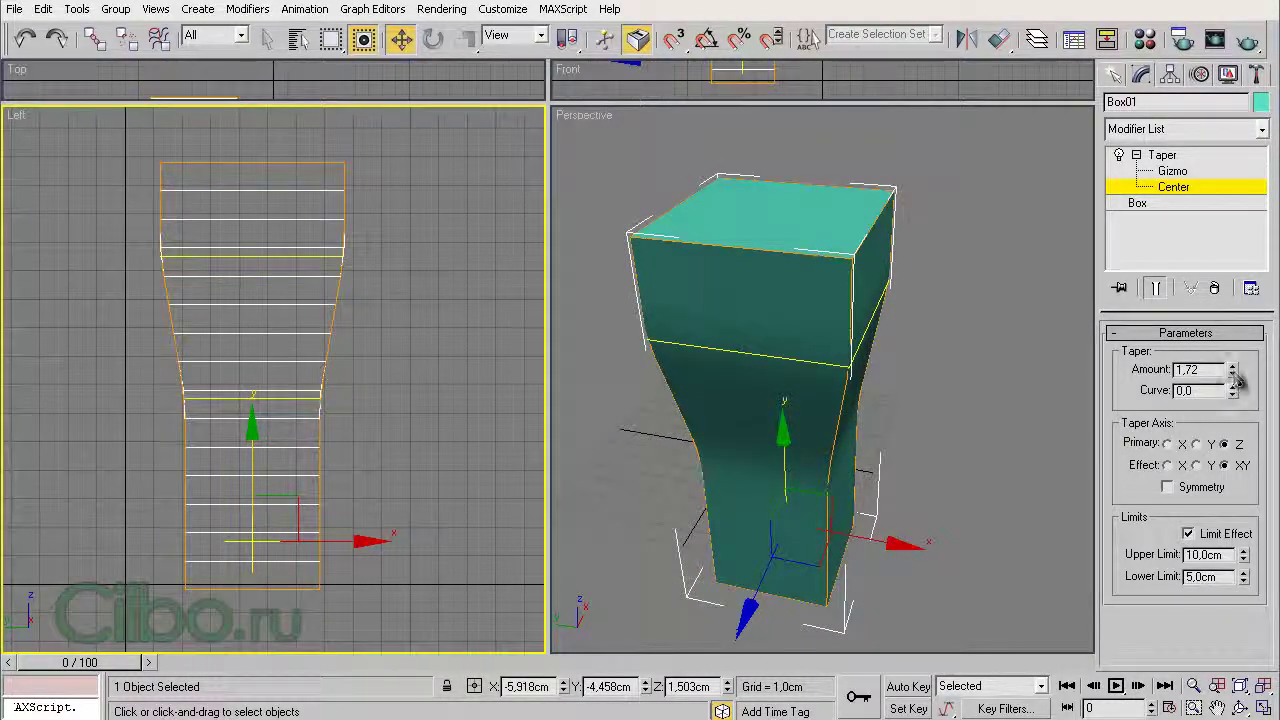
right_click(1232, 370)
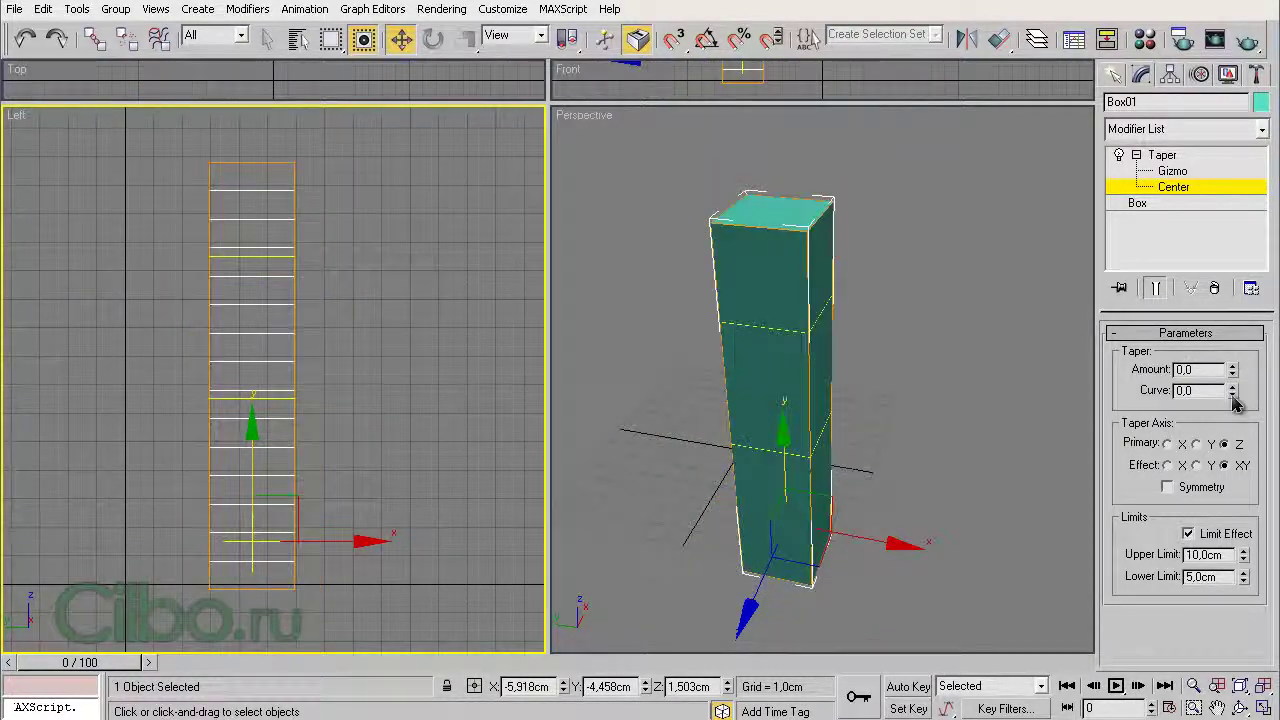
right_click(1244, 557)
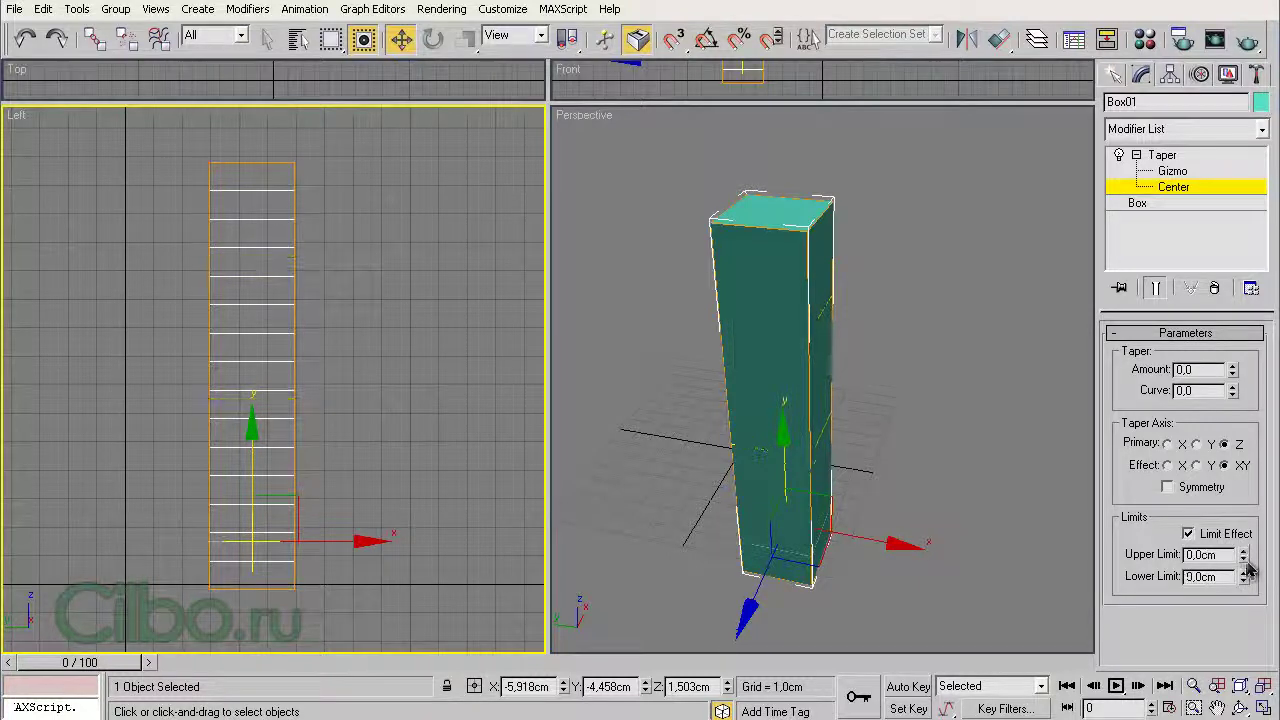
right_click(1244, 578)
click(1189, 534)
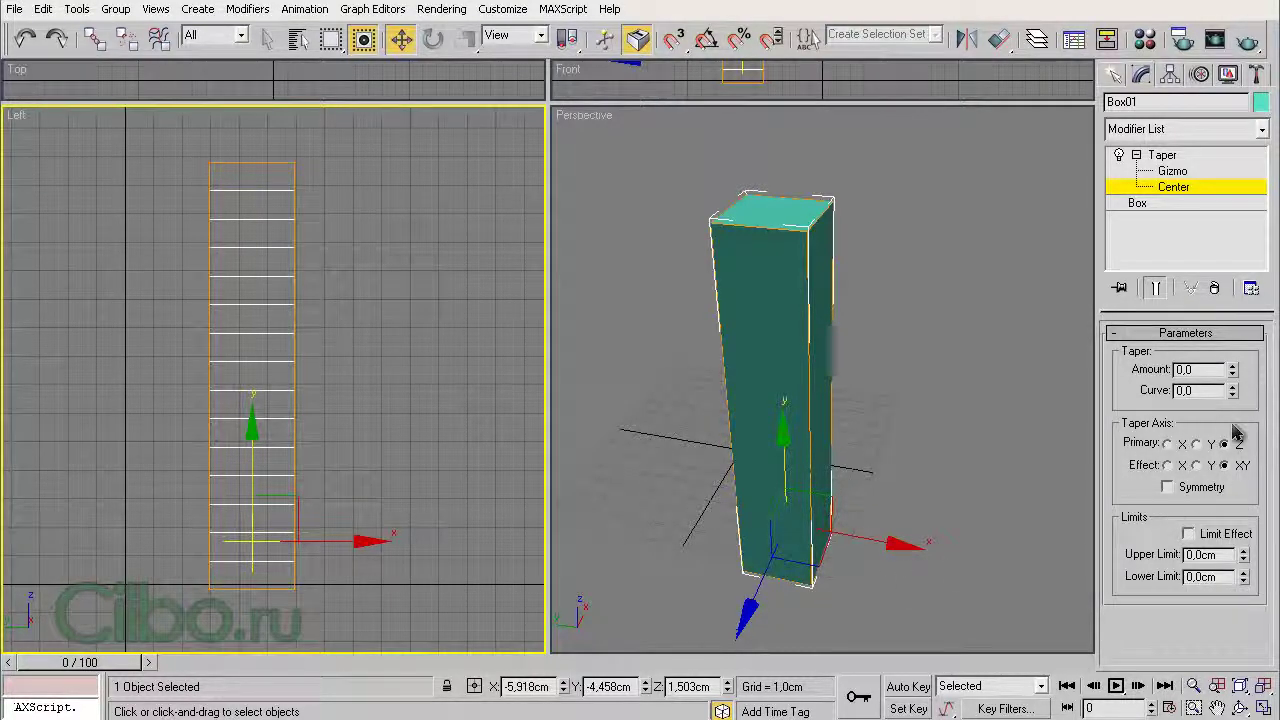
- Give the box 4 length segments and 4 width segments
click(1150, 204)
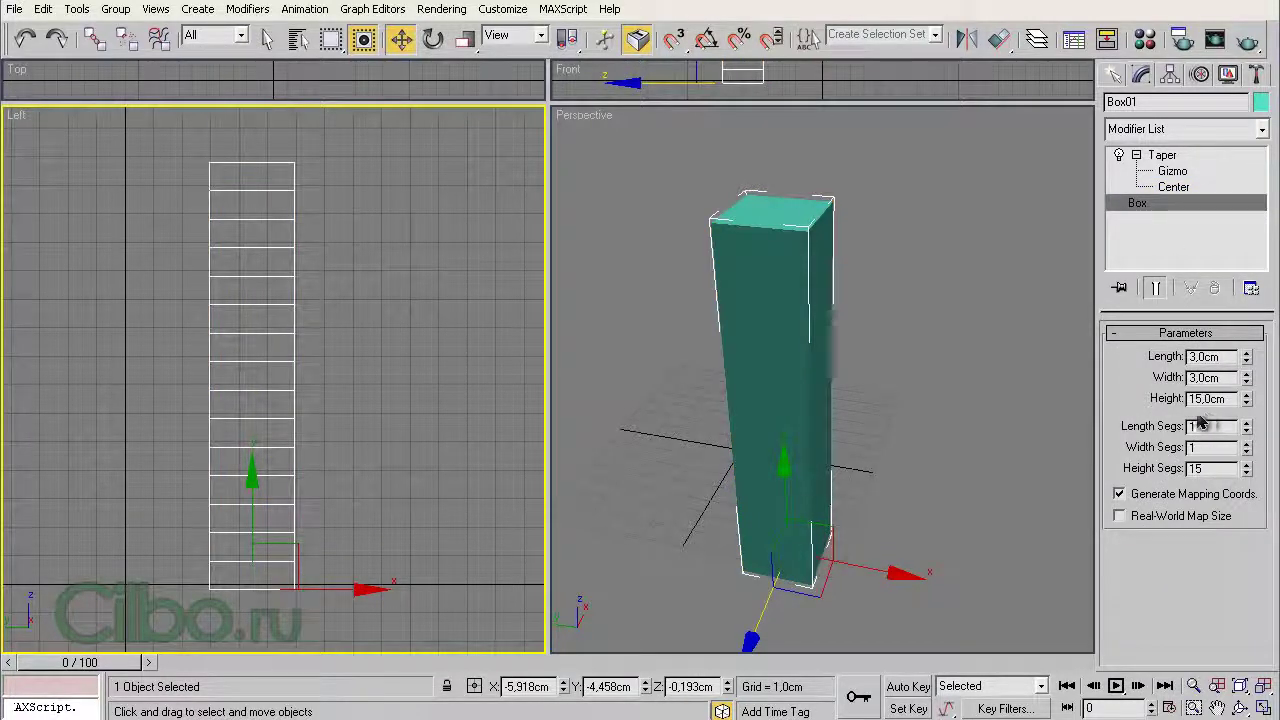
click(1246, 422)
click(1246, 422)
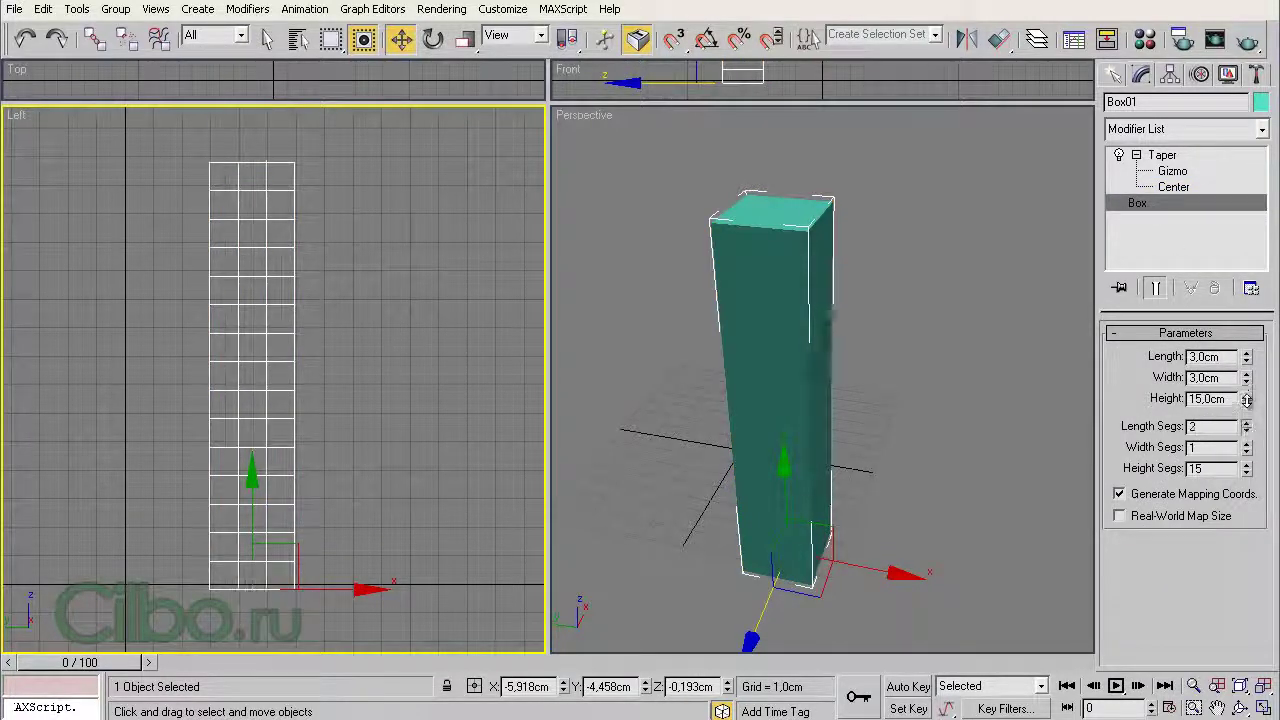
click(1246, 422)
click(1246, 422)
click(1246, 430)
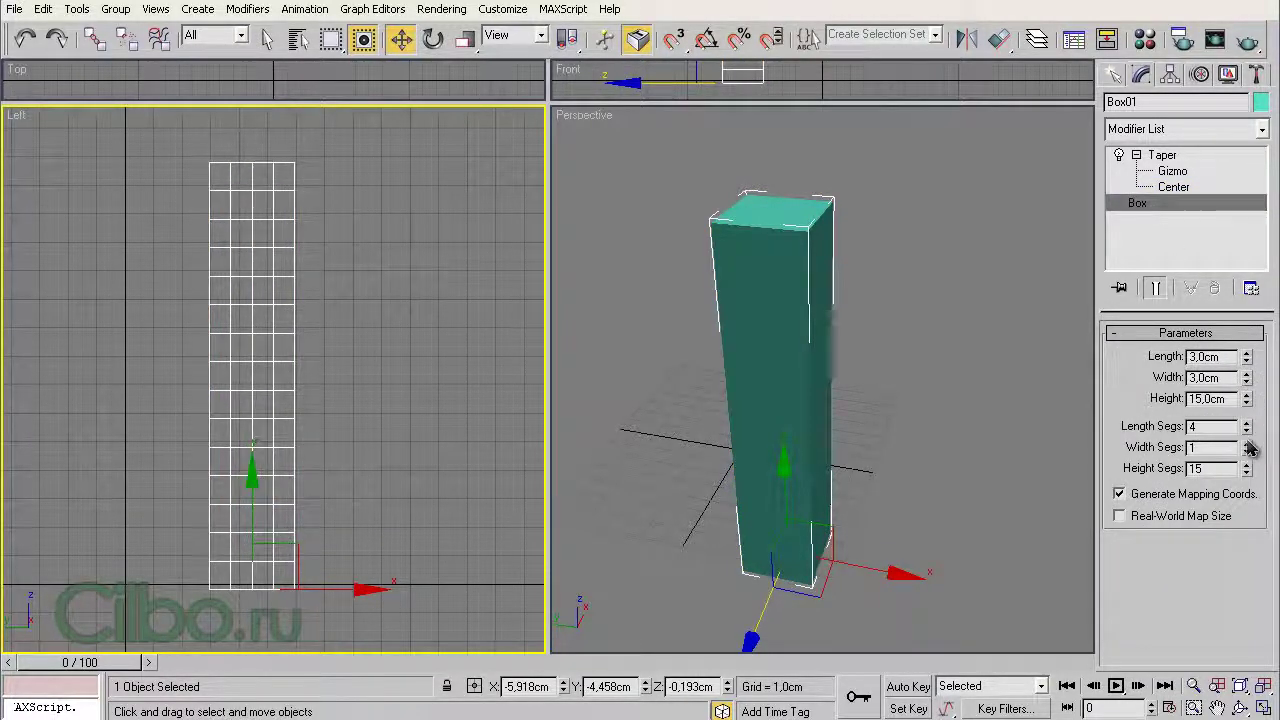
click(1246, 443)
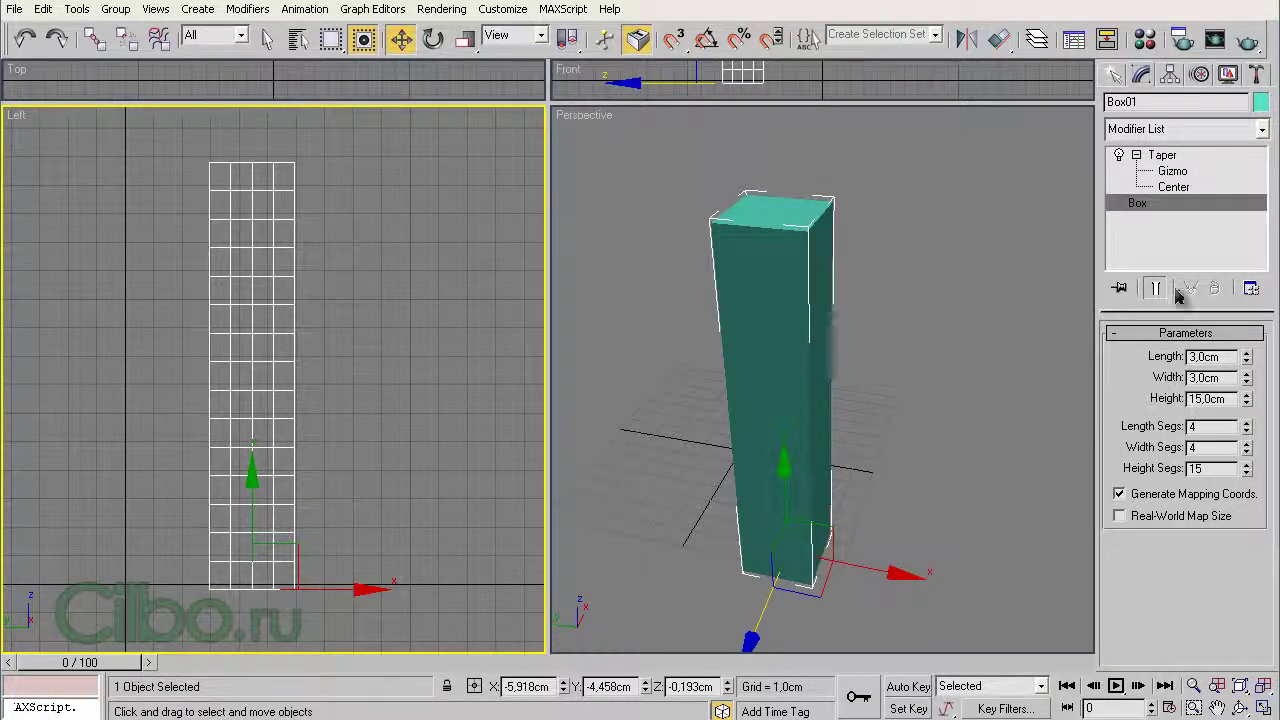
click(1162, 156)
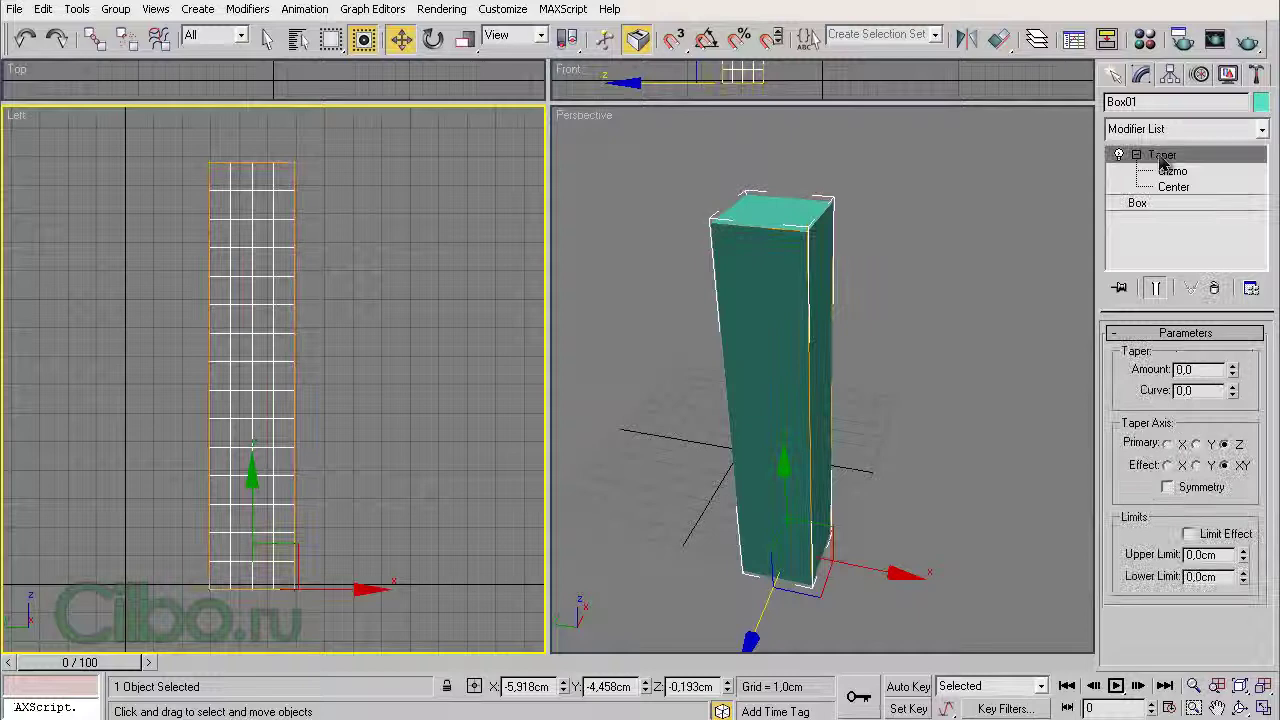
- Taper the box by 0.18, raise the taper center in the Left view, and make X the primary axis
click(1196, 444)
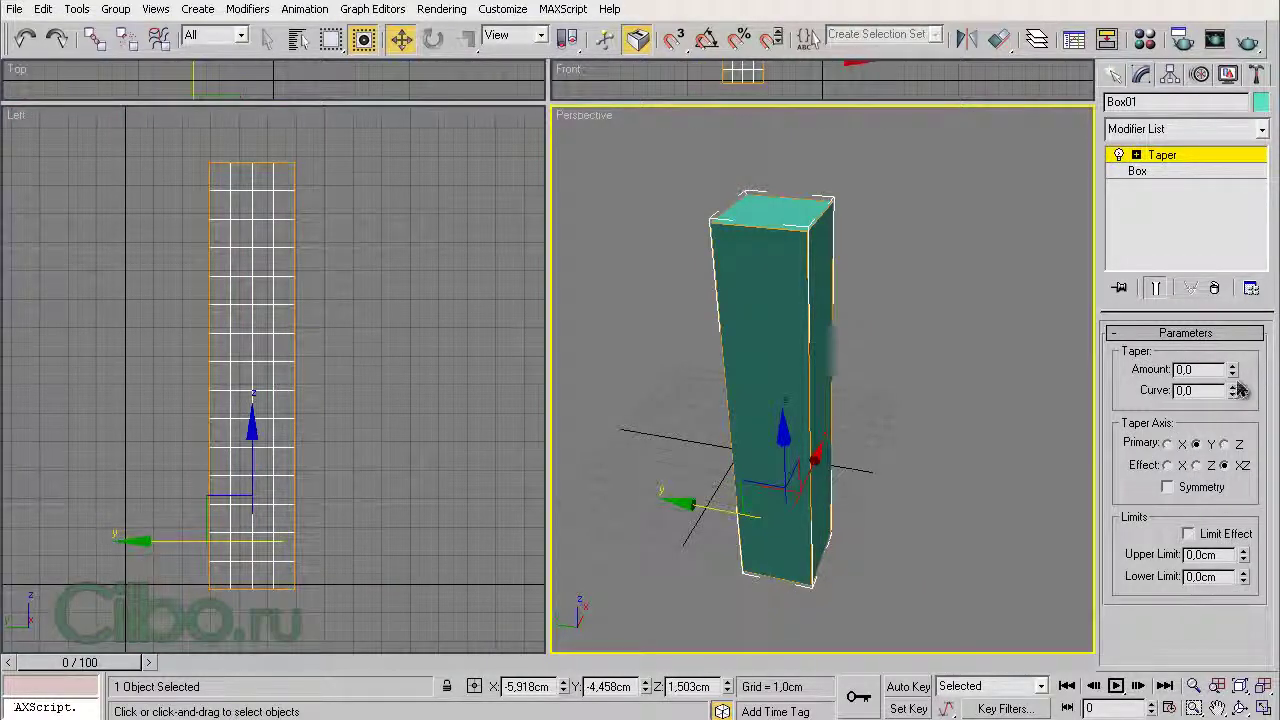
drag(1236, 372, 1231, 346)
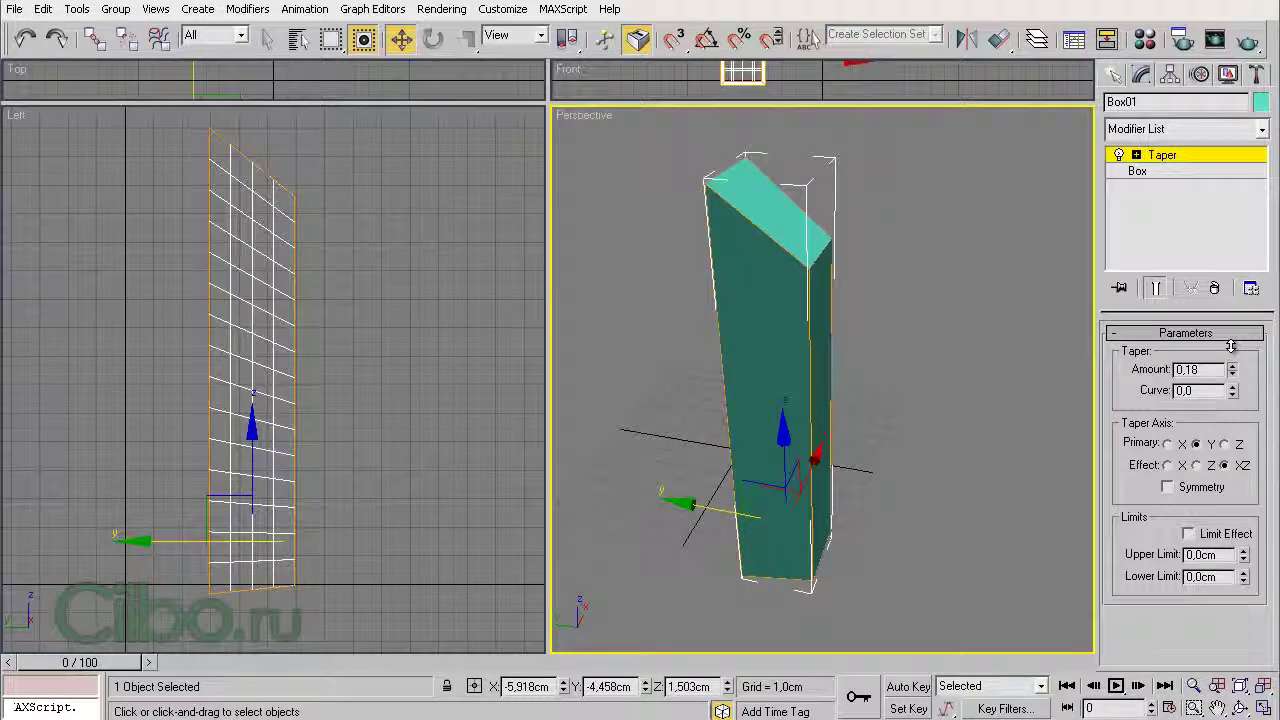
right_click(350, 528)
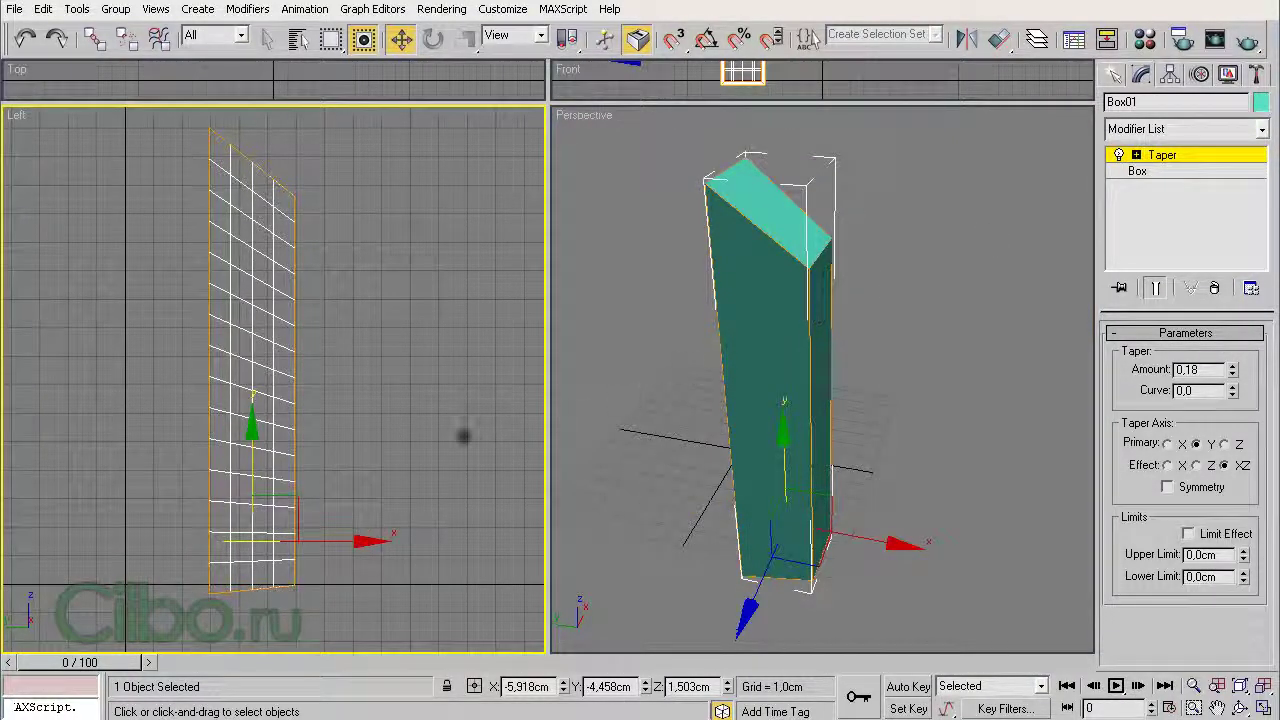
drag(250, 424, 249, 250)
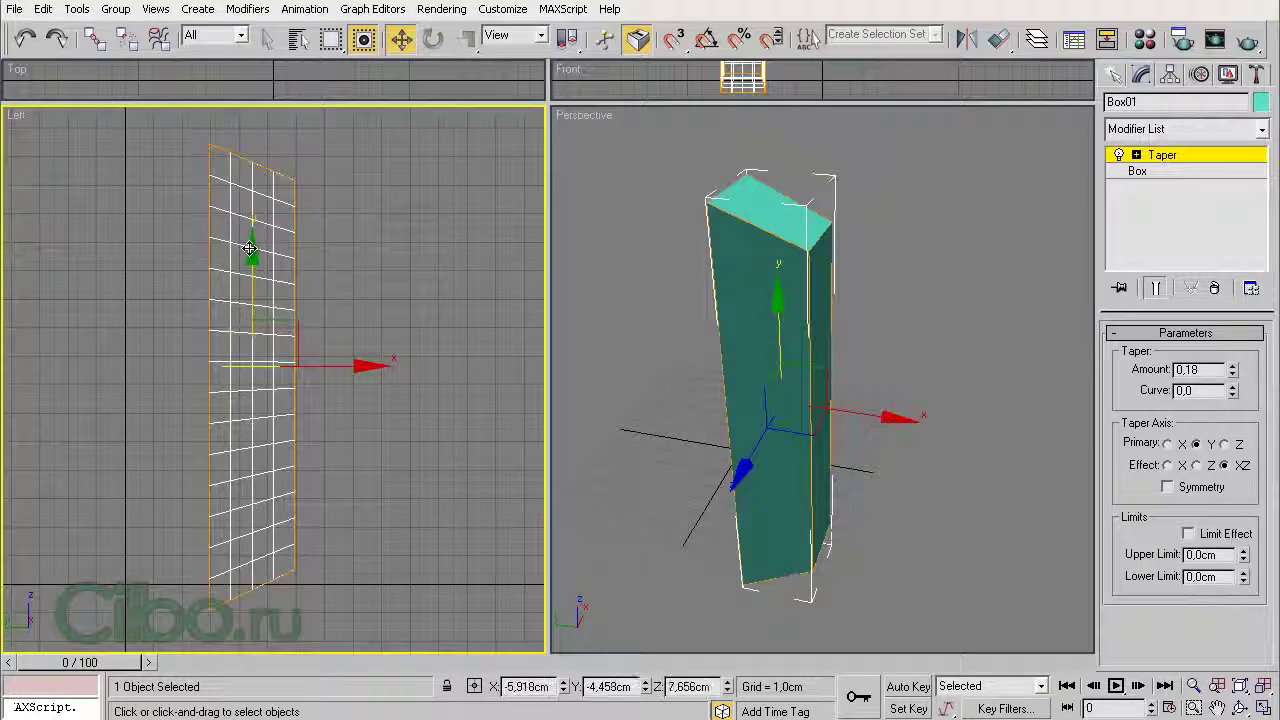
click(1168, 444)
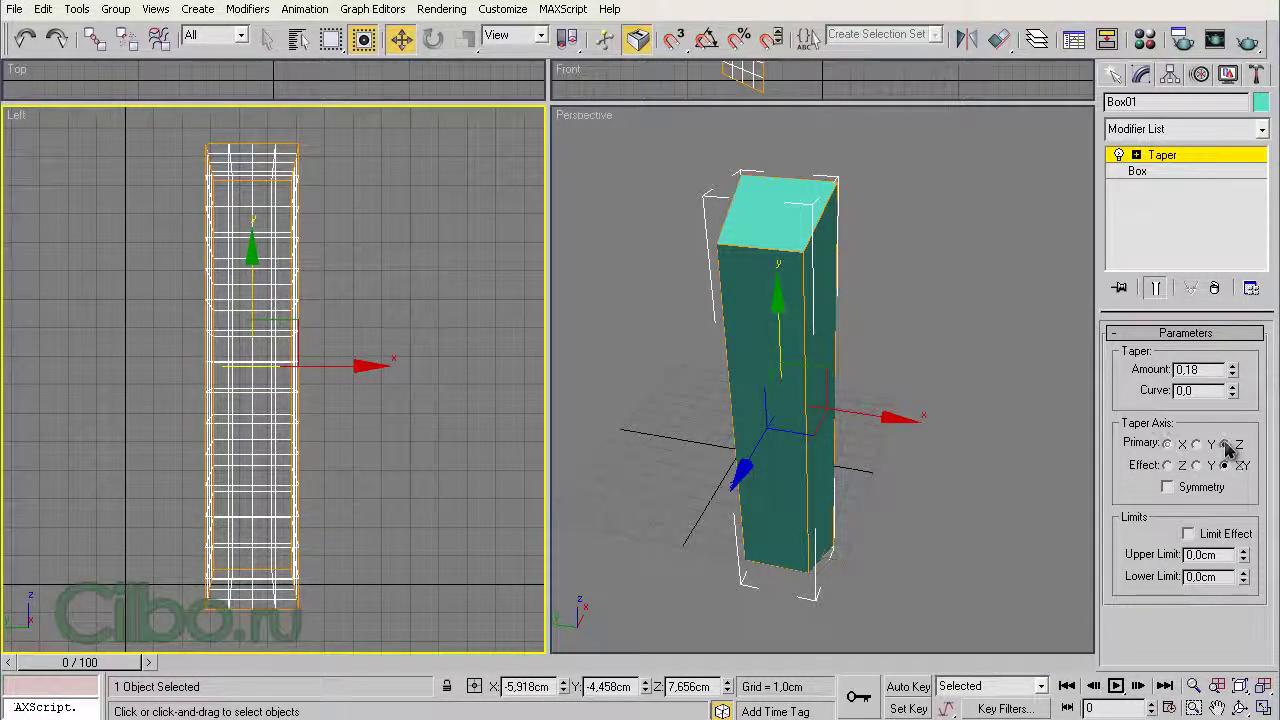
- Make Z the primary taper axis and raise the taper amount to about 0.5
click(1225, 444)
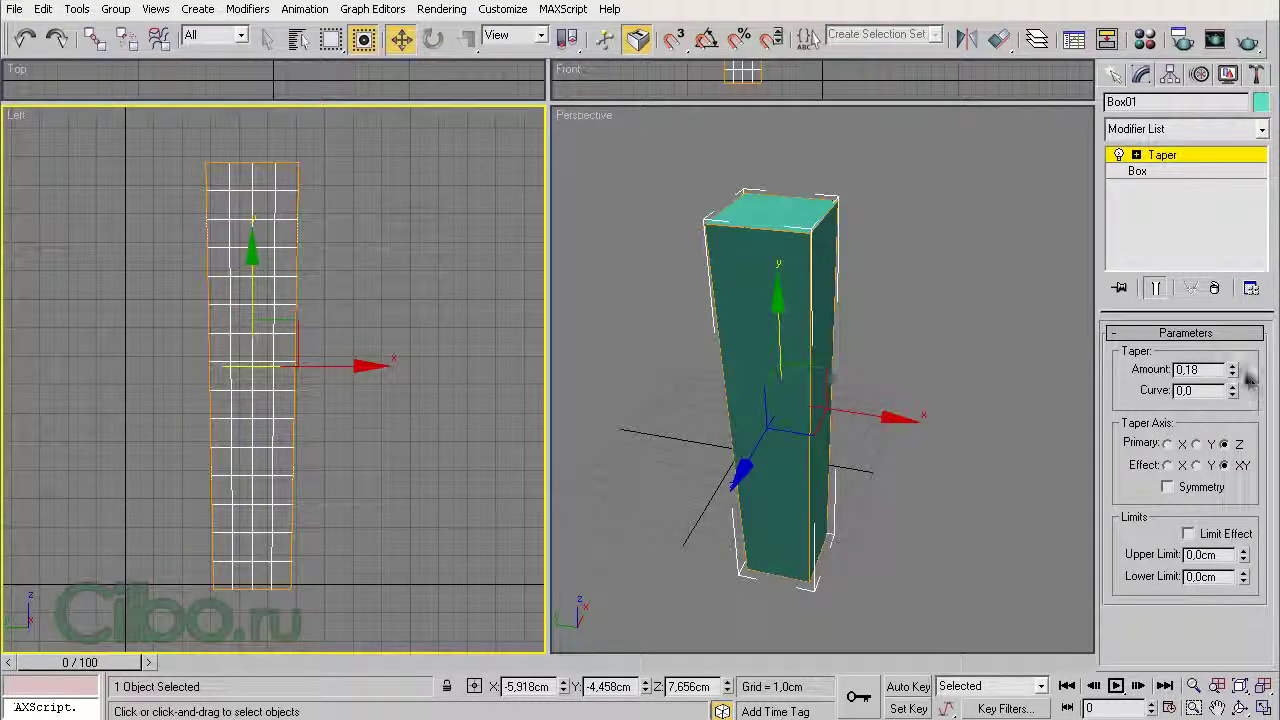
drag(1232, 369, 1234, 270)
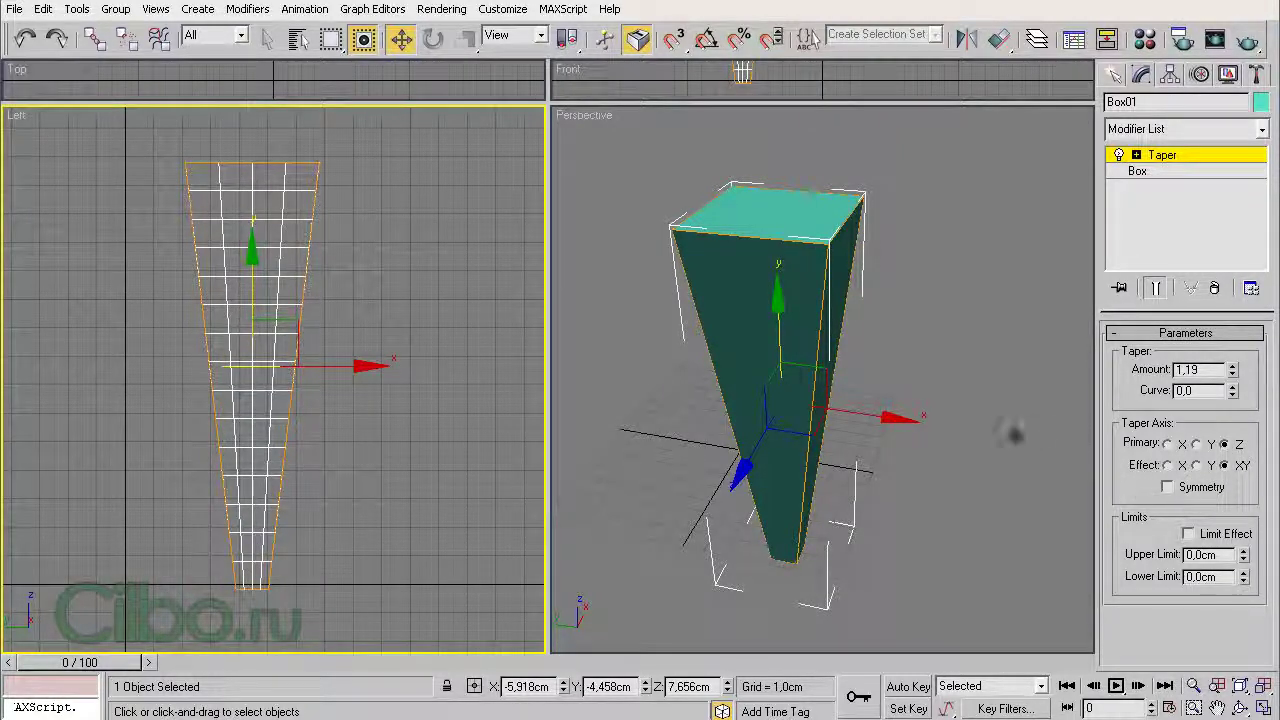
mouse_move(922, 403)
alt+middle_down()
mouse_move(897, 449)
mouse_move(920, 443)
alt+middle_up()
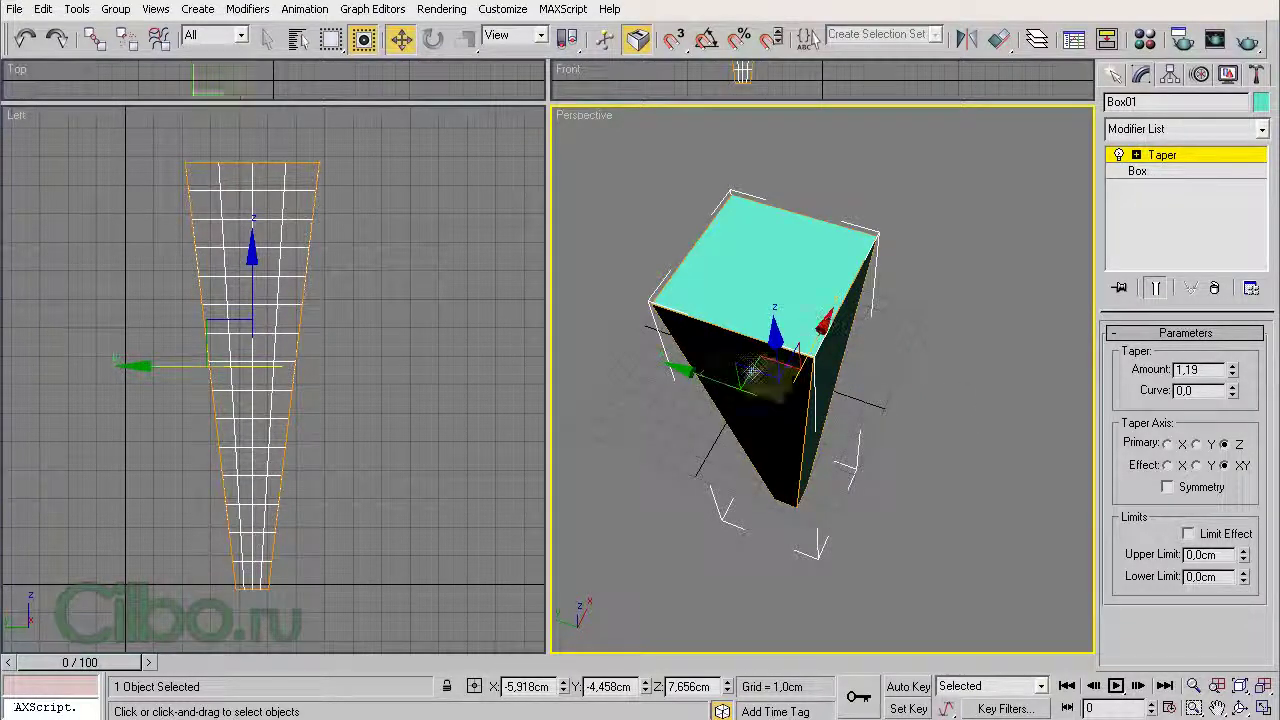
- Try Y, then X as the taper effect and enable Symmetry
click(1196, 466)
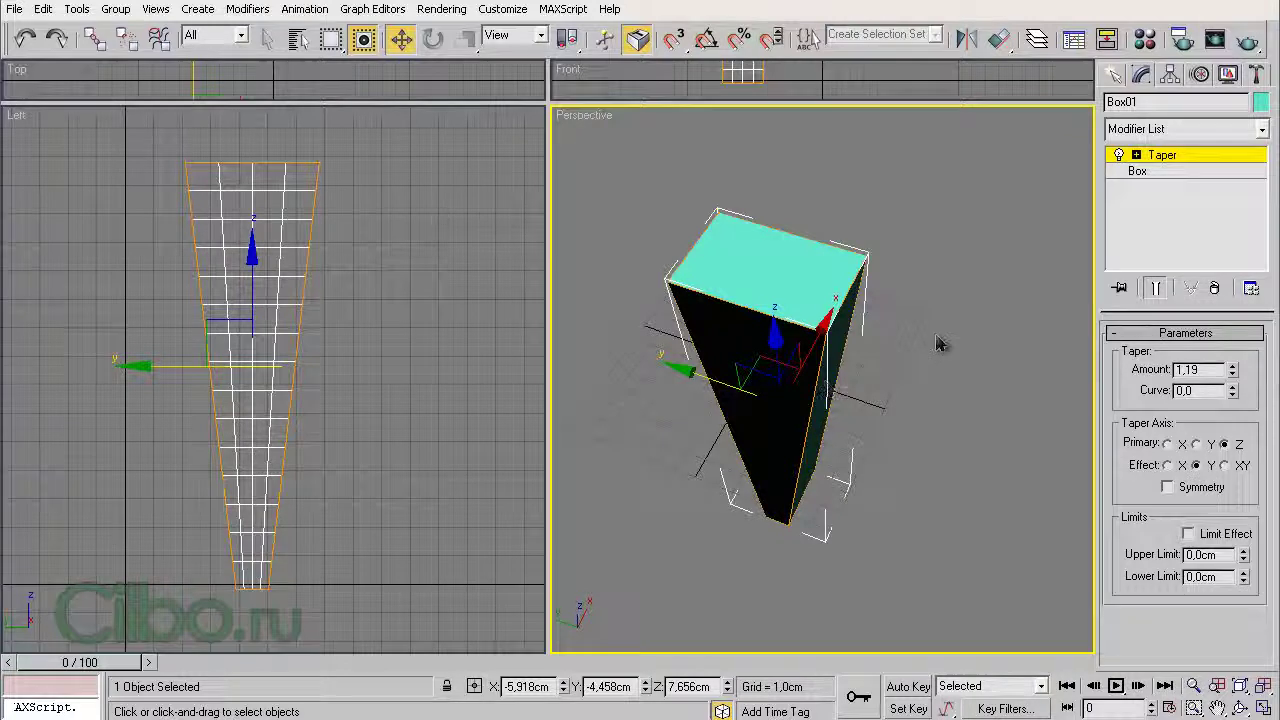
click(1168, 465)
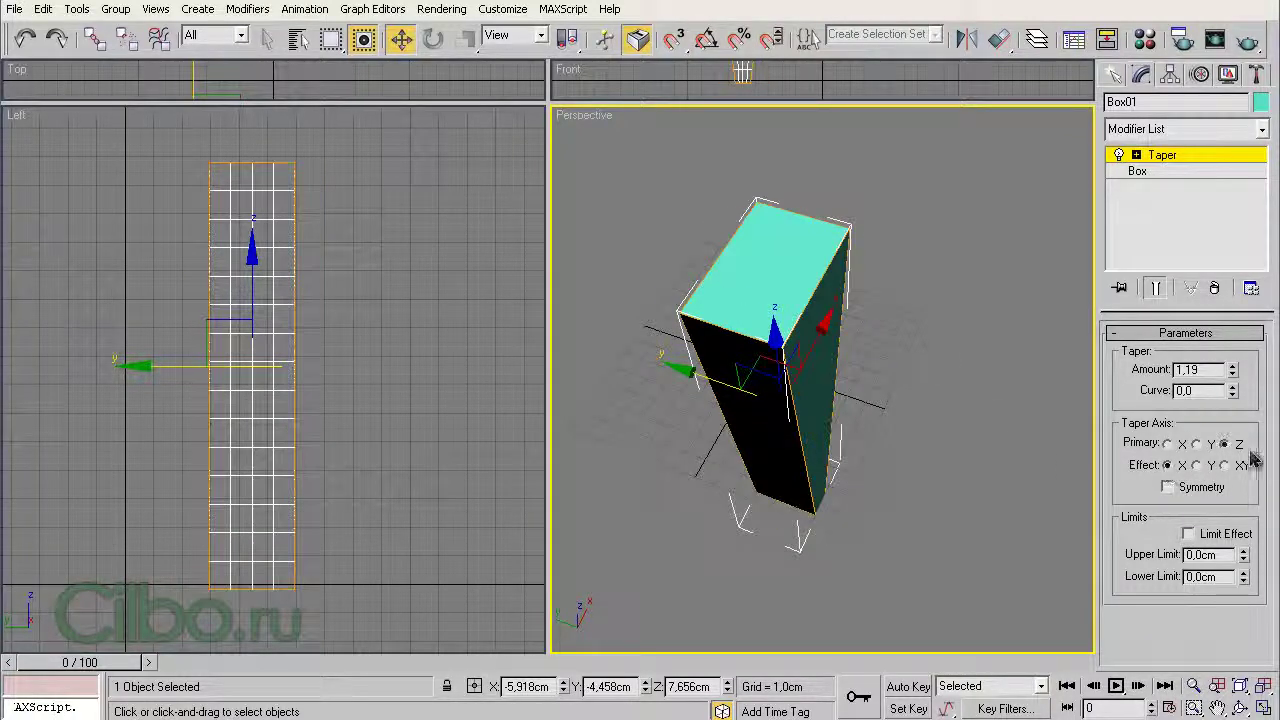
click(1167, 487)
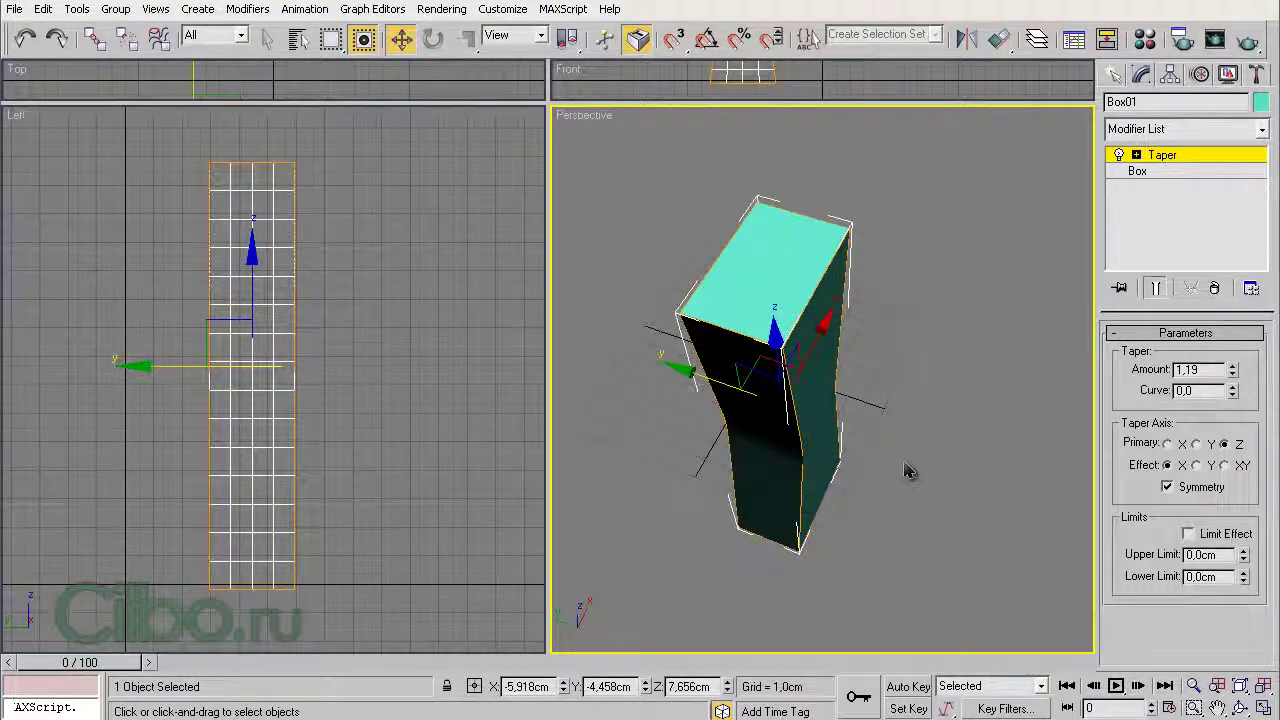
mouse_move(910, 470)
alt+middle_down()
mouse_move(745, 374)
mouse_move(910, 510)
alt+middle_up()
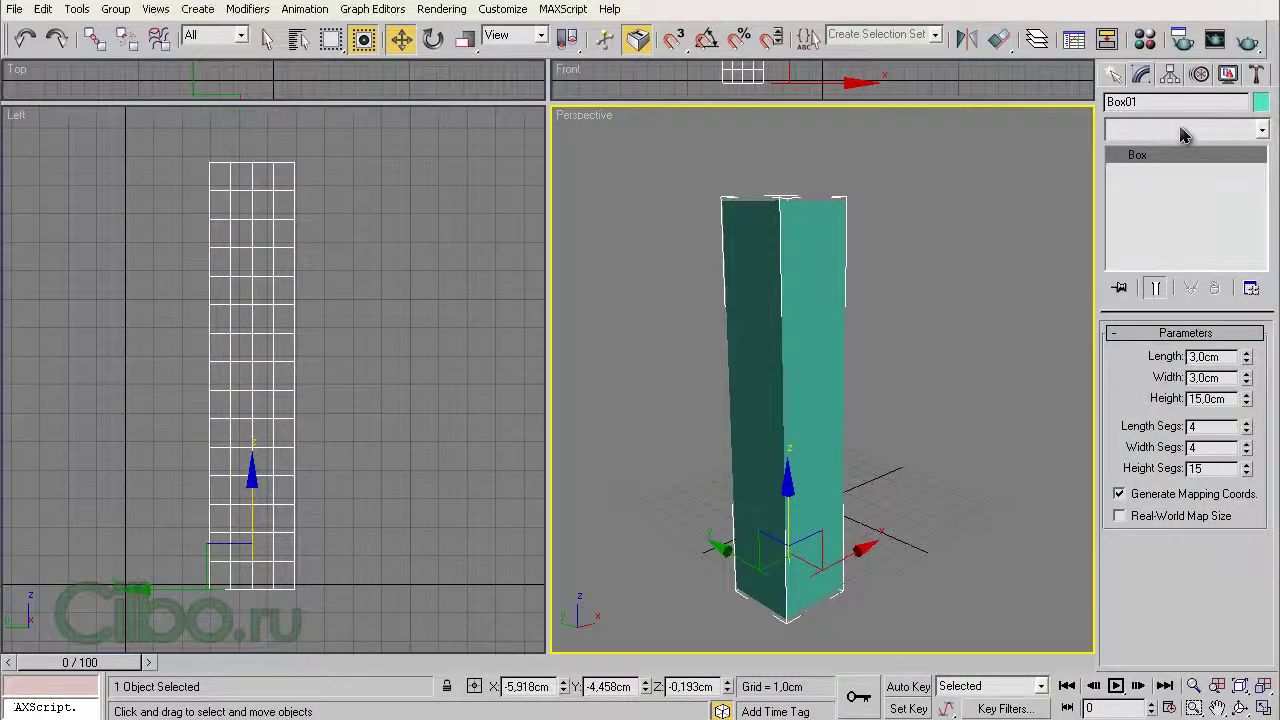
click(1180, 131)
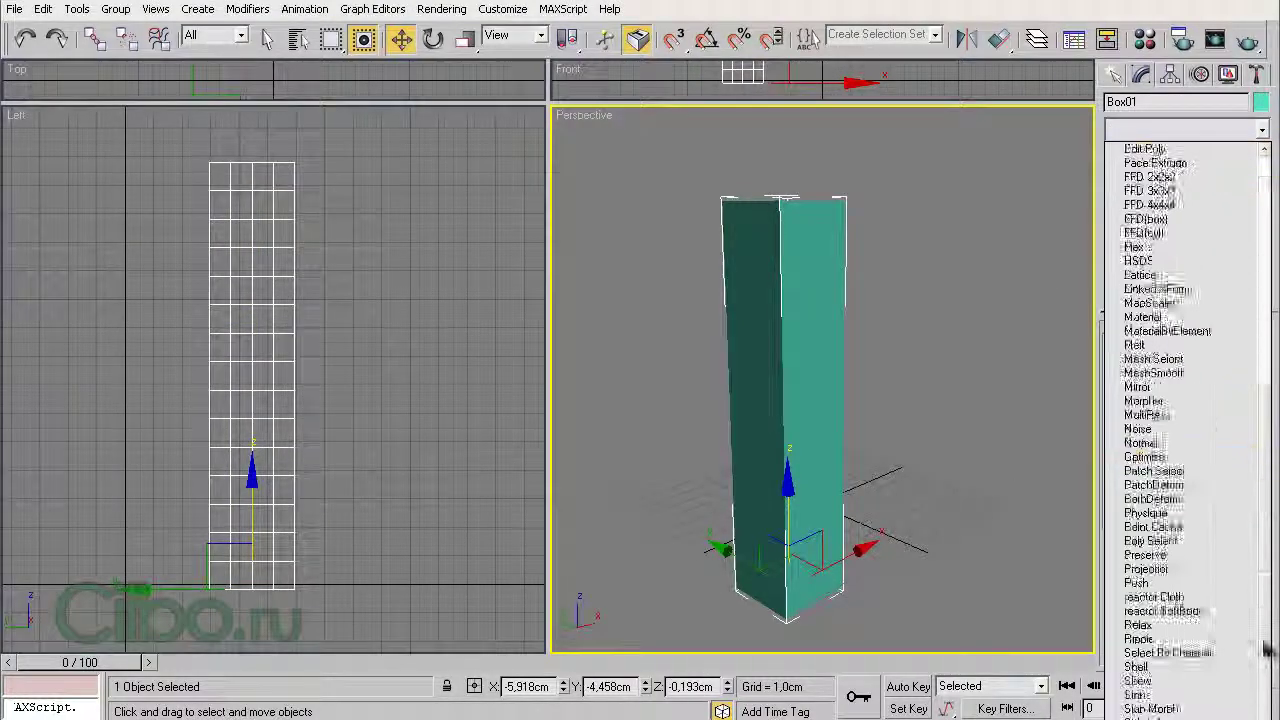
drag(1268, 425, 1268, 505)
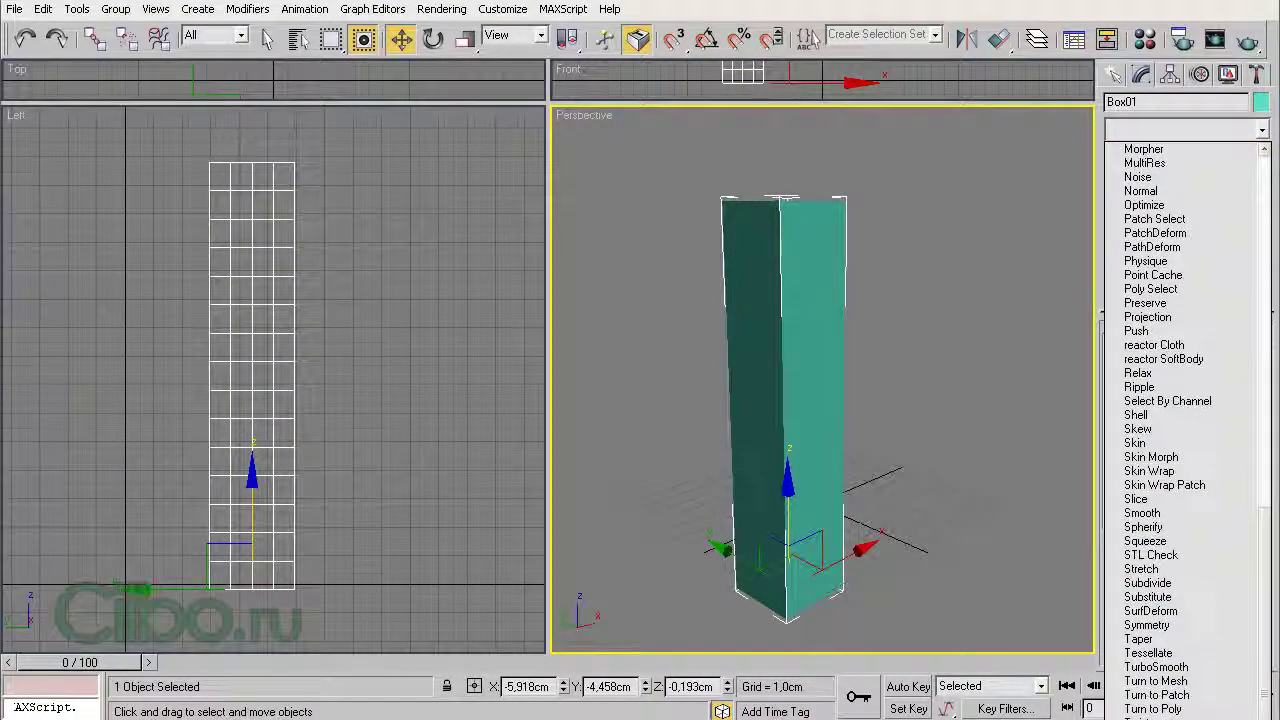
click(1143, 527)
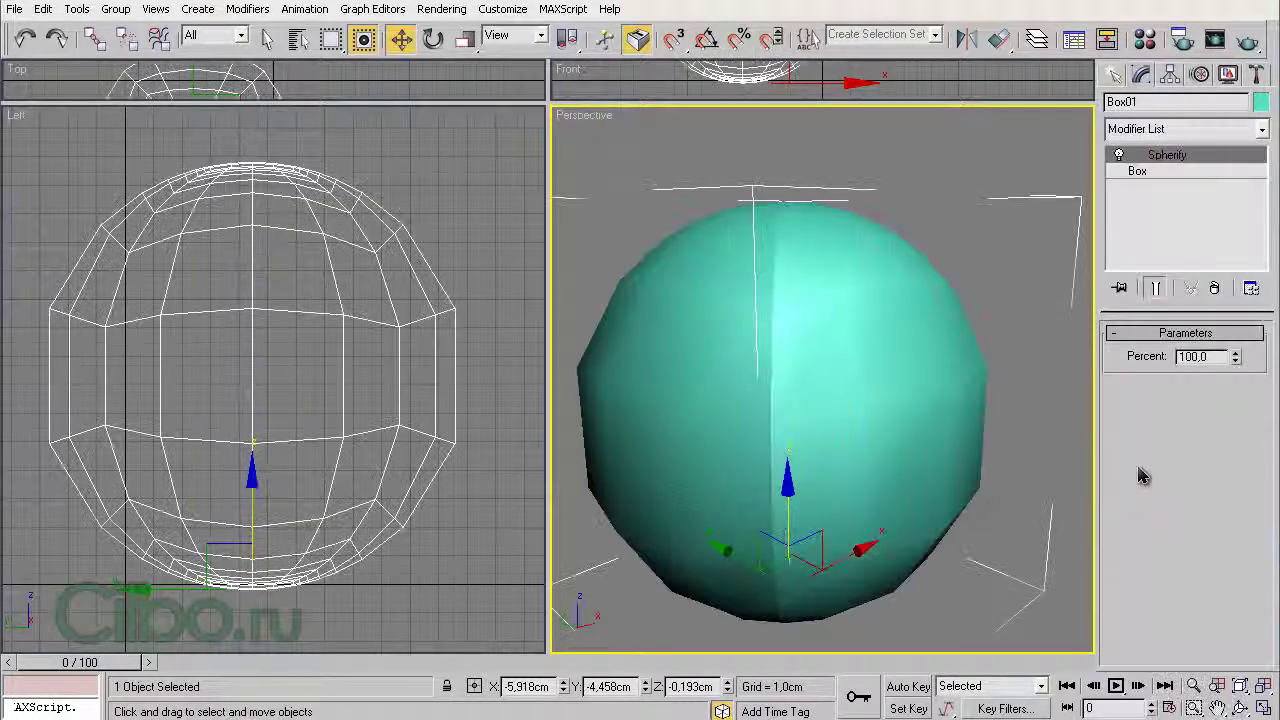
right_click(1236, 360)
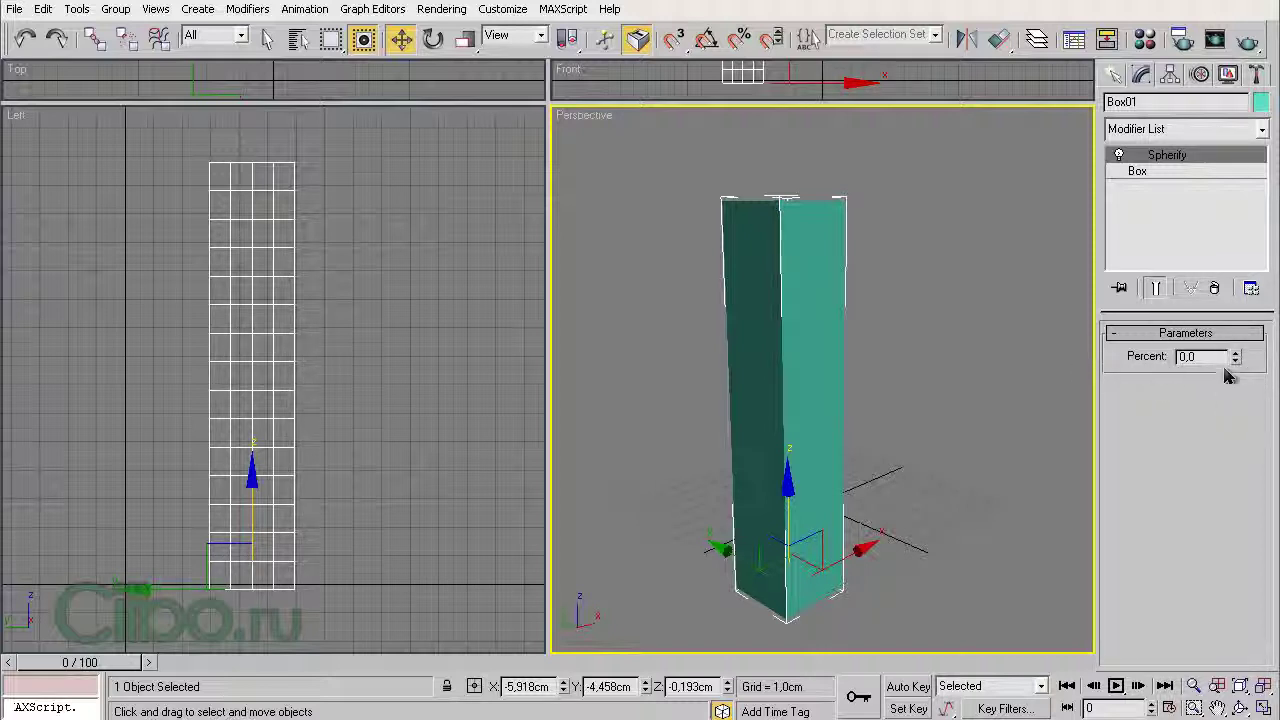
mouse_move(1238, 358)
mouse_down()
mouse_move(1240, 283)
mouse_move(1236, 391)
mouse_up()
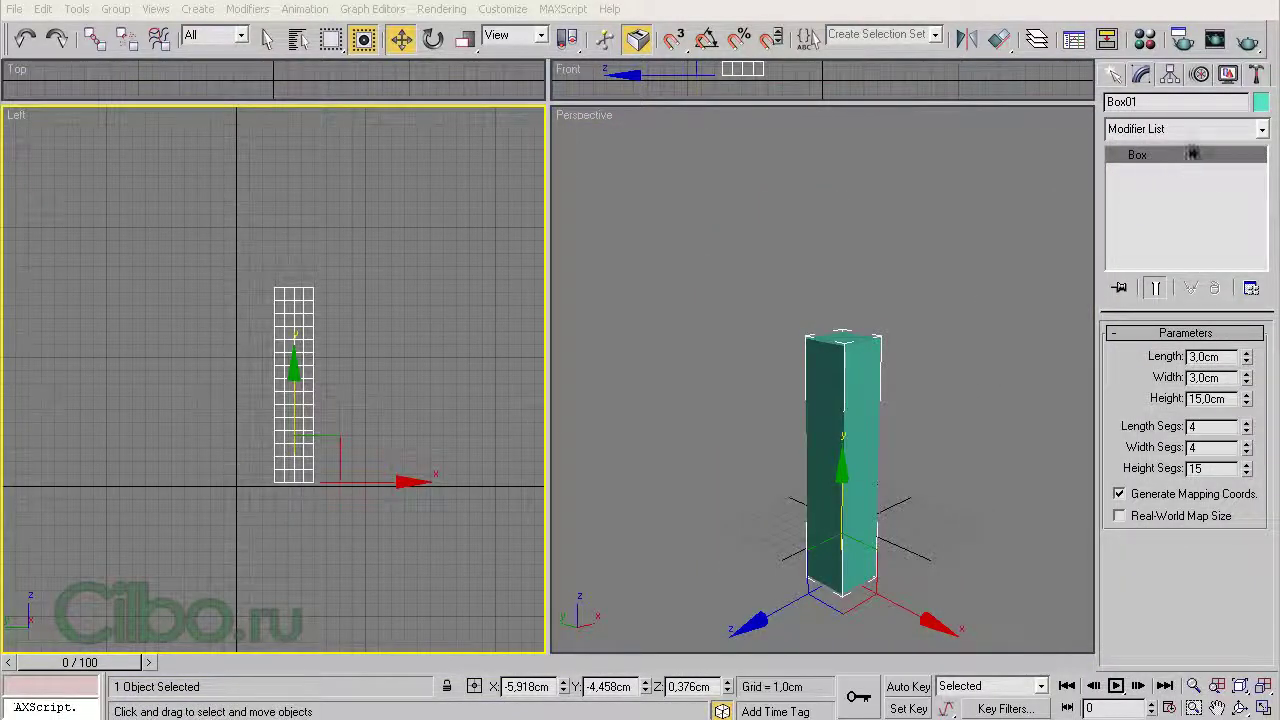
- Add a Stretch modifier to Box01
click(1190, 129)
drag(1268, 312, 1270, 650)
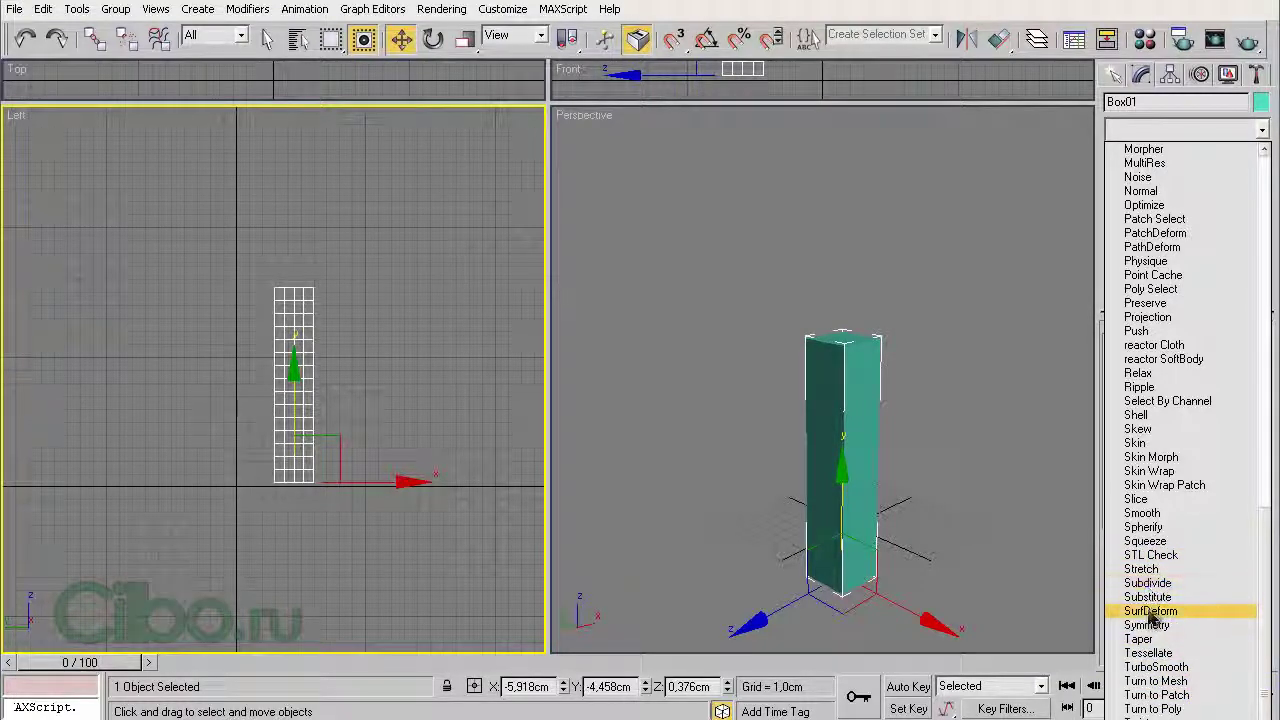
click(1142, 569)
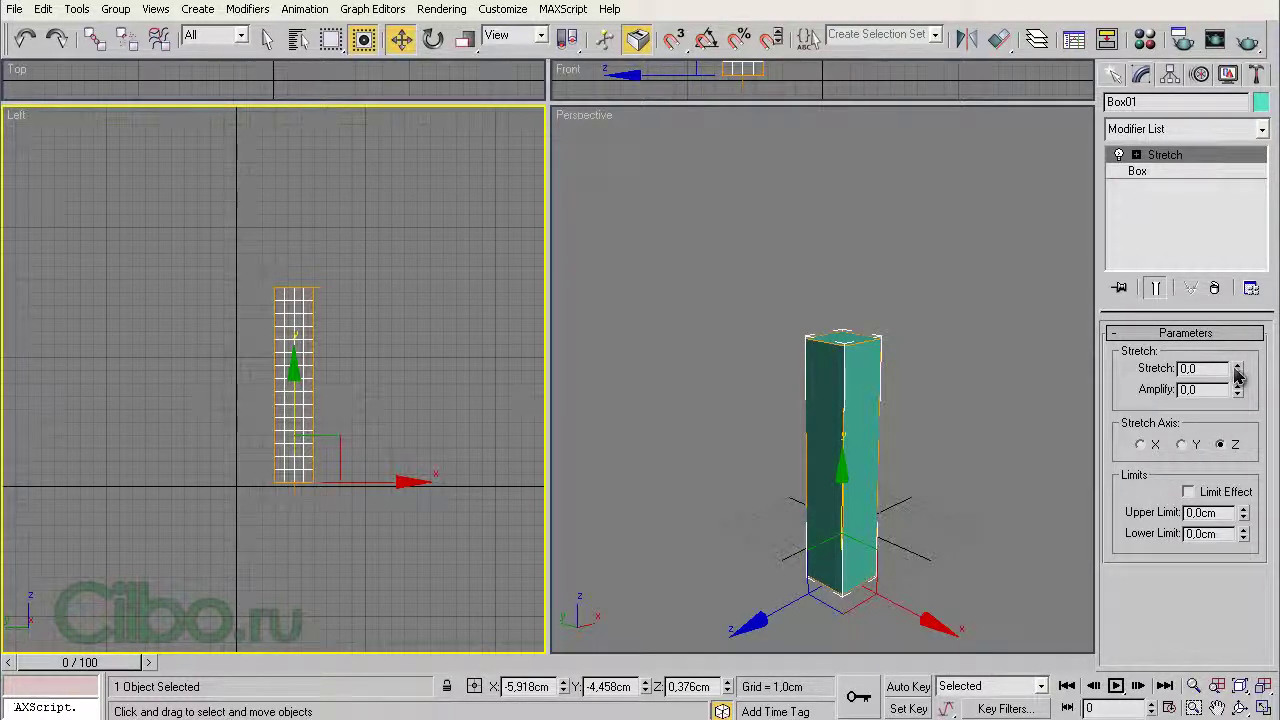
middle_drag(951, 443, 943, 420)
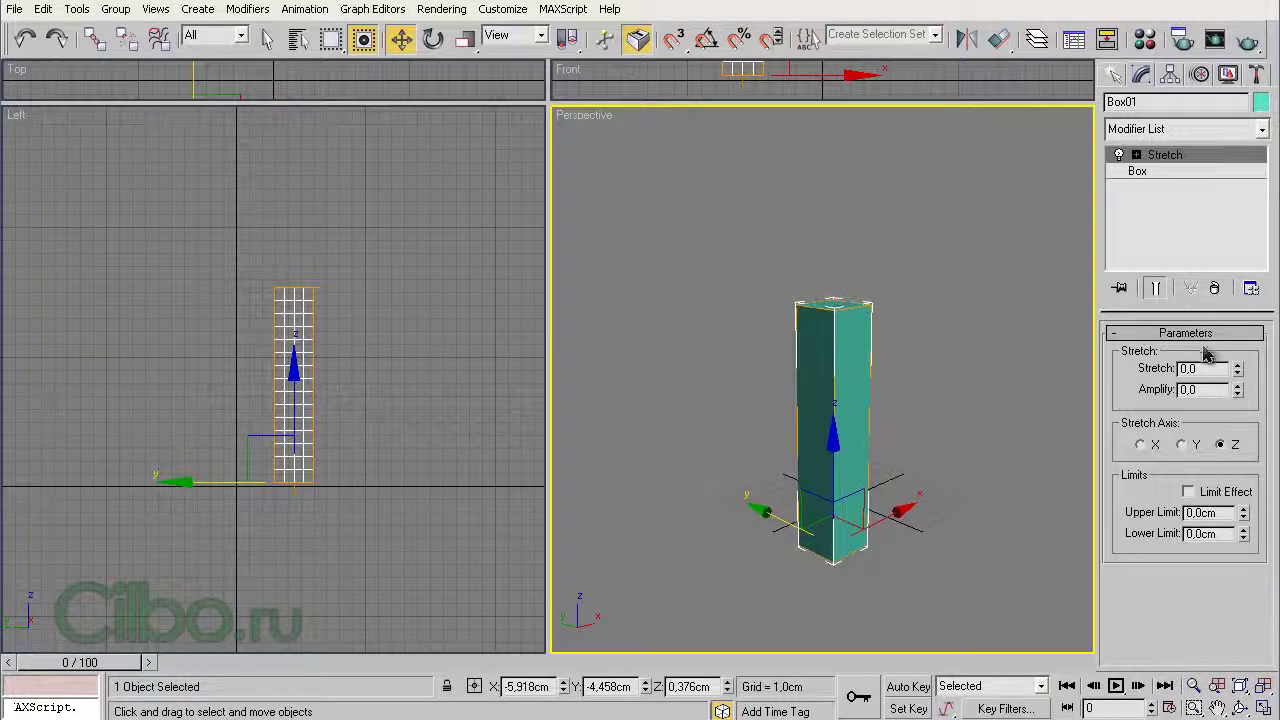
- Set the Stretch amount to 1.0 and Amplify to -0.5
drag(1240, 372, 1238, 358)
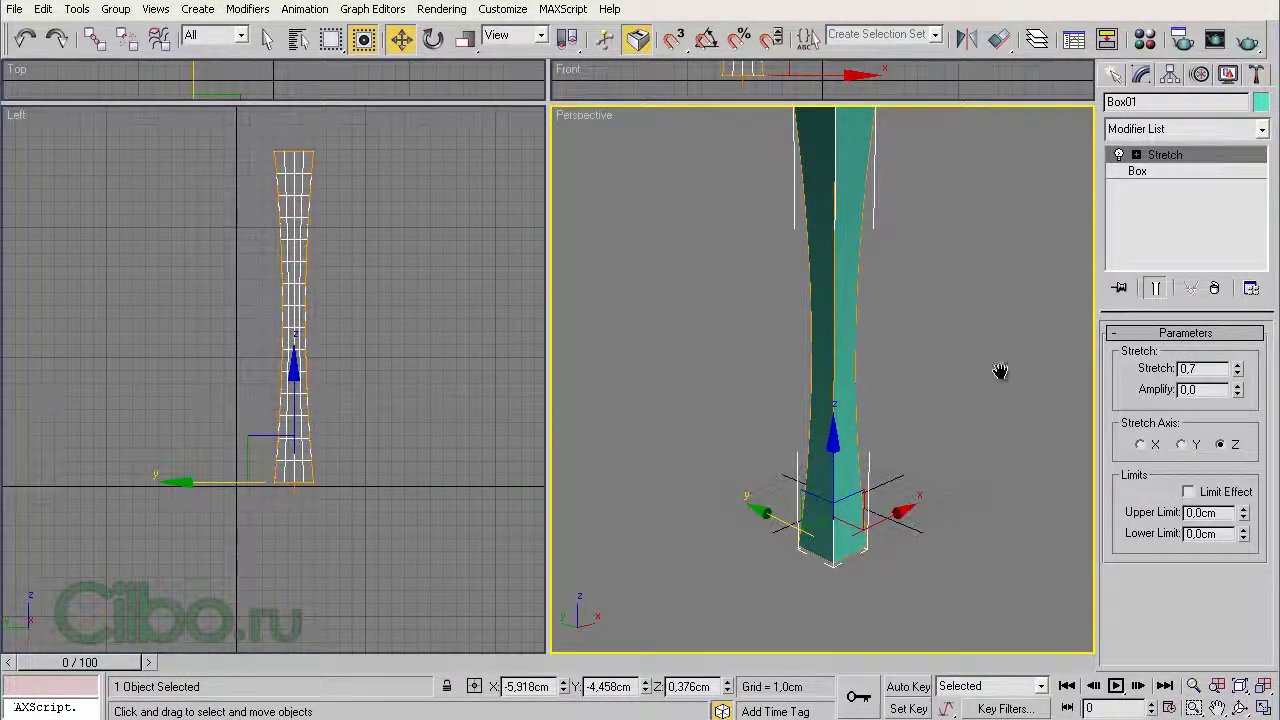
middle_drag(1000, 372, 1000, 413)
scroll(1000, 413, down, 3)
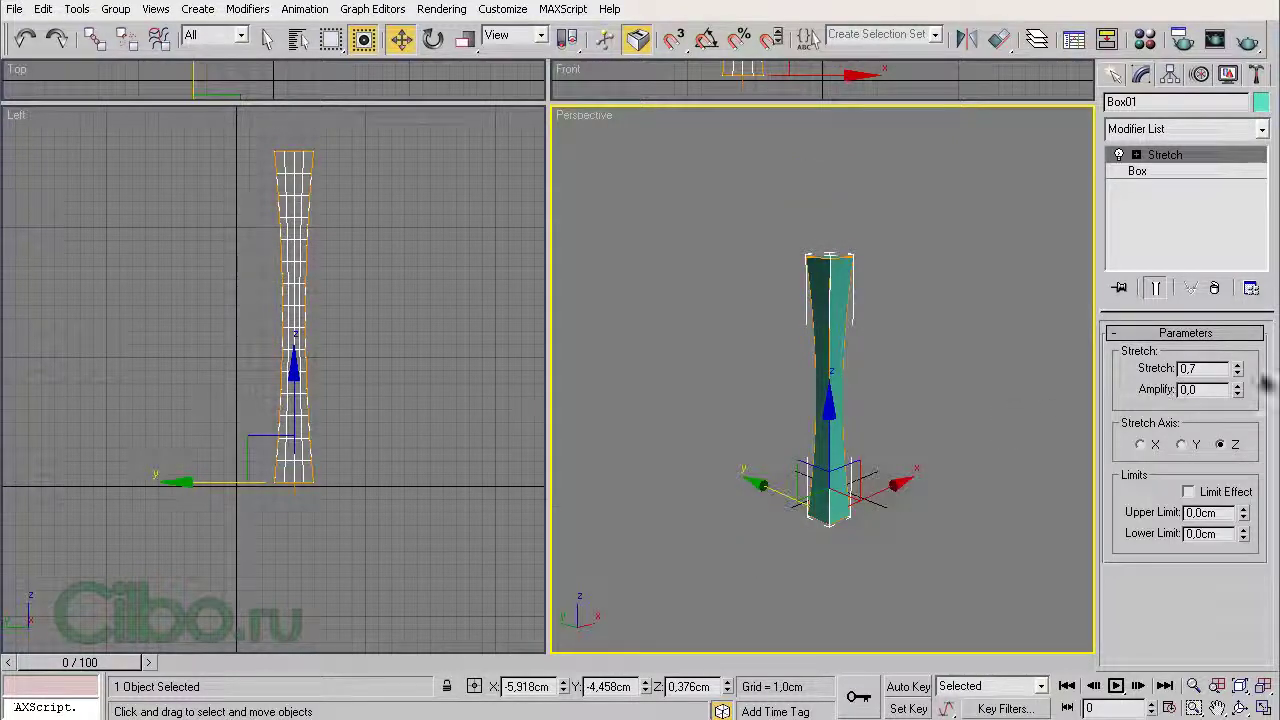
click(1239, 366)
drag(1240, 371, 1250, 402)
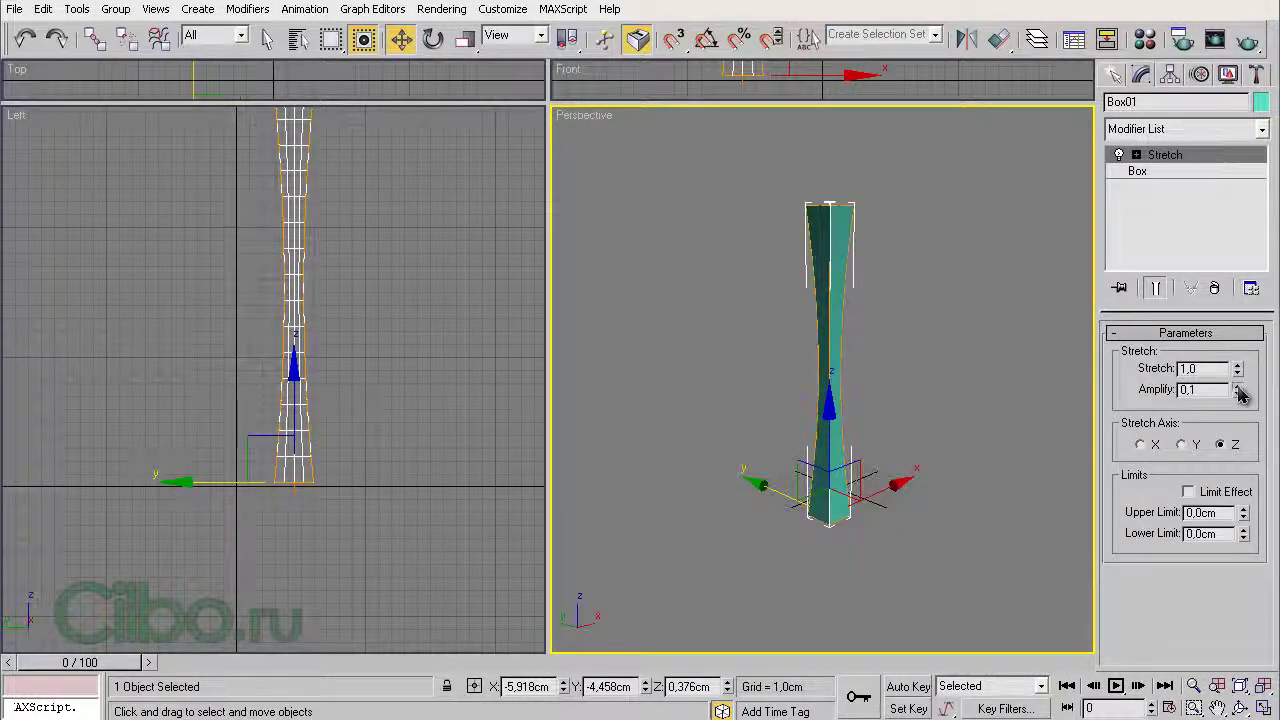
mouse_move(1240, 393)
mouse_down()
mouse_move(1238, 369)
mouse_move(1240, 436)
mouse_move(1226, 430)
mouse_up()
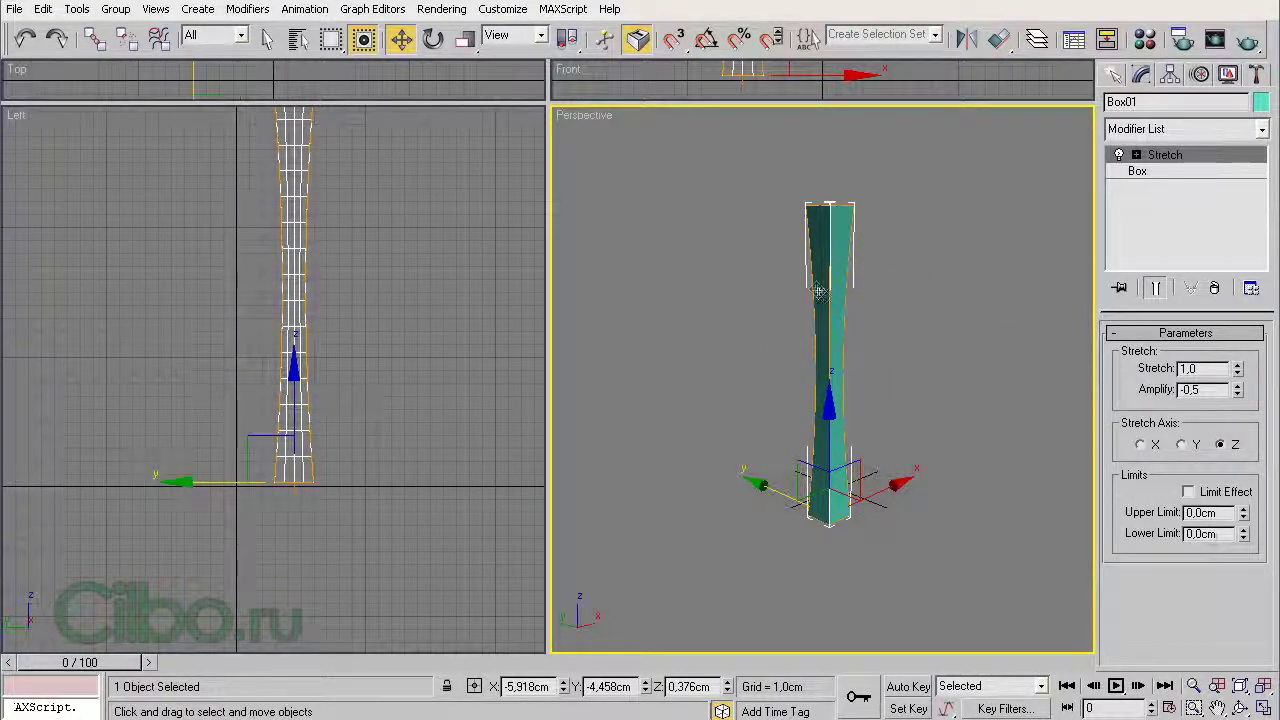
- Turn on Limit Effect and reframe the box higher in the Perspective view
click(1189, 492)
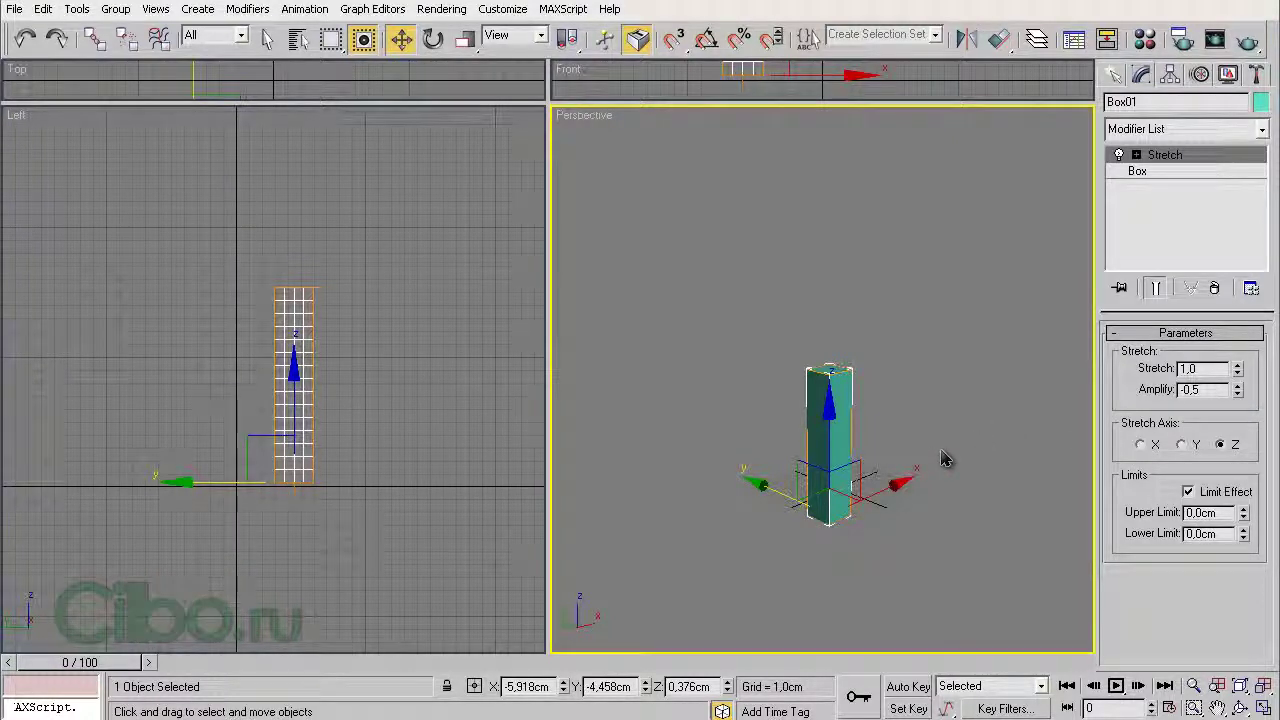
scroll(943, 455, up, 2)
scroll(936, 440, up, 2)
scroll(942, 441, up, 1)
middle_drag(943, 442, 943, 350)
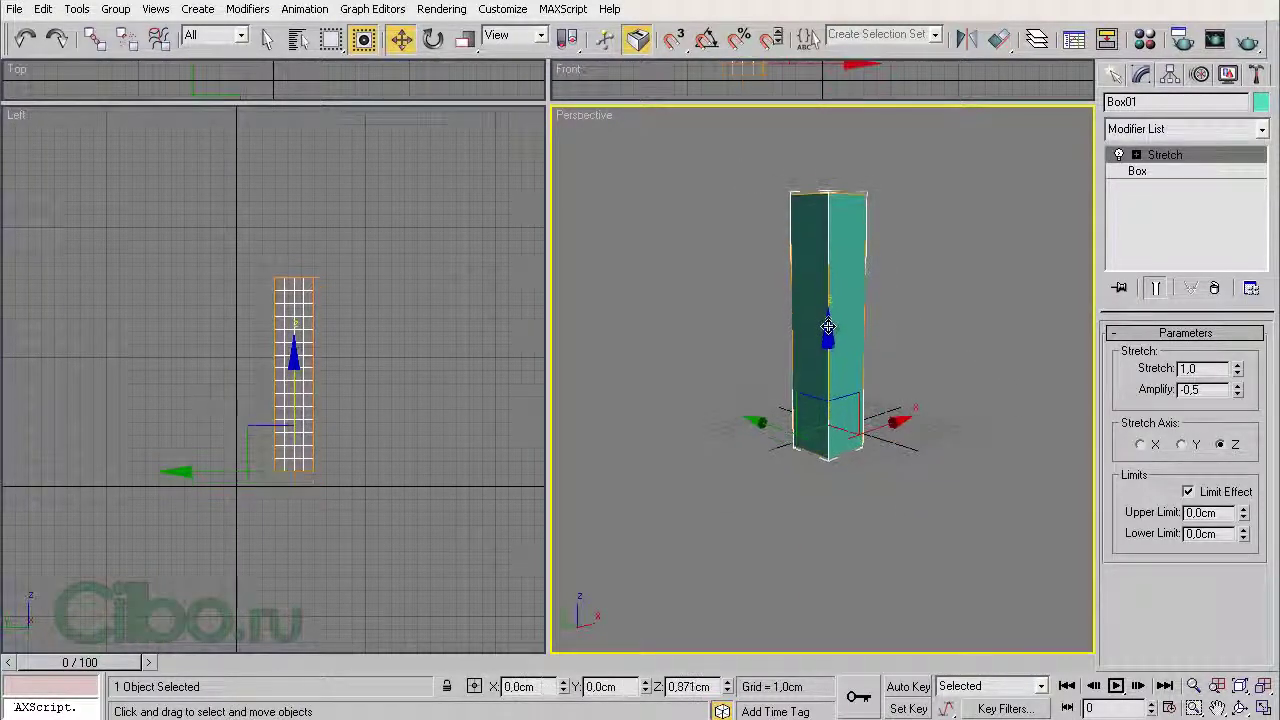
drag(828, 343, 828, 336)
- Select the Stretch Center sub-object and move it higher up the box
click(1137, 155)
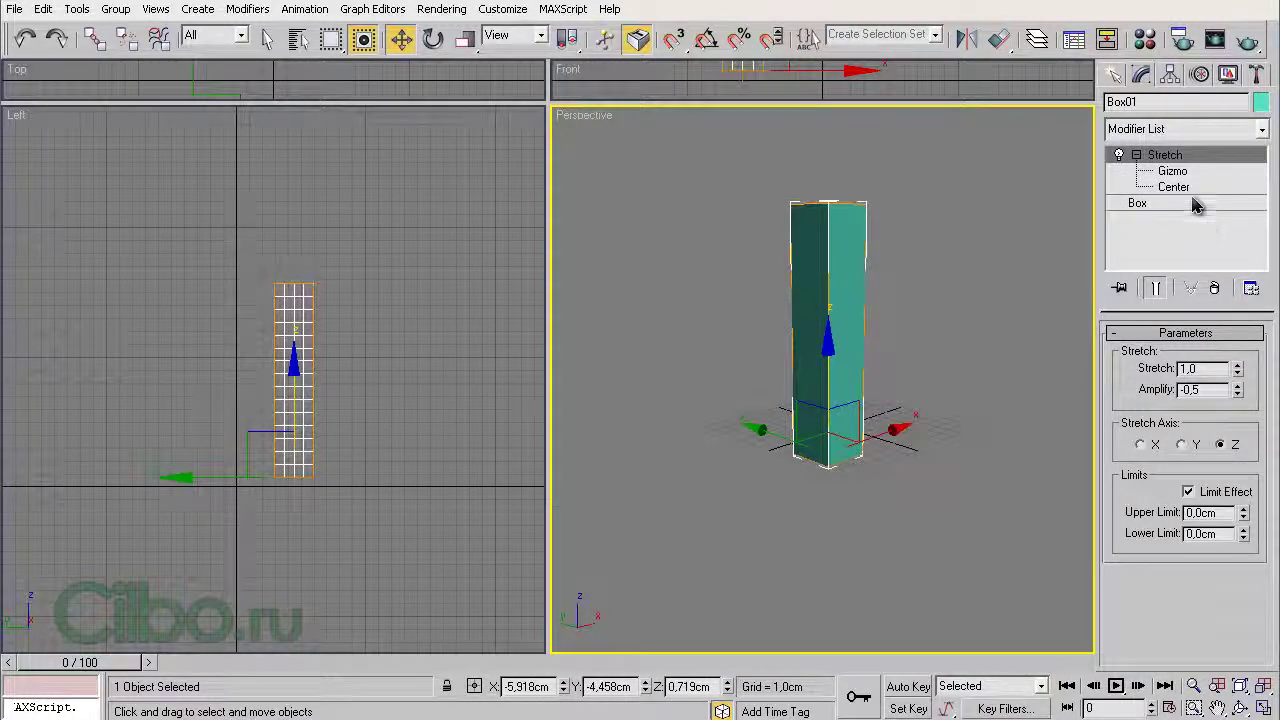
click(1176, 189)
drag(826, 344, 827, 213)
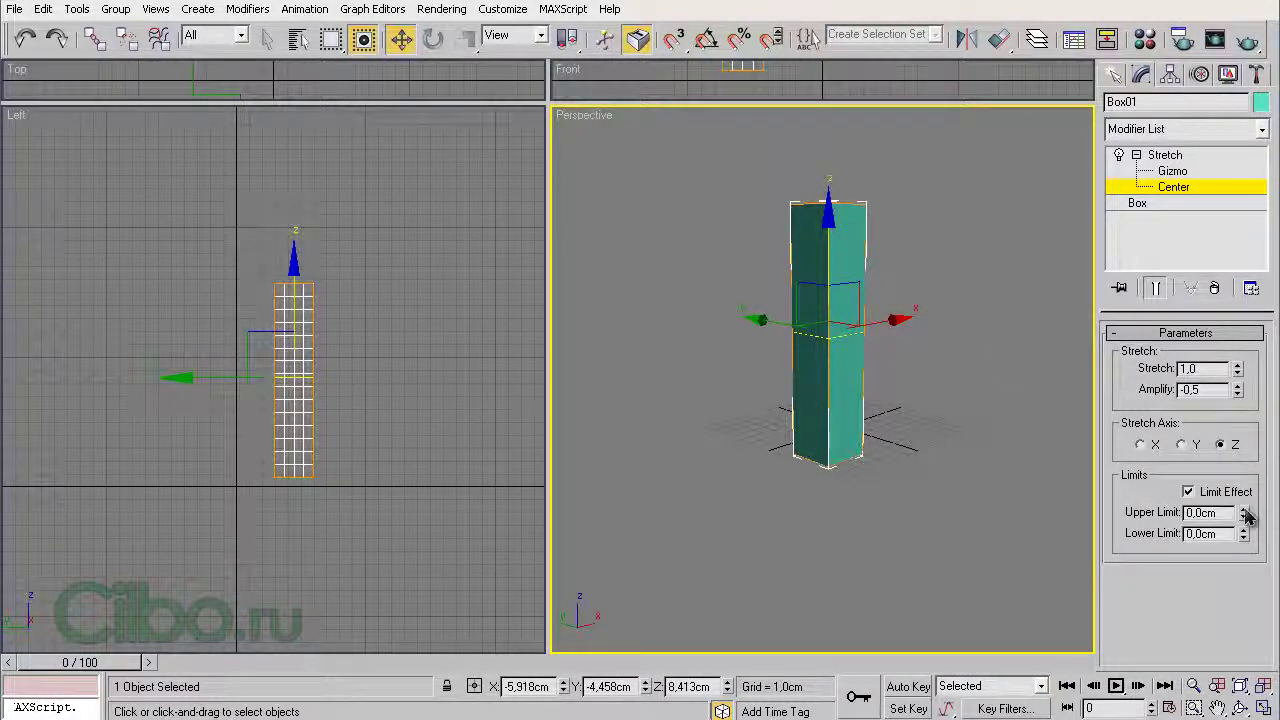
- Set Upper Limit 0.58 cm, Lower Limit -1.011 cm, Amplify 0 and Stretch 2.6
drag(1245, 513, 1243, 312)
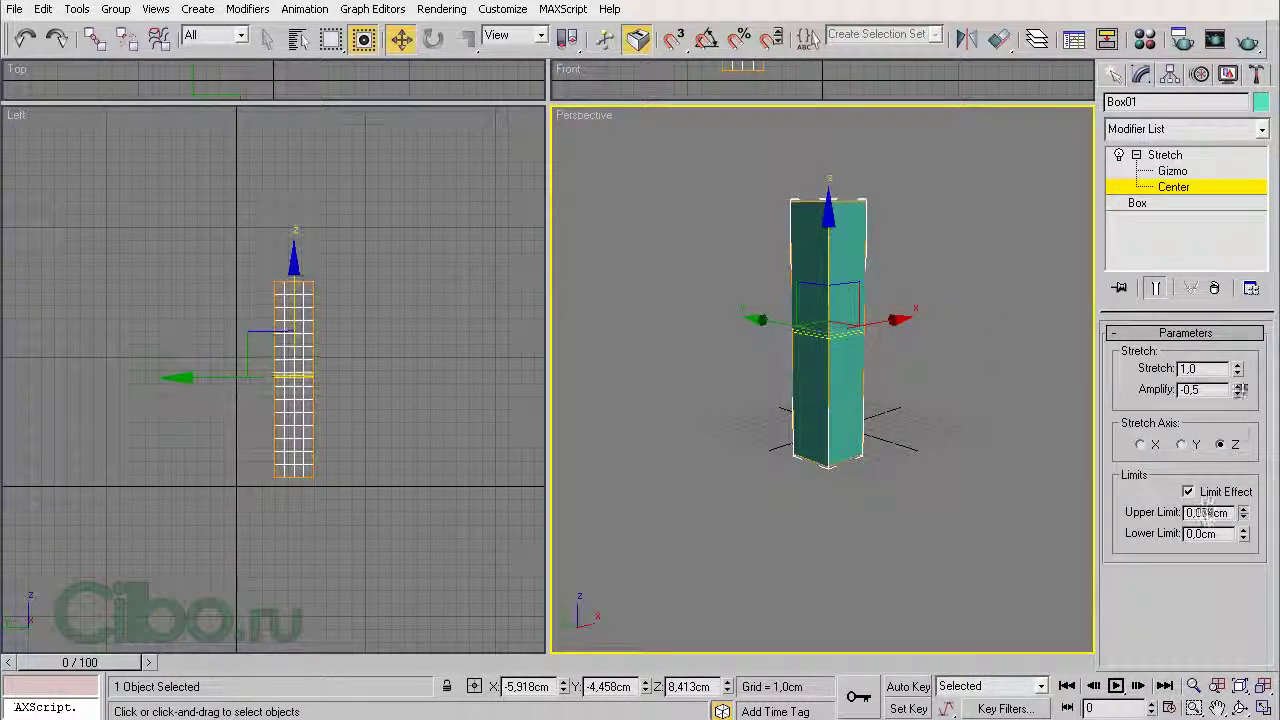
drag(1207, 512, 1245, 228)
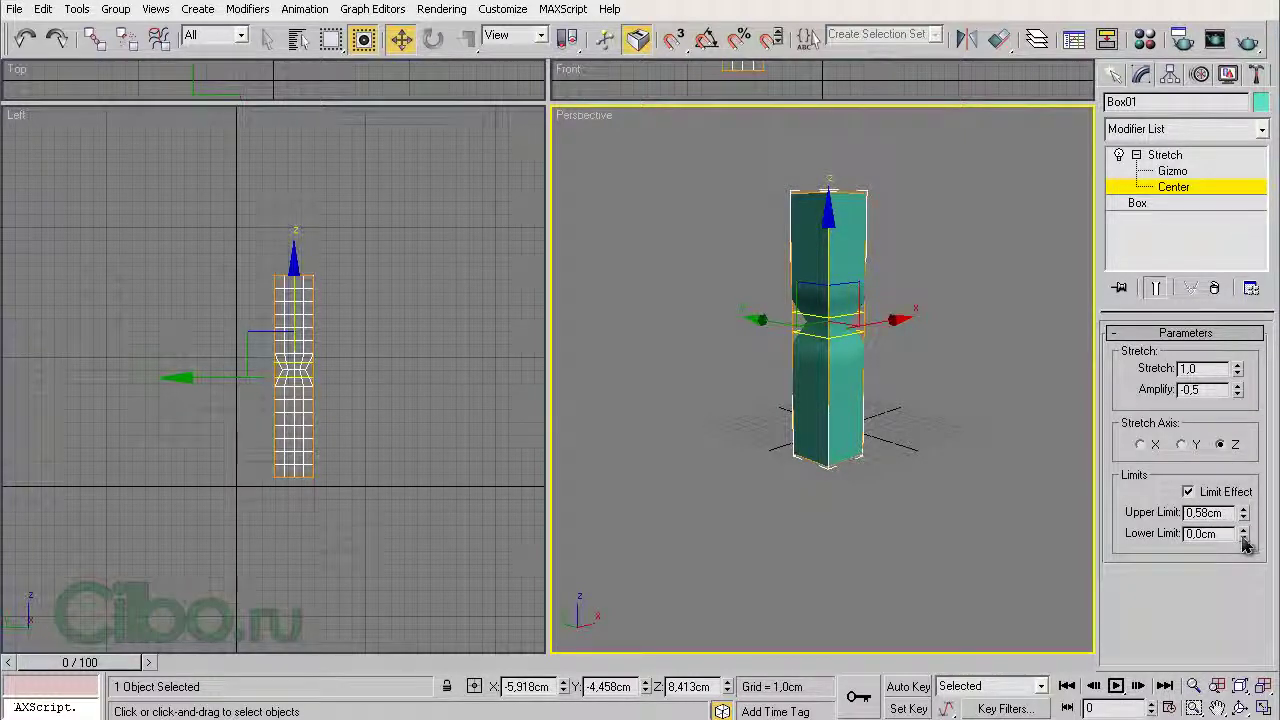
drag(1245, 540, 1246, 710)
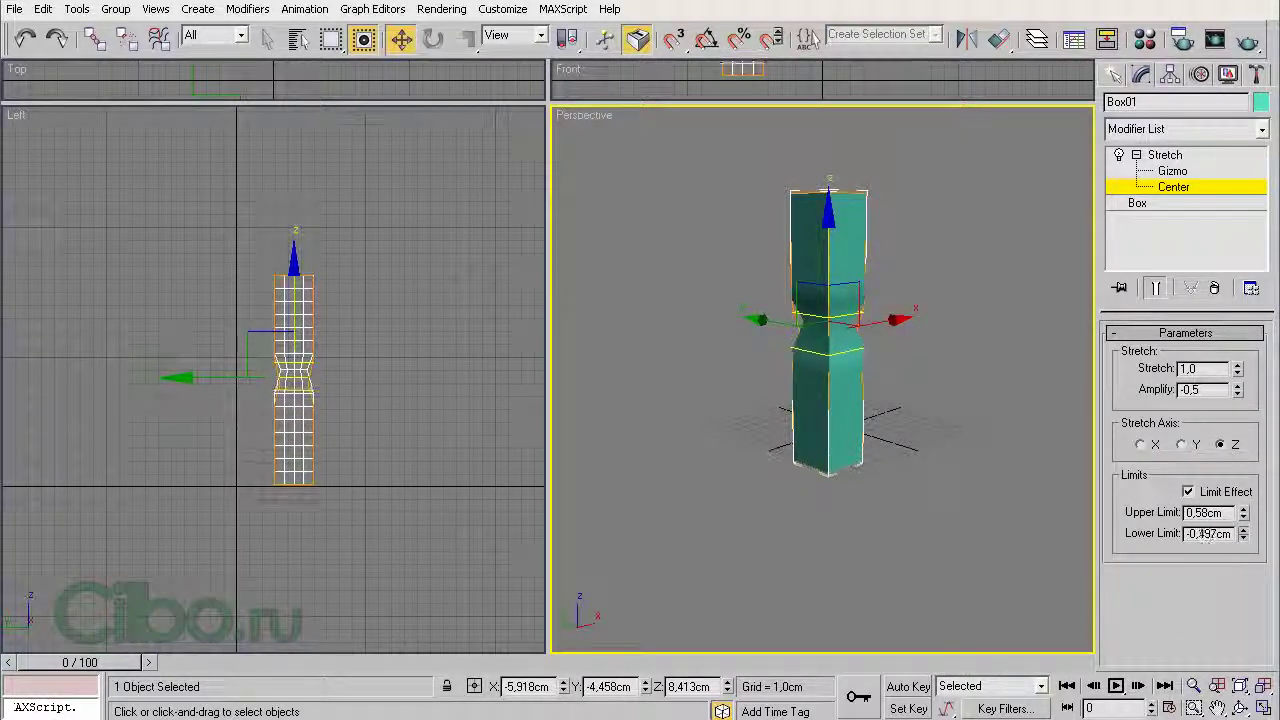
drag(1243, 537, 1274, 497)
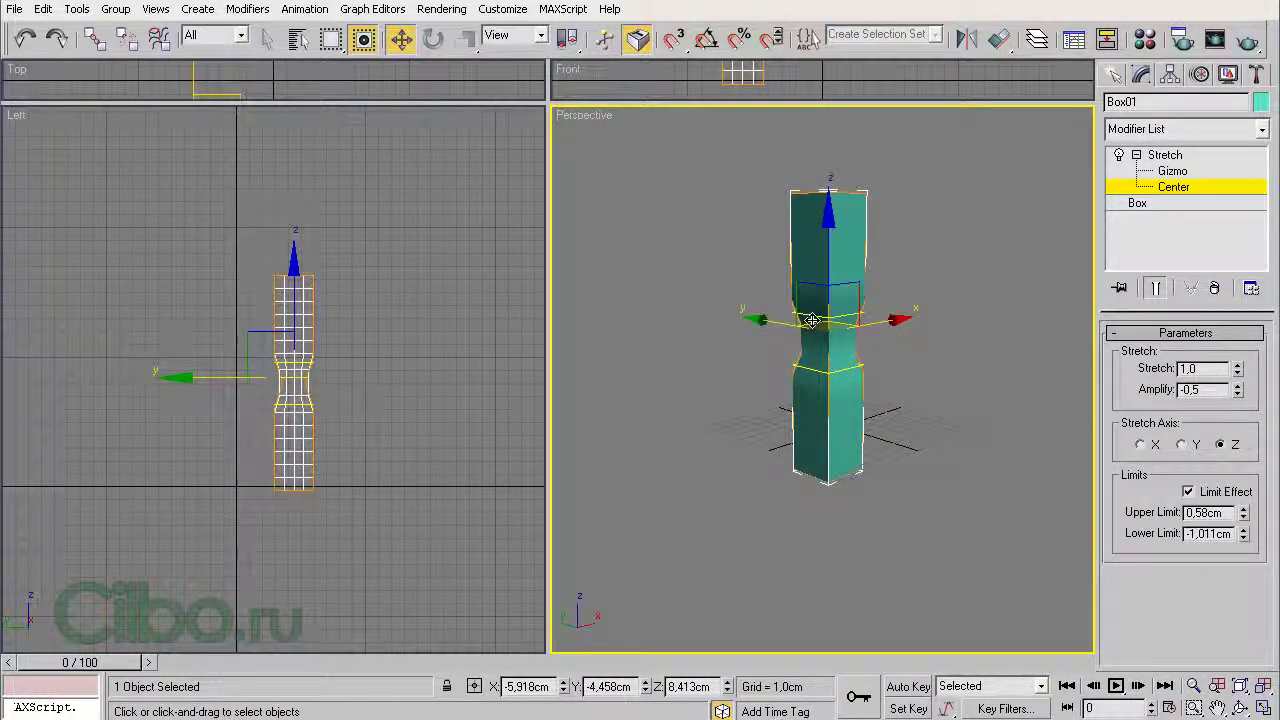
right_click(1239, 393)
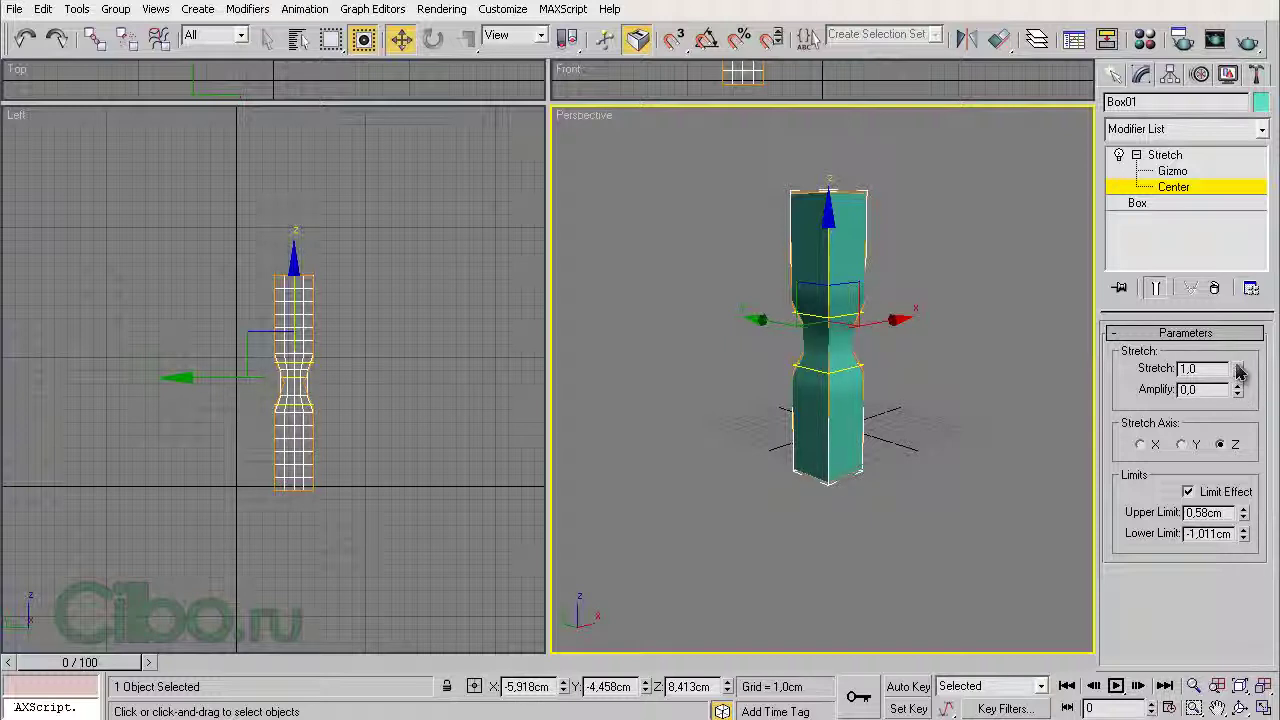
mouse_move(1239, 370)
mouse_down()
mouse_move(1237, 321)
mouse_move(1237, 348)
mouse_up()
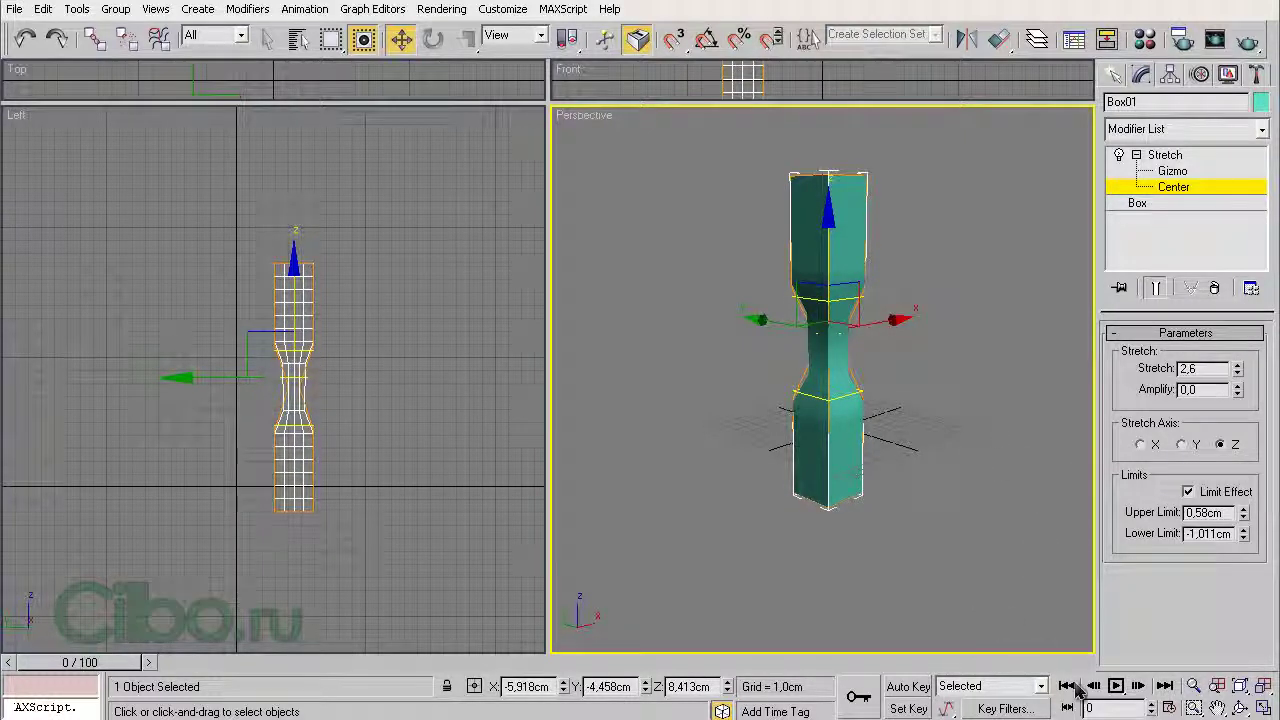
- Undo the Stretch modifier, add Melt instead, and try its Amount before returning to 0
key(ctrl+z)
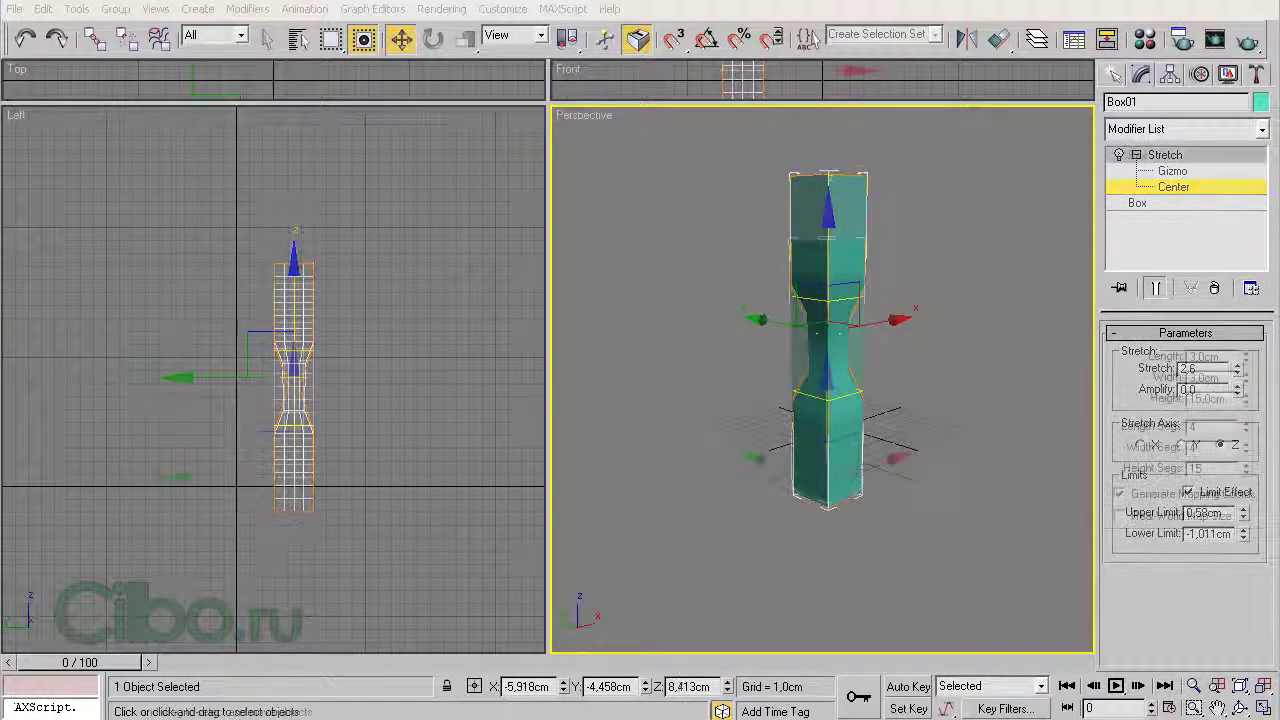
key(ctrl+z)
key(ctrl+z)
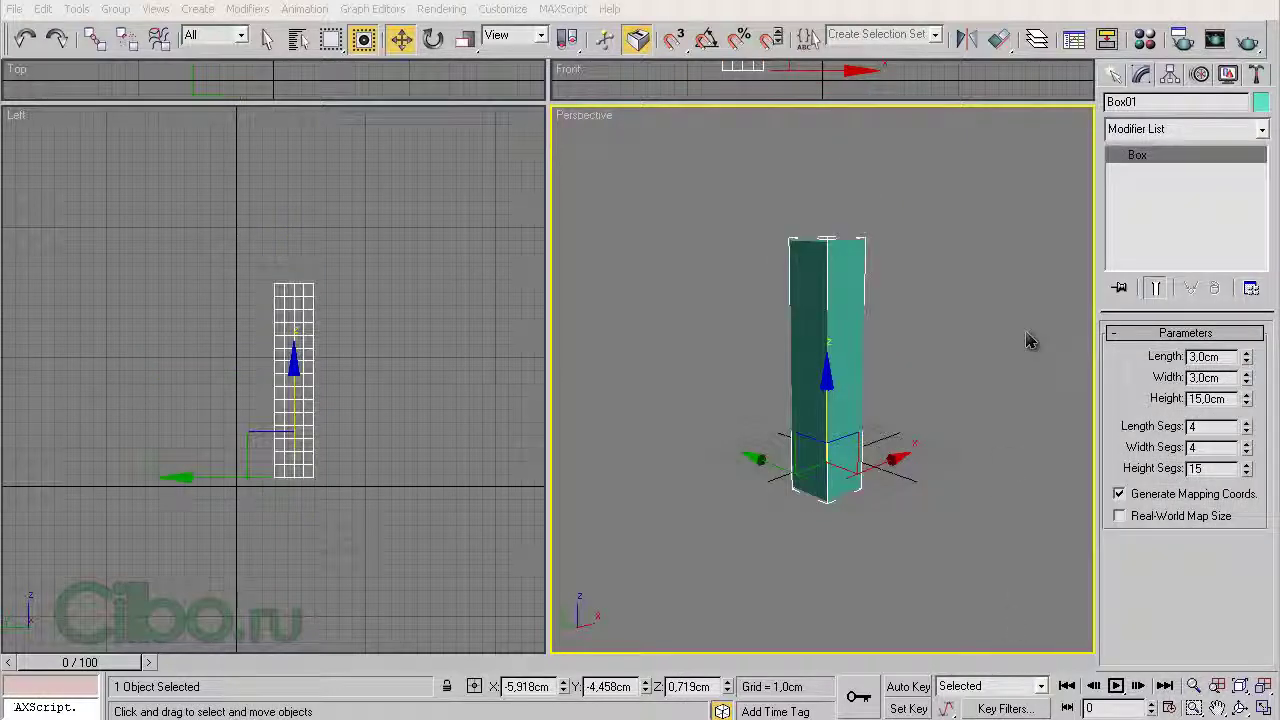
click(1225, 131)
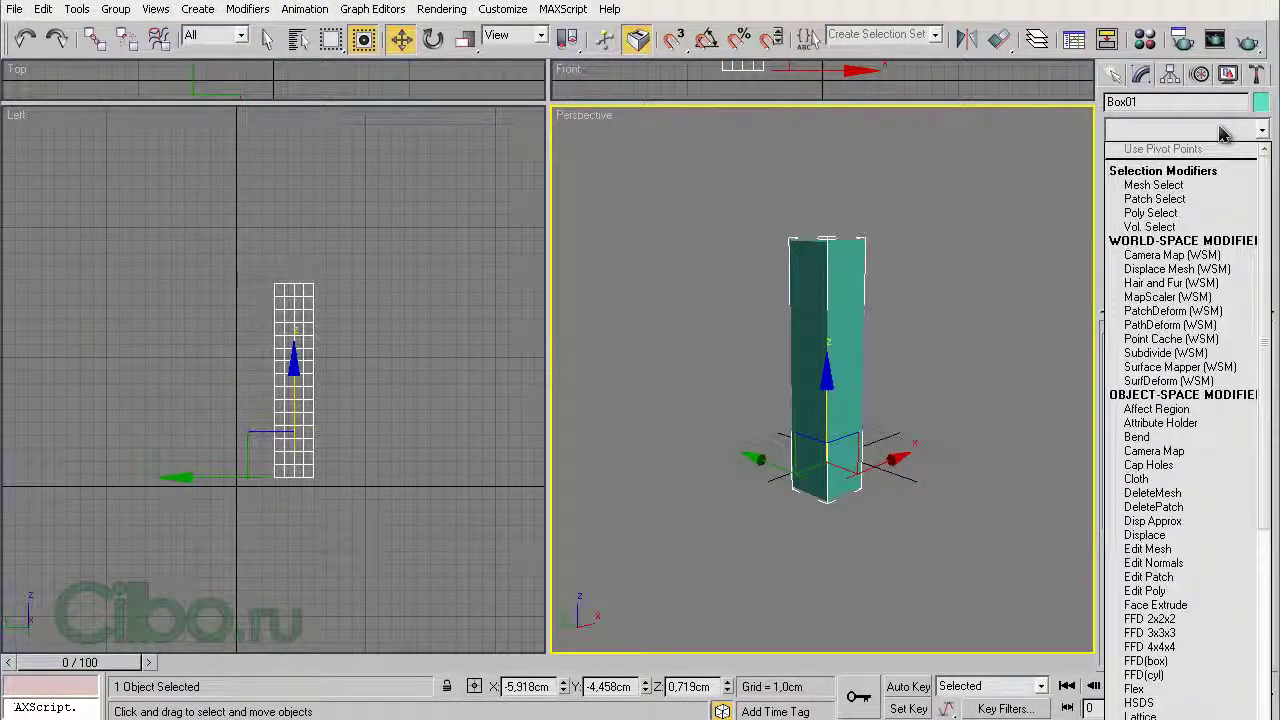
scroll(1270, 200, down, 1)
scroll(1275, 350, down, 8)
scroll(1277, 472, down, 4)
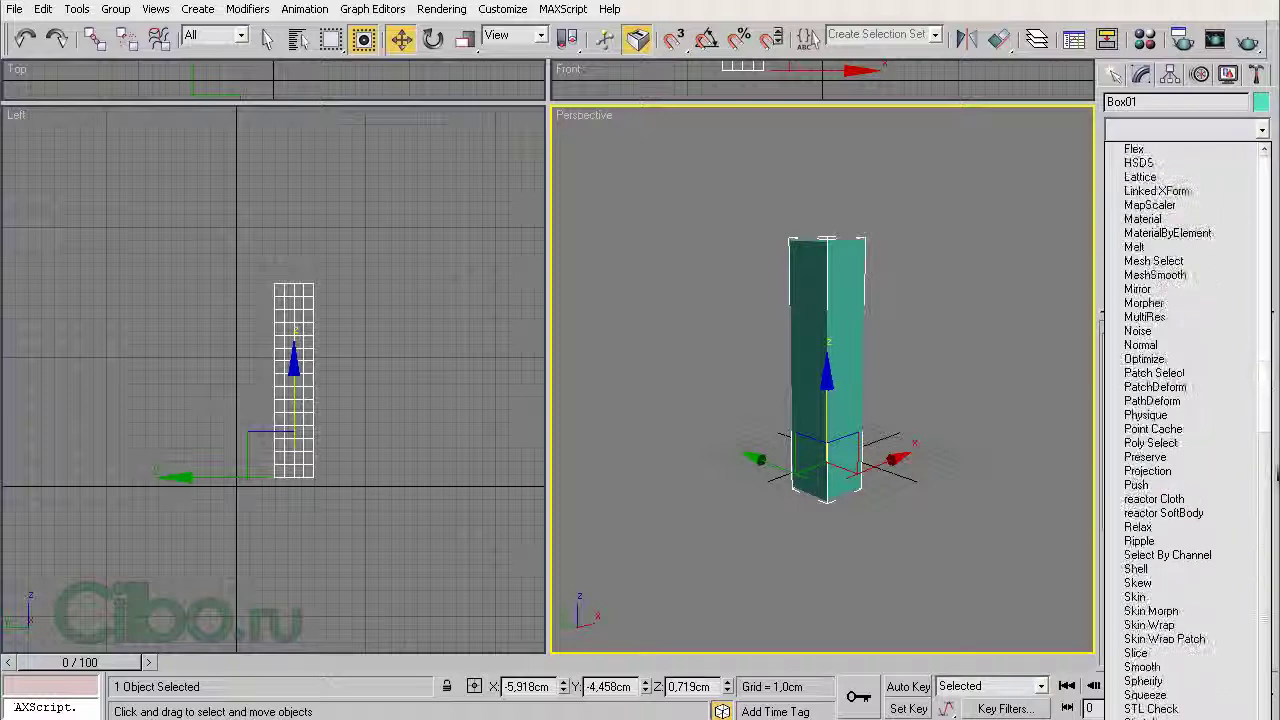
scroll(1277, 468, up, 3)
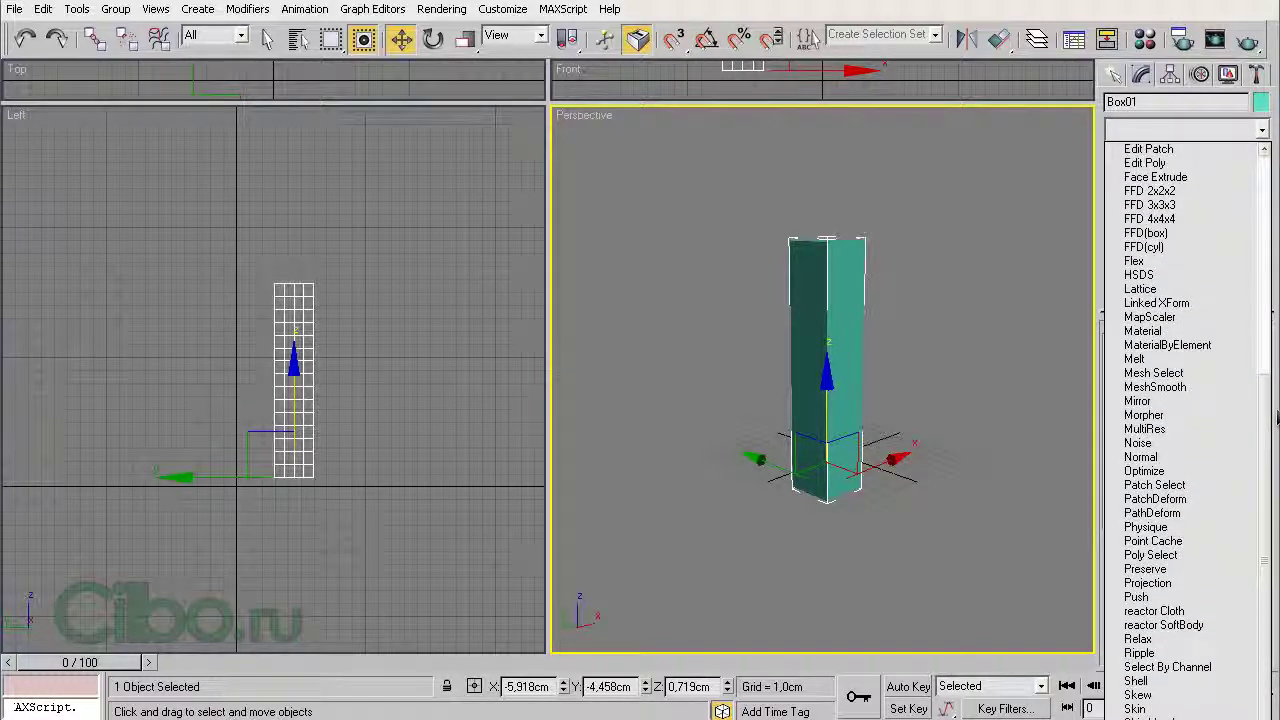
click(1136, 362)
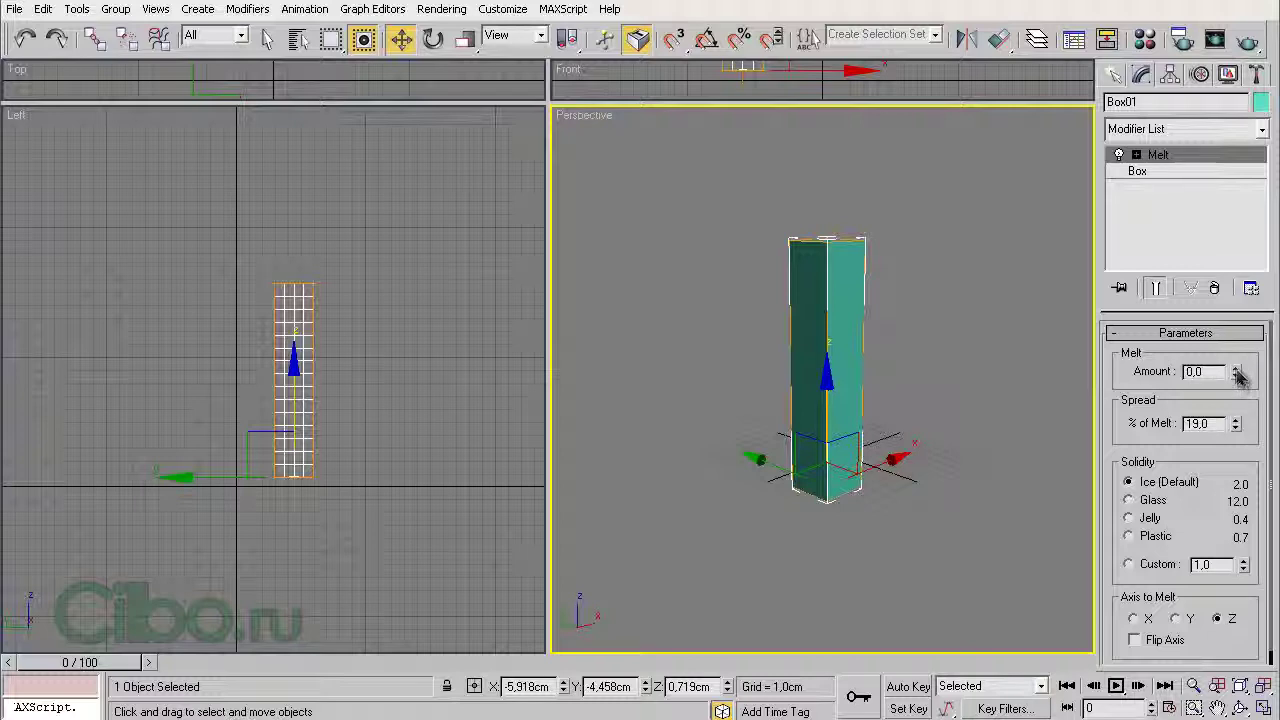
drag(1237, 372, 1237, 233)
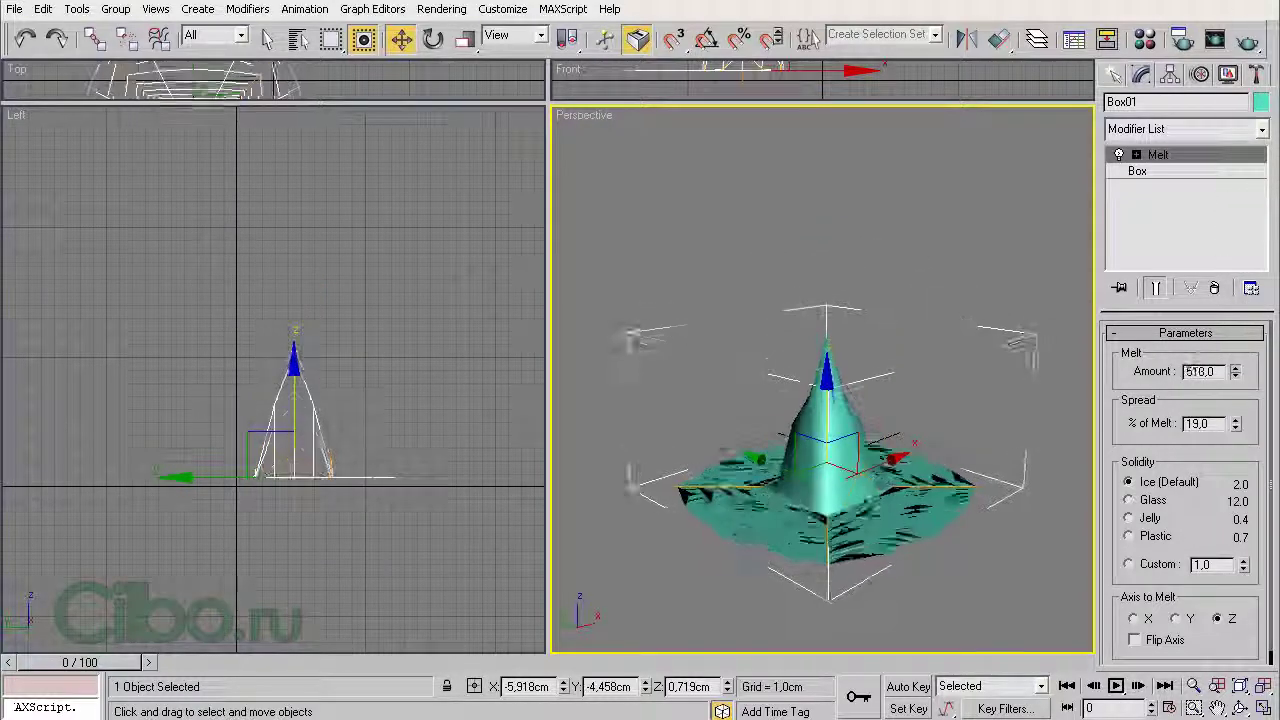
mouse_move(1237, 233)
mouse_down()
mouse_move(1192, 374)
mouse_move(1025, 480)
mouse_up()
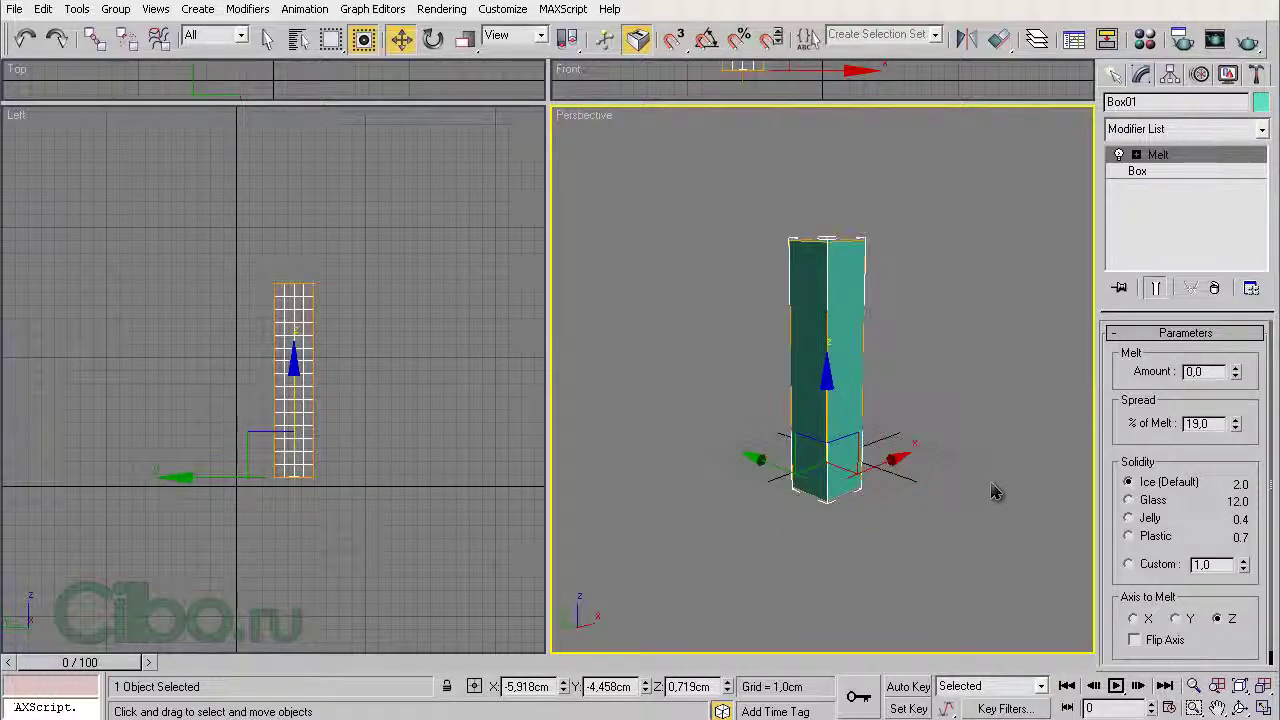
- Create a teapot of about 6.705 cm radius in the Perspective view
click(1114, 76)
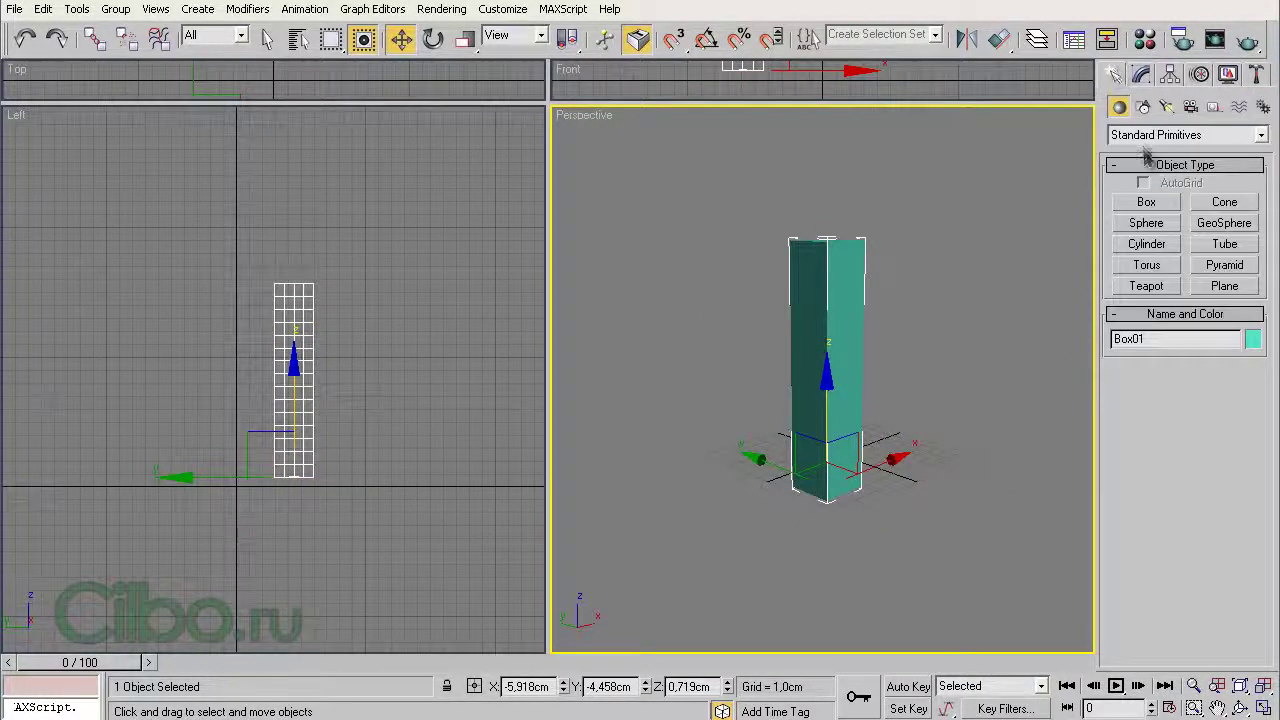
click(1146, 286)
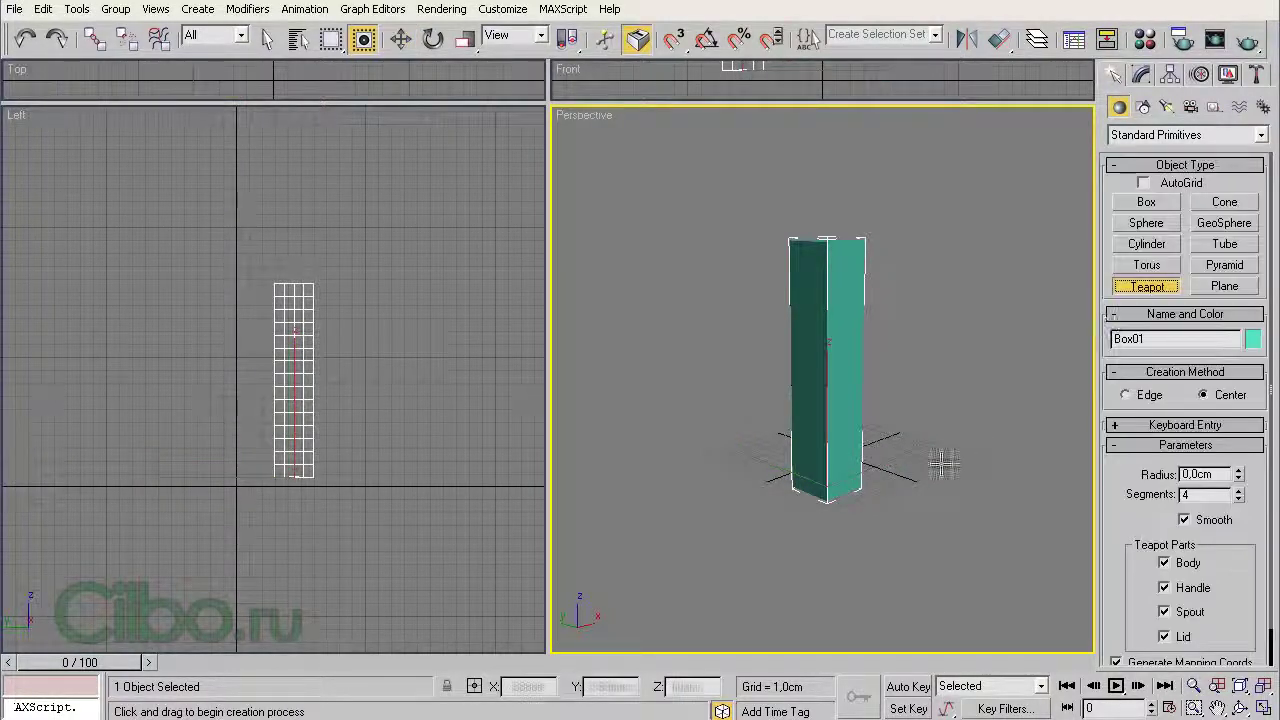
drag(910, 462, 936, 490)
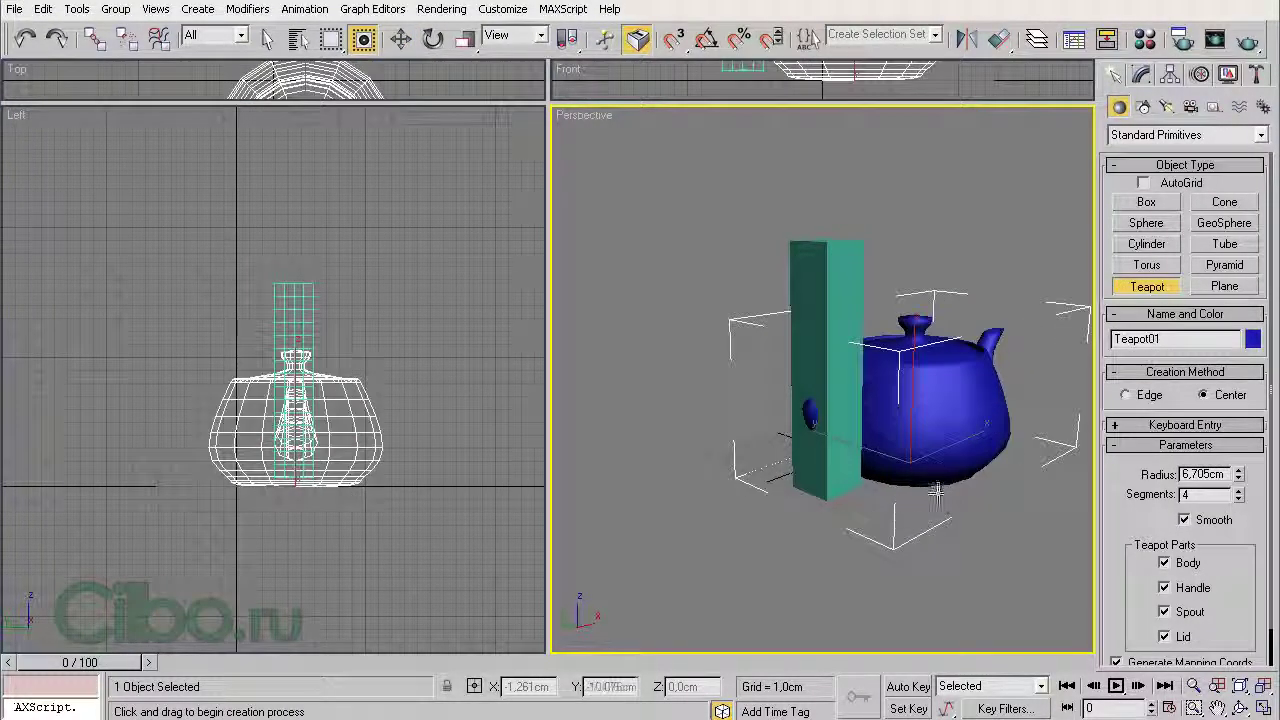
- Select and delete Box01, then select the teapot
key(w)
click(835, 268)
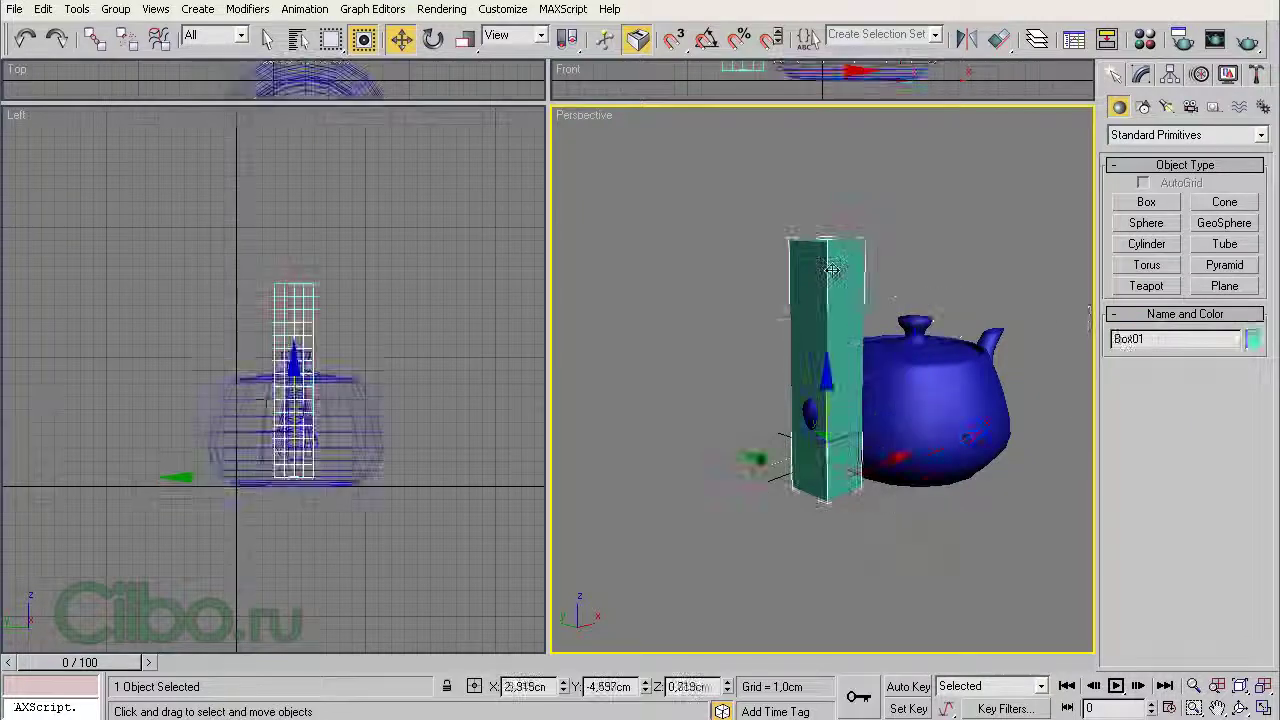
key(Delete)
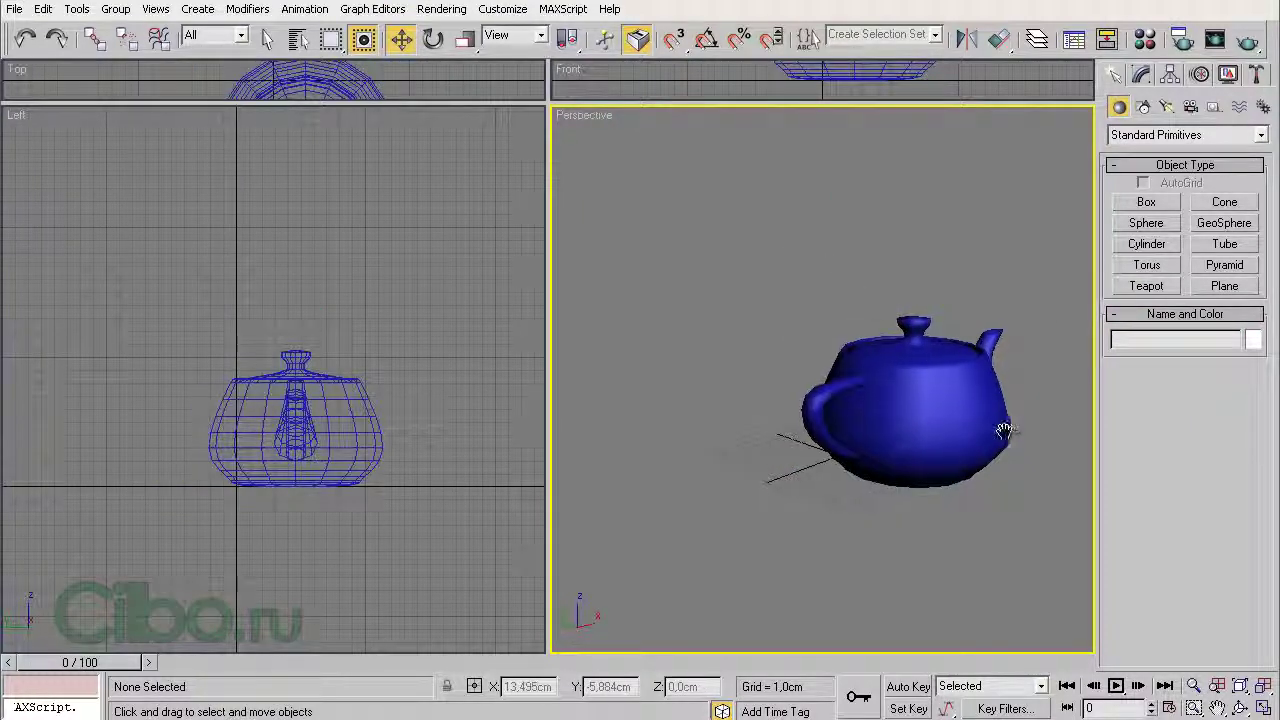
key(z)
click(838, 418)
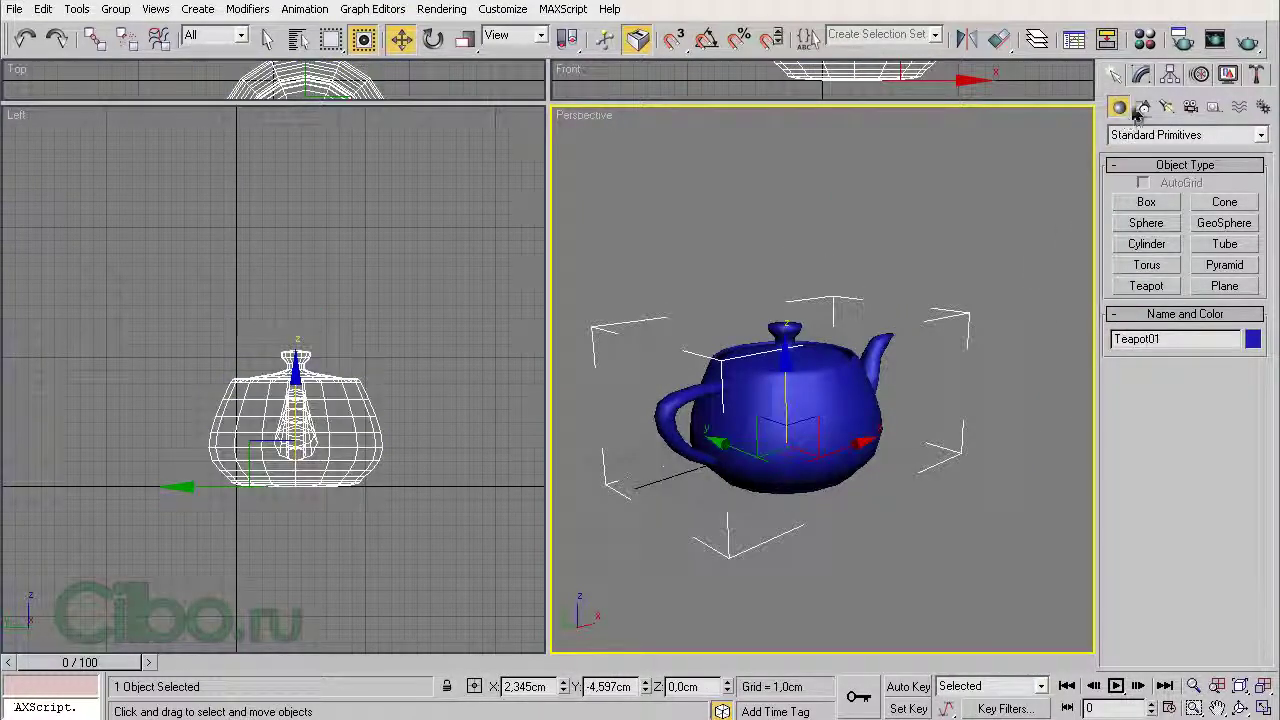
click(1153, 73)
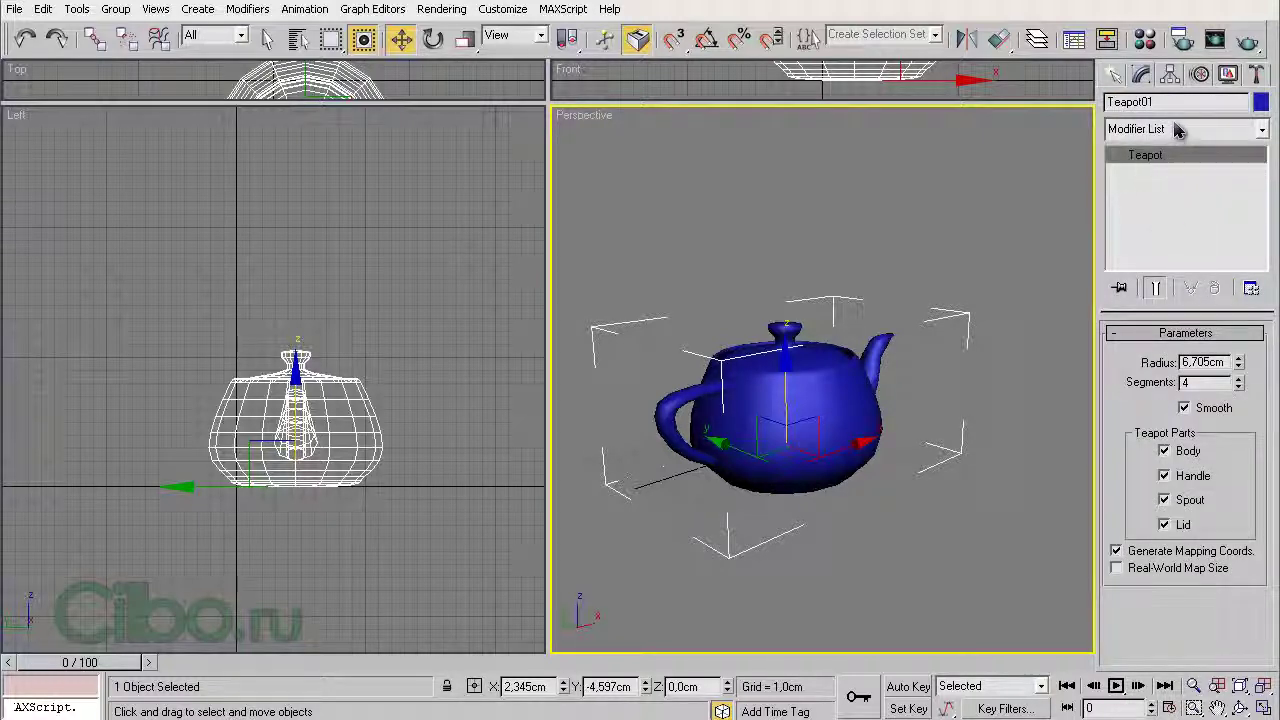
- Add a Melt modifier to the teapot, flatten it, then drag Amount back to 0
click(1177, 130)
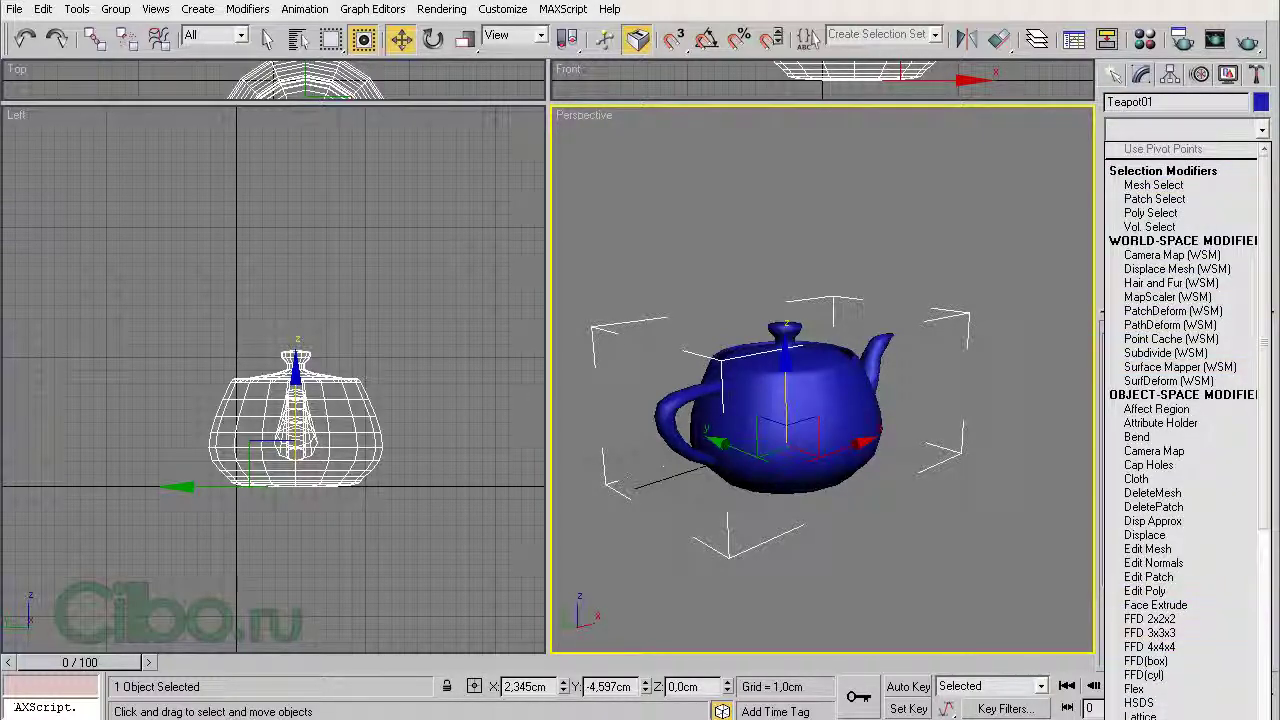
click(1150, 370)
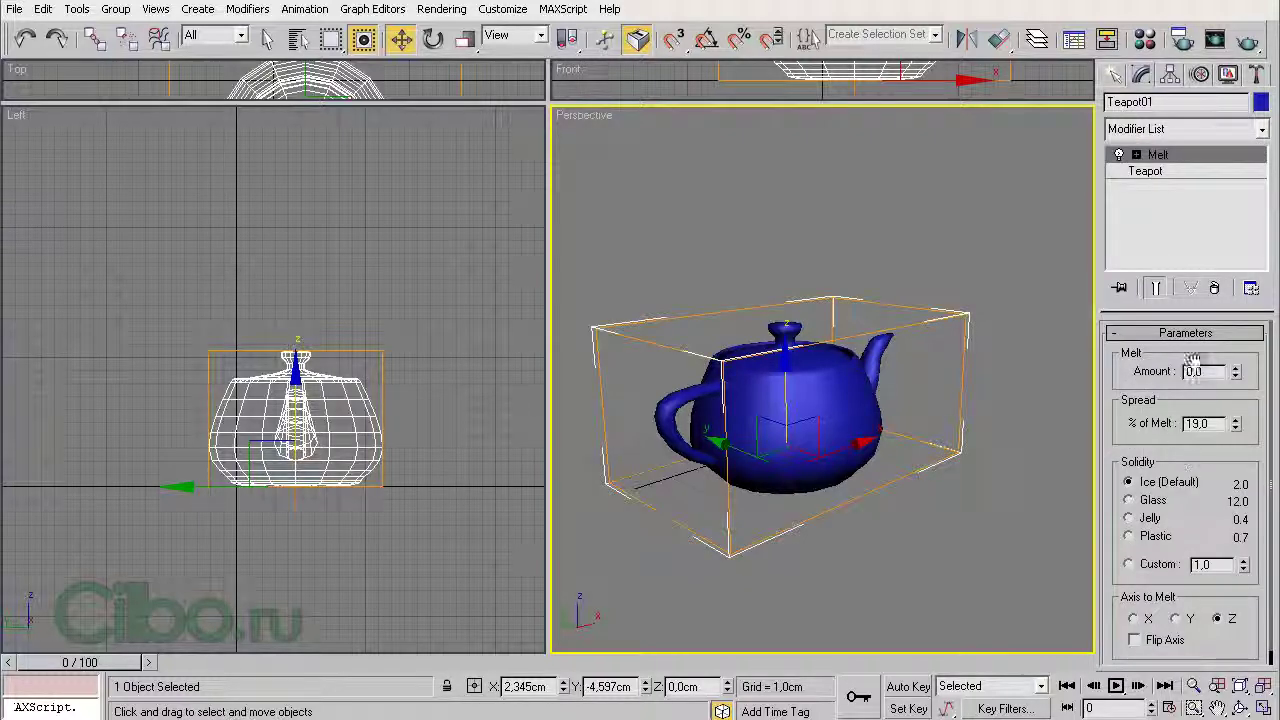
drag(1238, 372, 1235, 249)
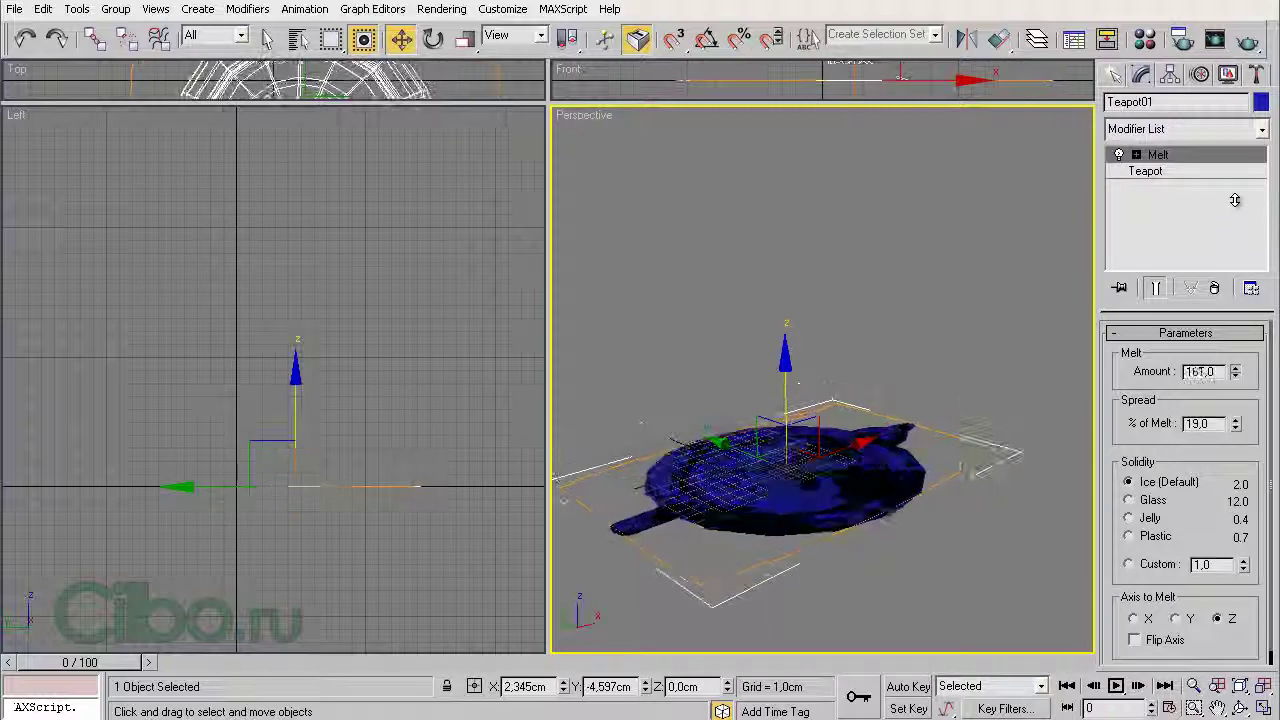
drag(1235, 249, 1237, 383)
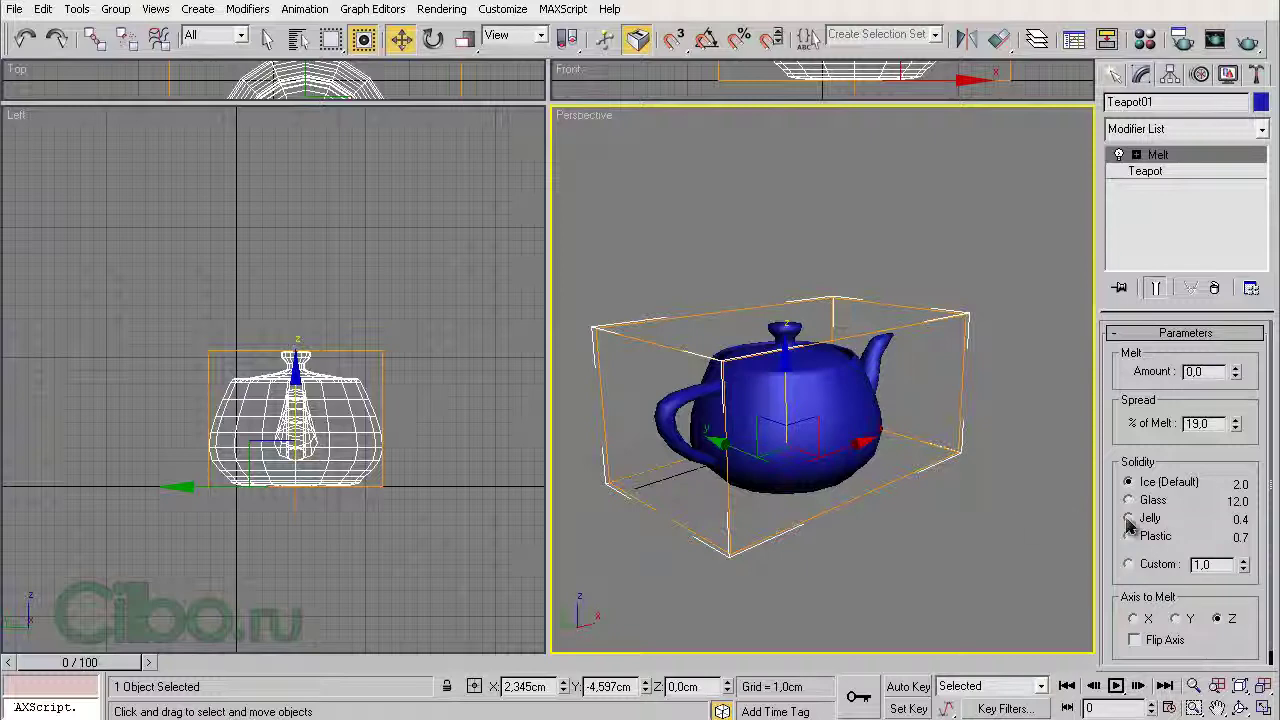
- Test the Melt along the Y and X axes, resetting Amount to 0 after each trial
click(1176, 619)
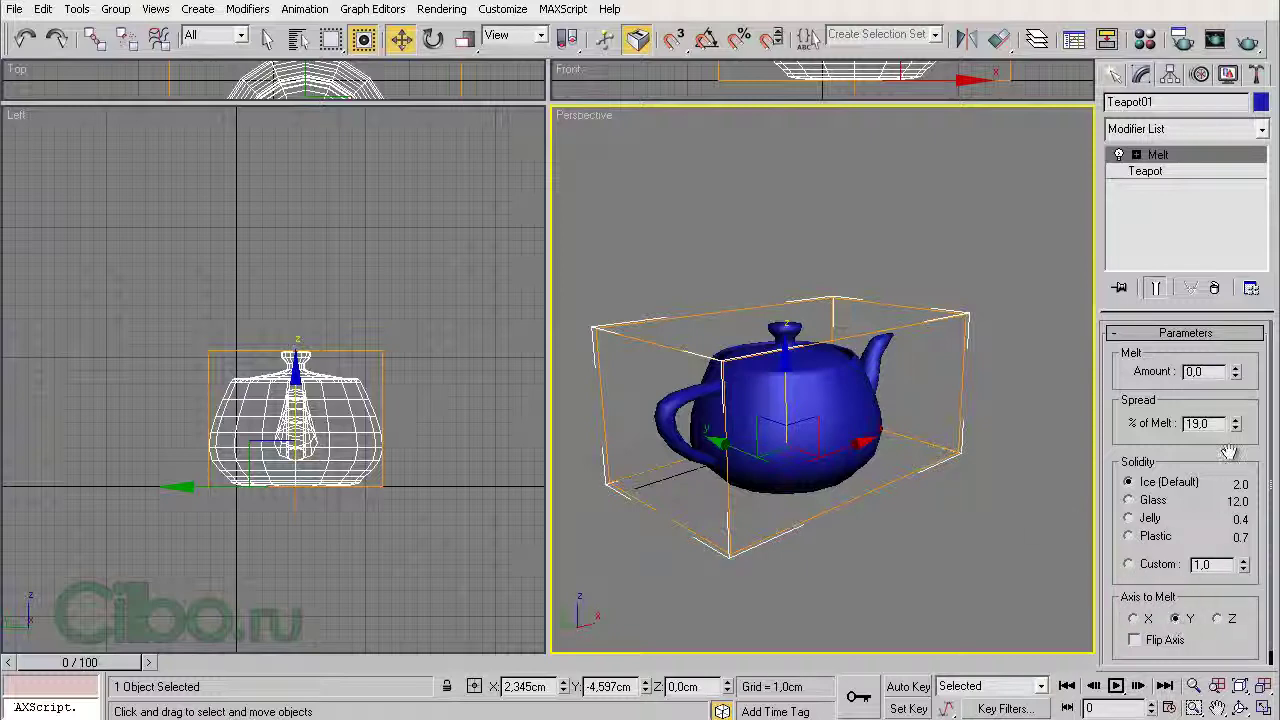
drag(1238, 373, 1228, 345)
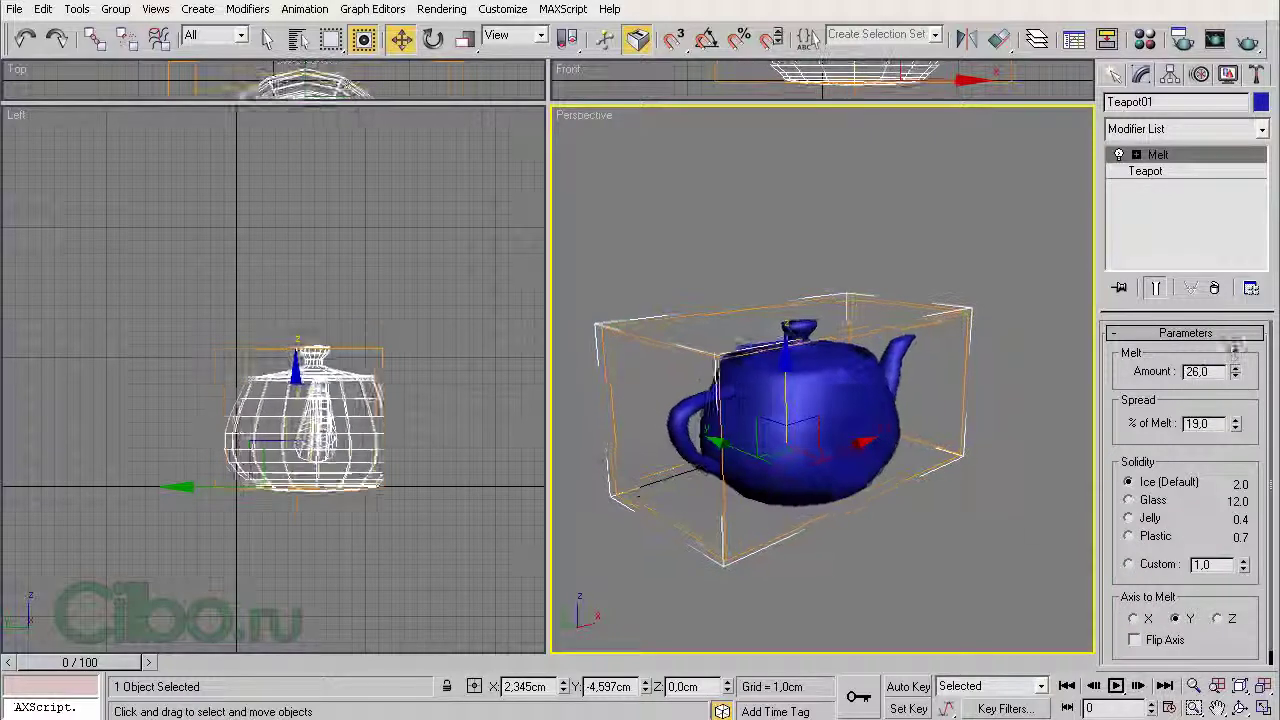
right_click(1226, 343)
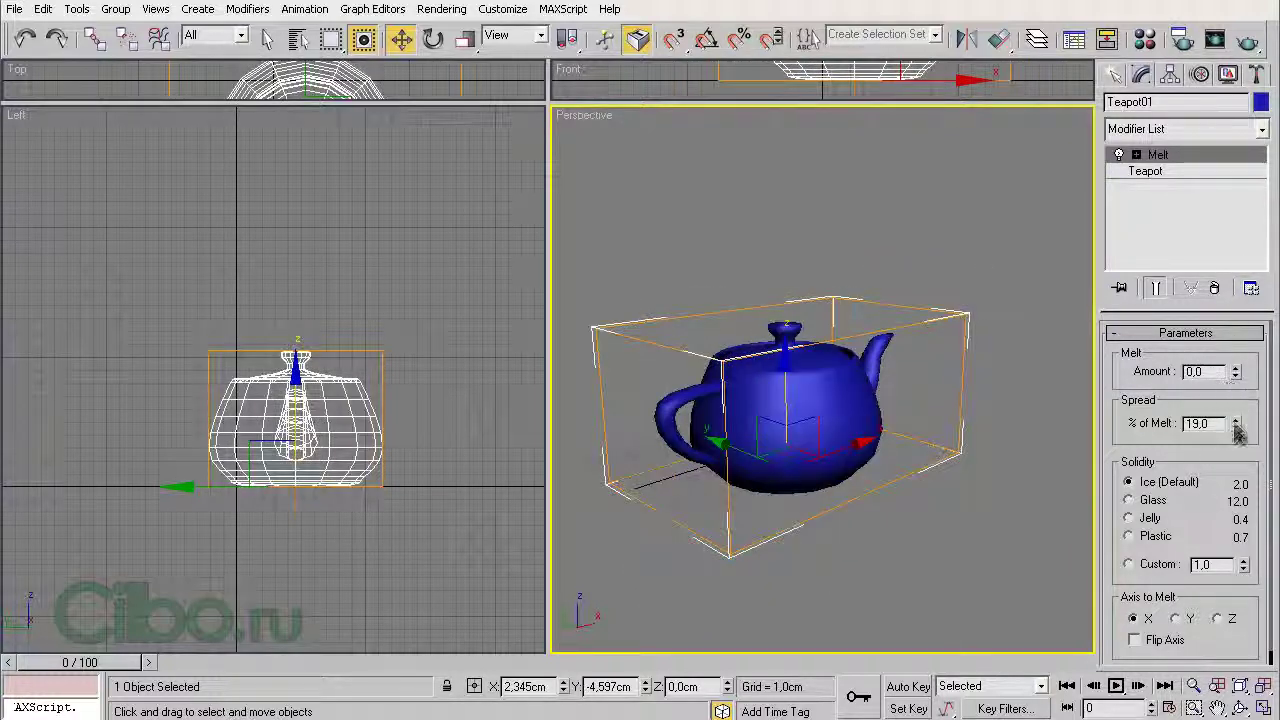
mouse_move(1238, 373)
mouse_down()
mouse_move(1240, 265)
mouse_move(1236, 430)
mouse_move(1238, 325)
mouse_up()
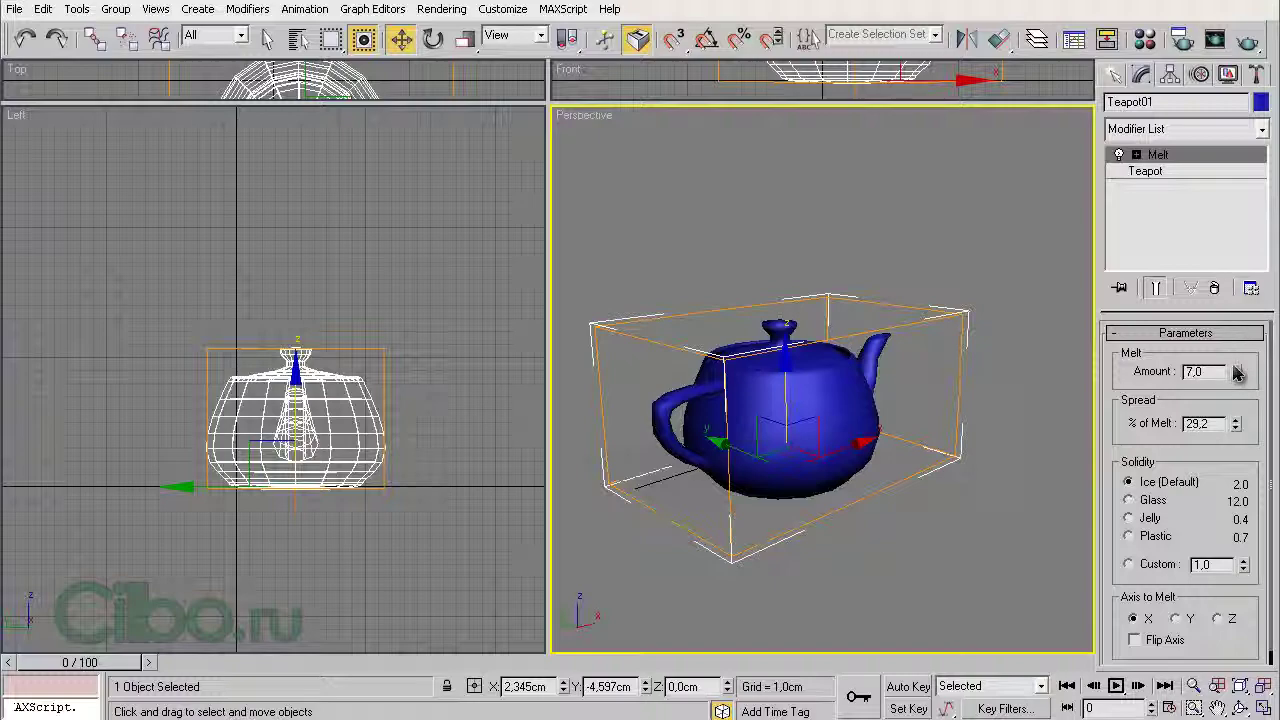
drag(1238, 372, 1240, 325)
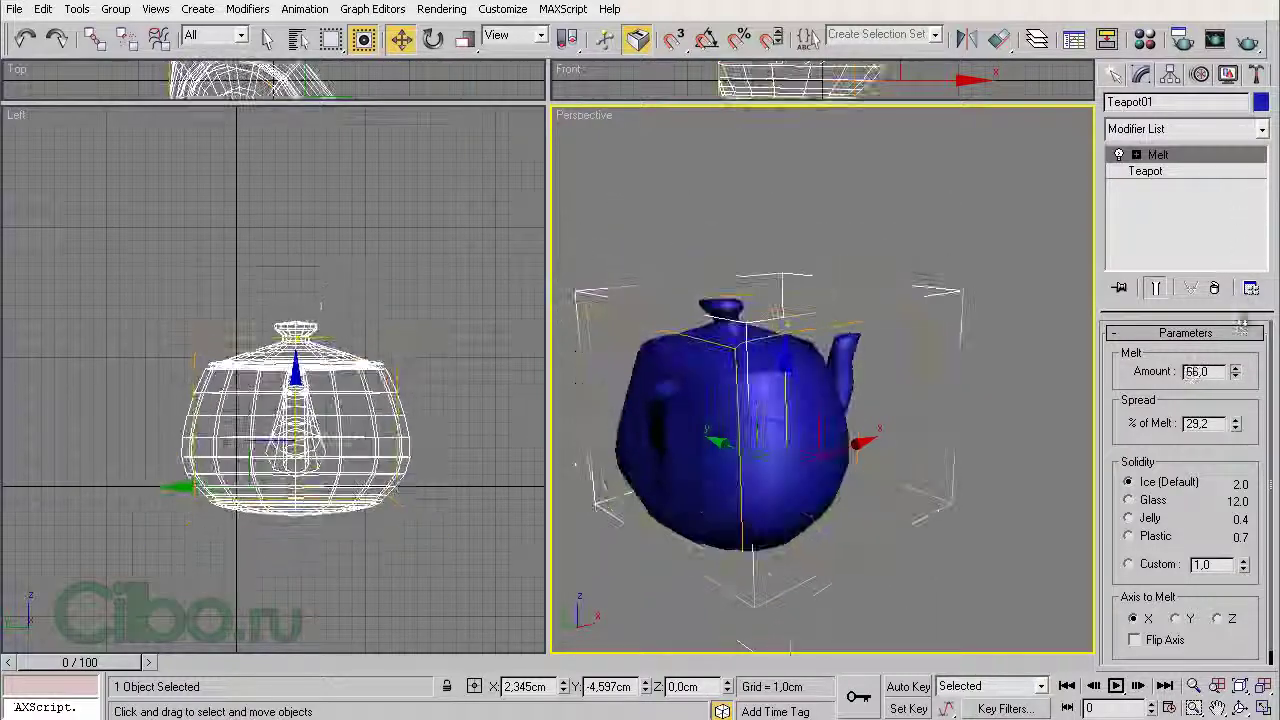
right_click(1236, 371)
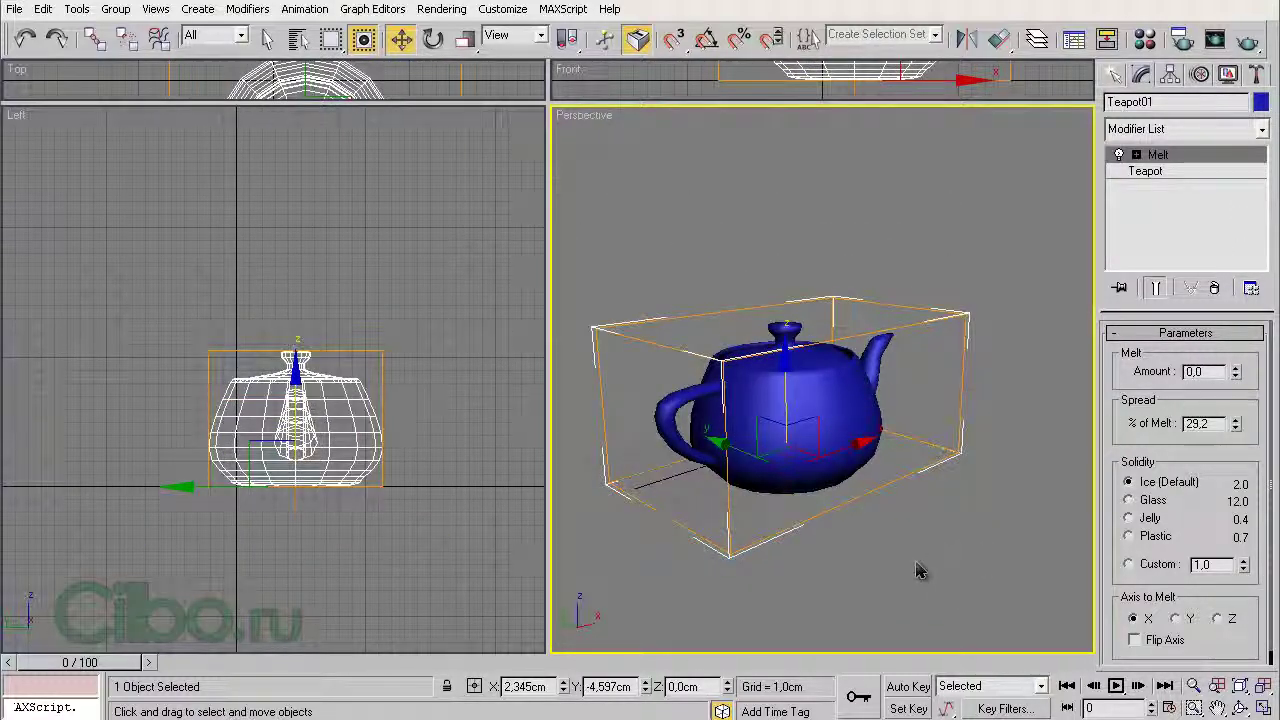